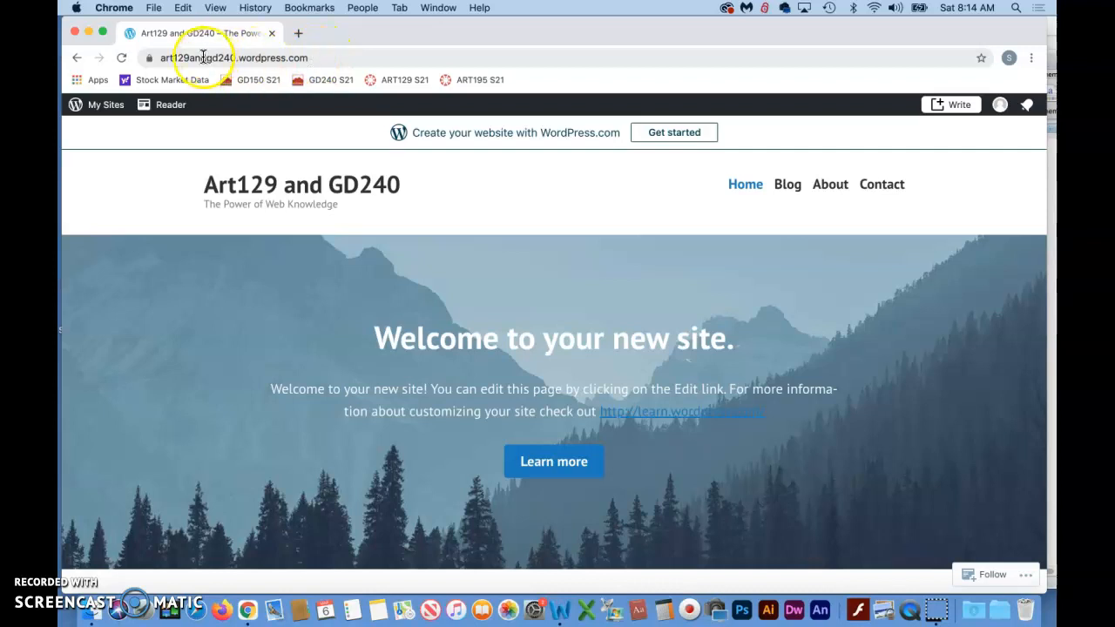
- Open the site's admin address, art129andgd240.wordpress.com/admin
click(319, 58)
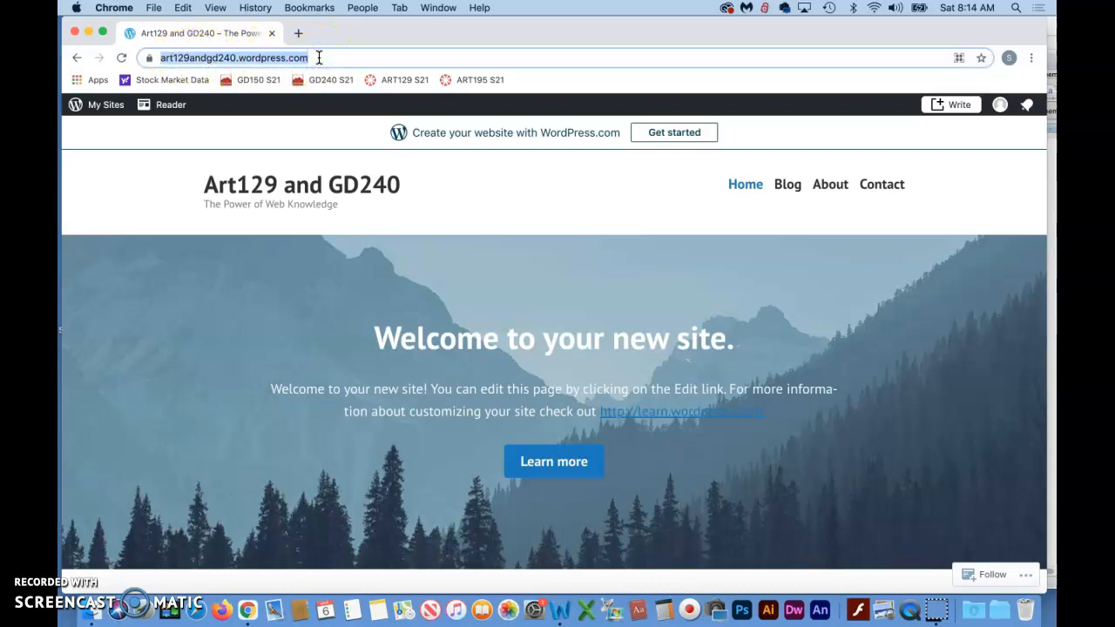
click(319, 57)
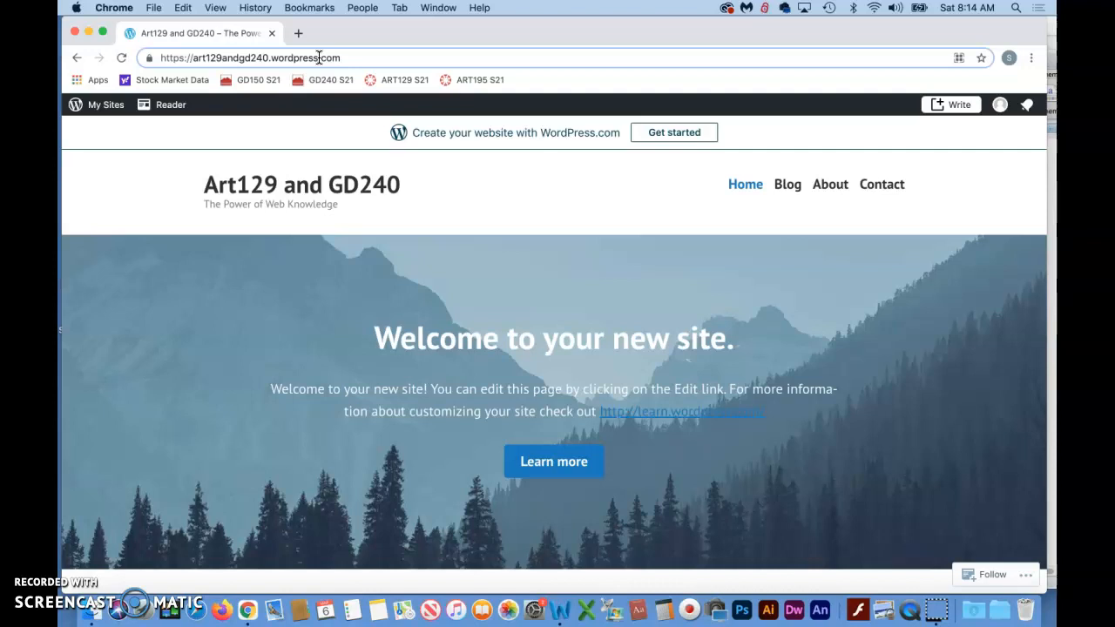
text(/wp-)
text(a)
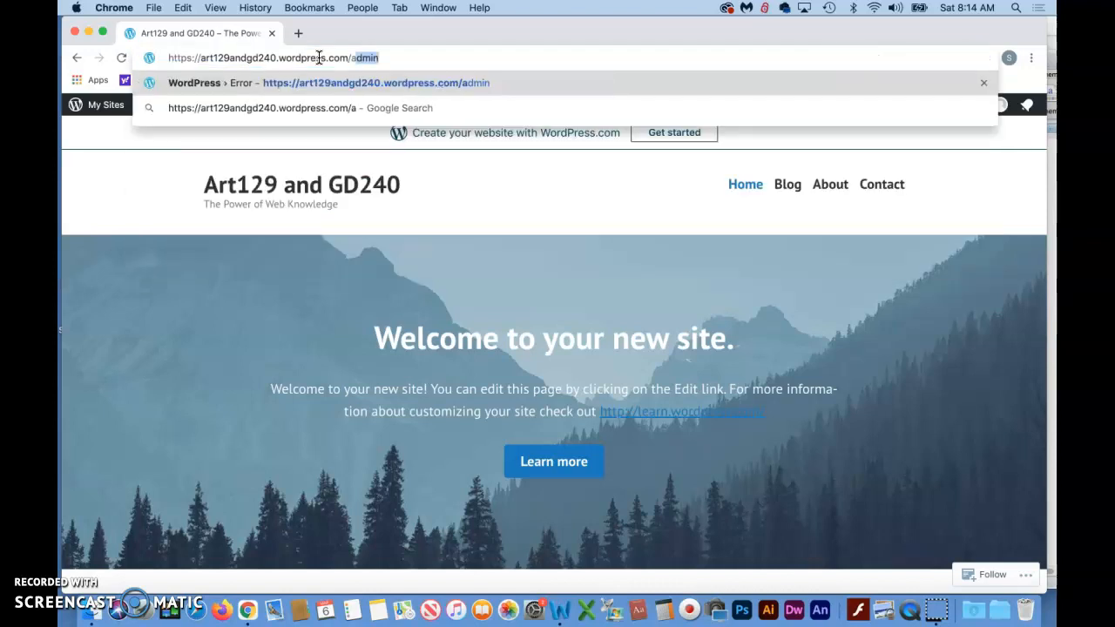
text(dmin)
key(Return)
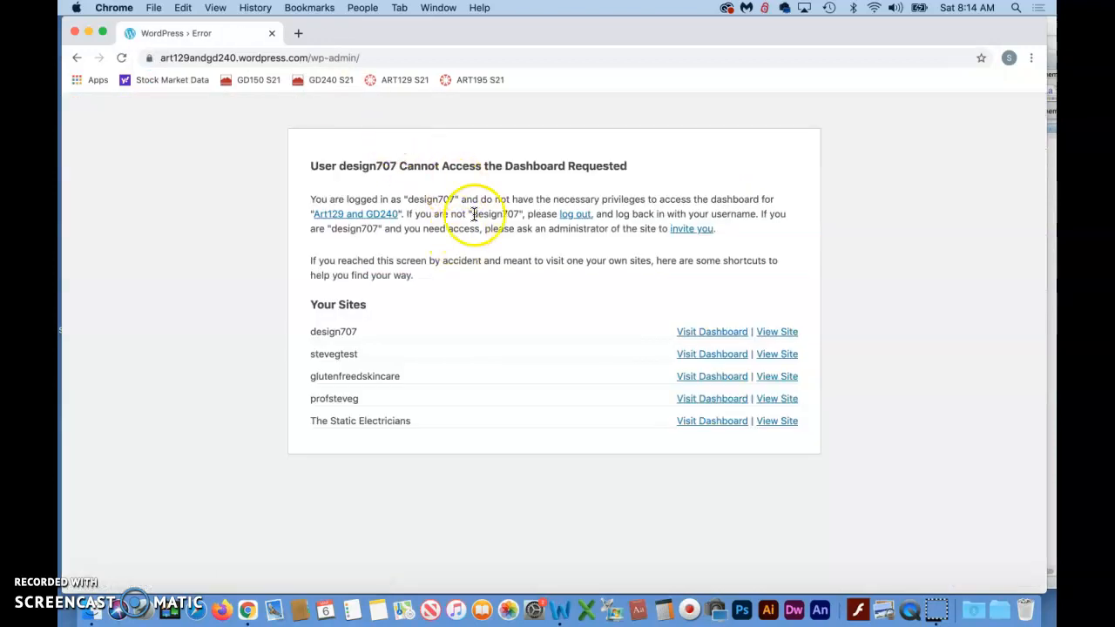
- Log out of the current account and log in to the site's dashboard with the saved username and password
click(578, 216)
click(488, 323)
text(art129andgd240)
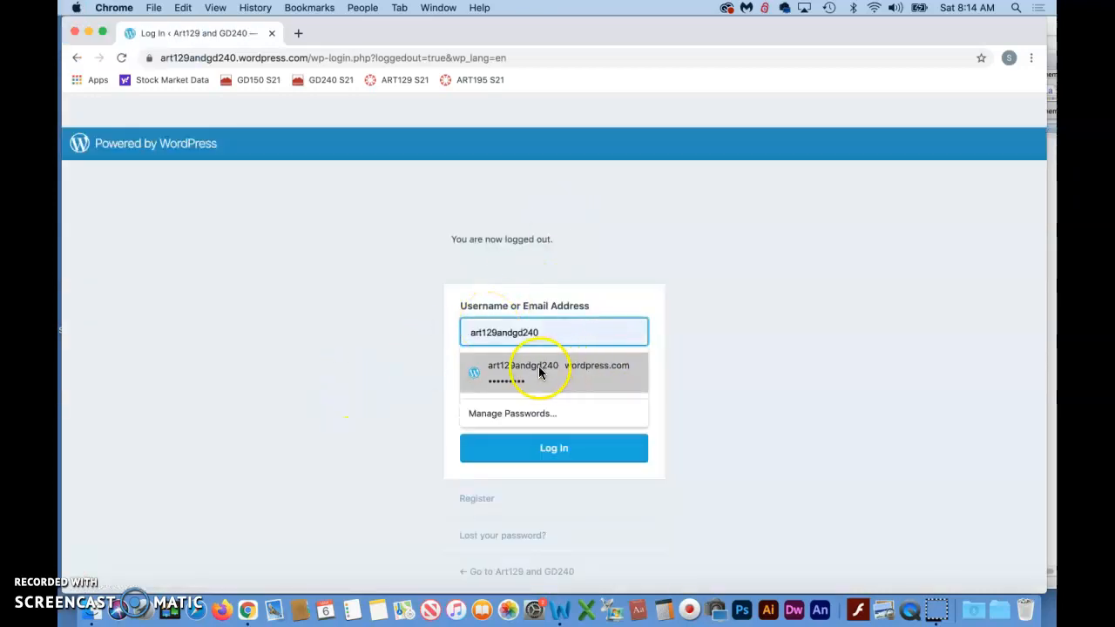
click(530, 371)
click(570, 448)
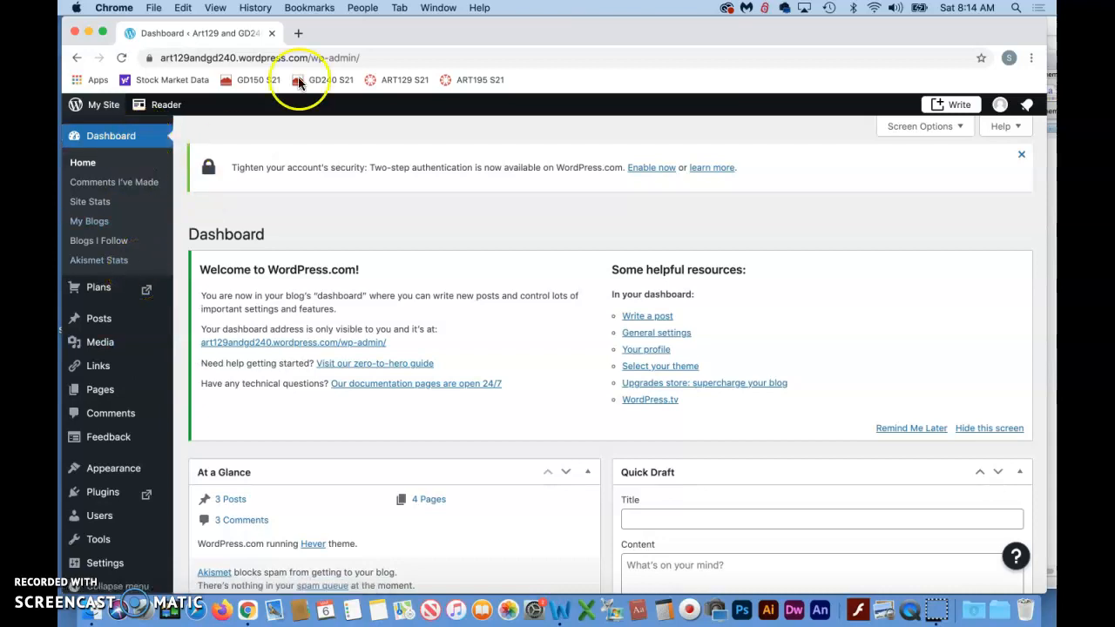
- Open the public site art129andgd240.wordpress.com in a second browser tab
click(298, 35)
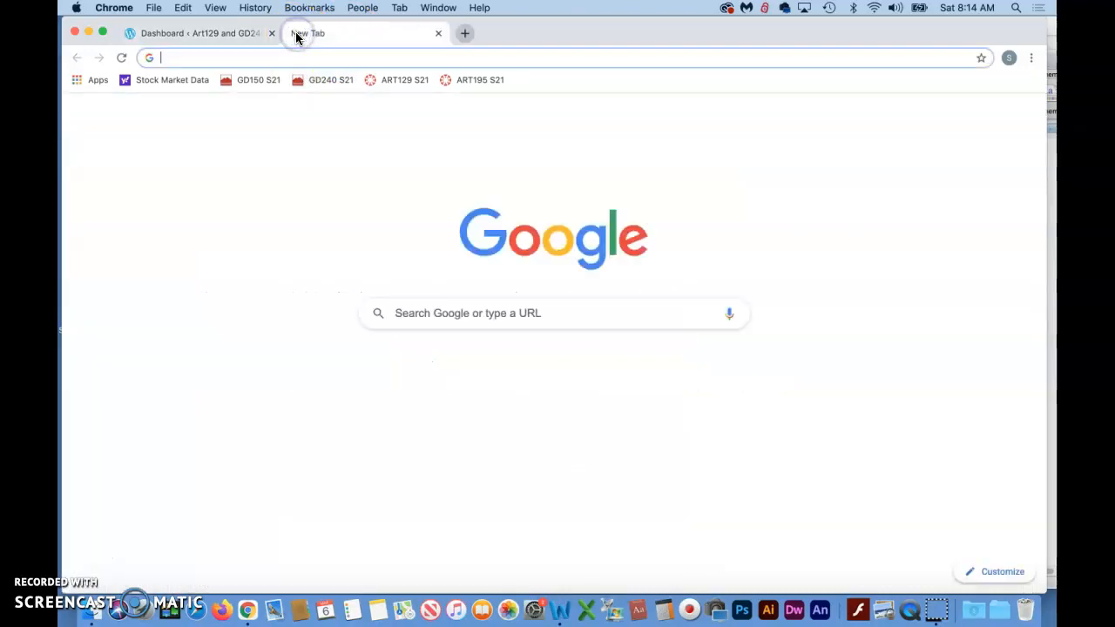
text(art129andgd240.wordpress.com)
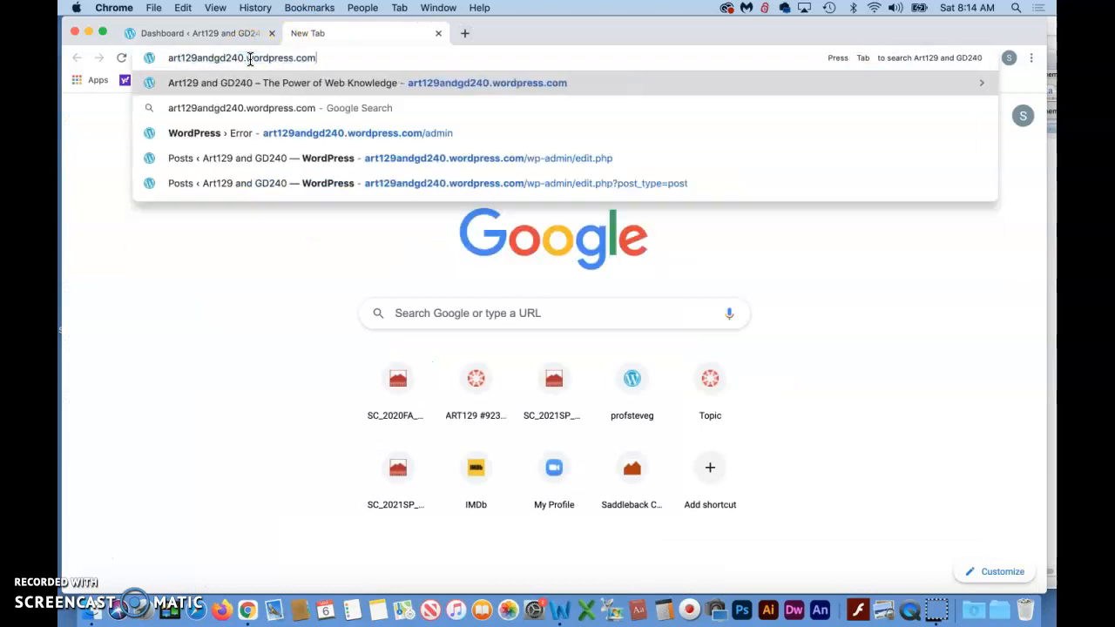
key(Return)
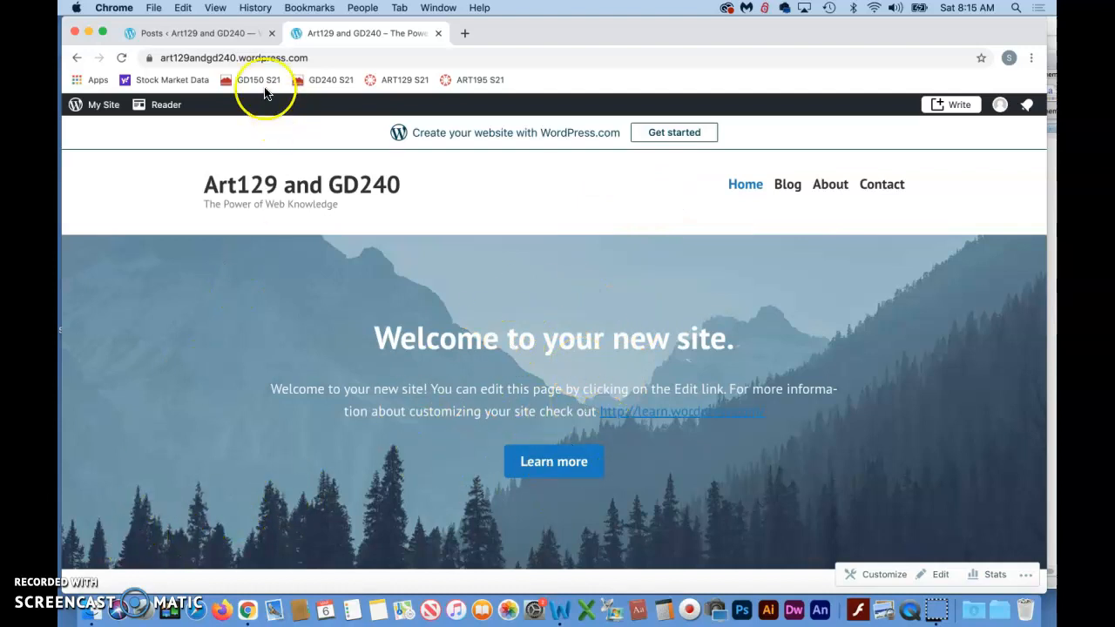
- Return to the site's admin area and open the Home front page for editing from the list of all pages
click(196, 35)
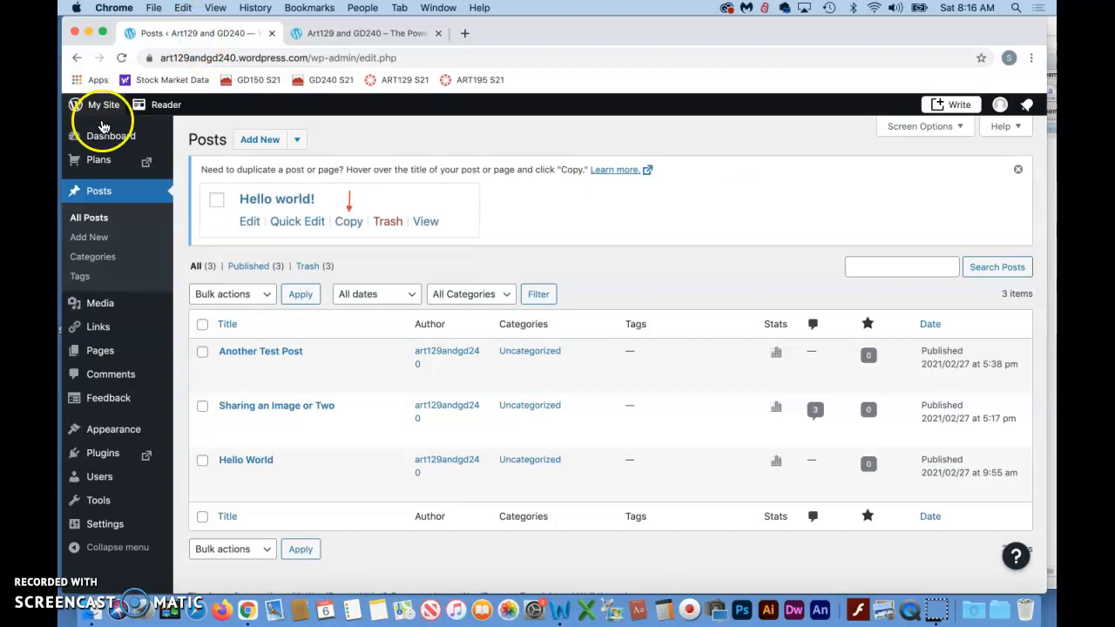
mouse_move(104, 347)
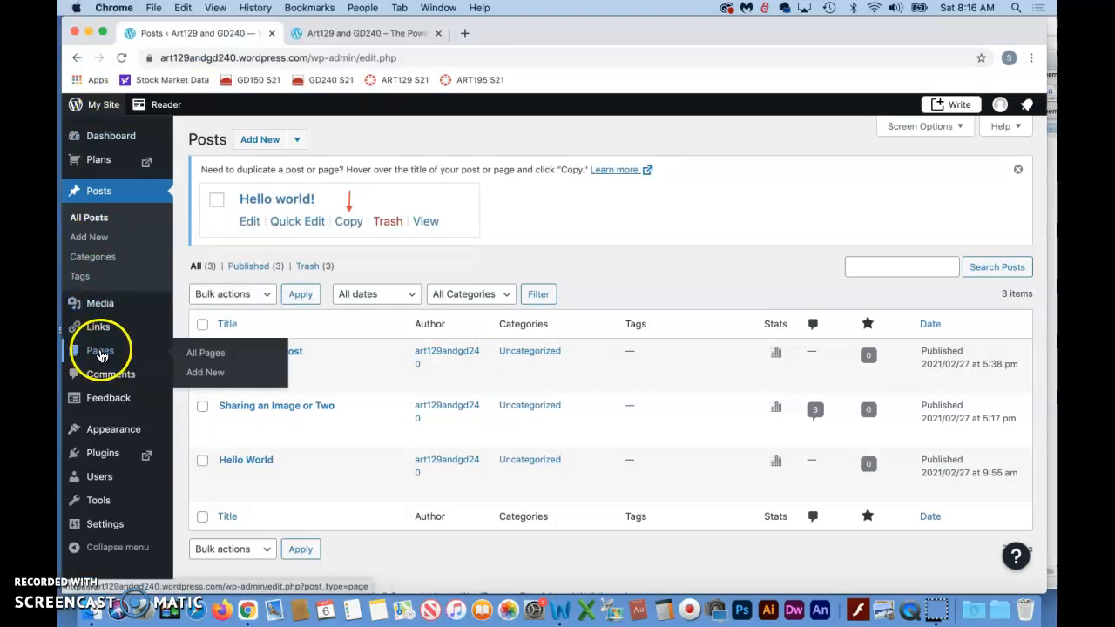
click(214, 361)
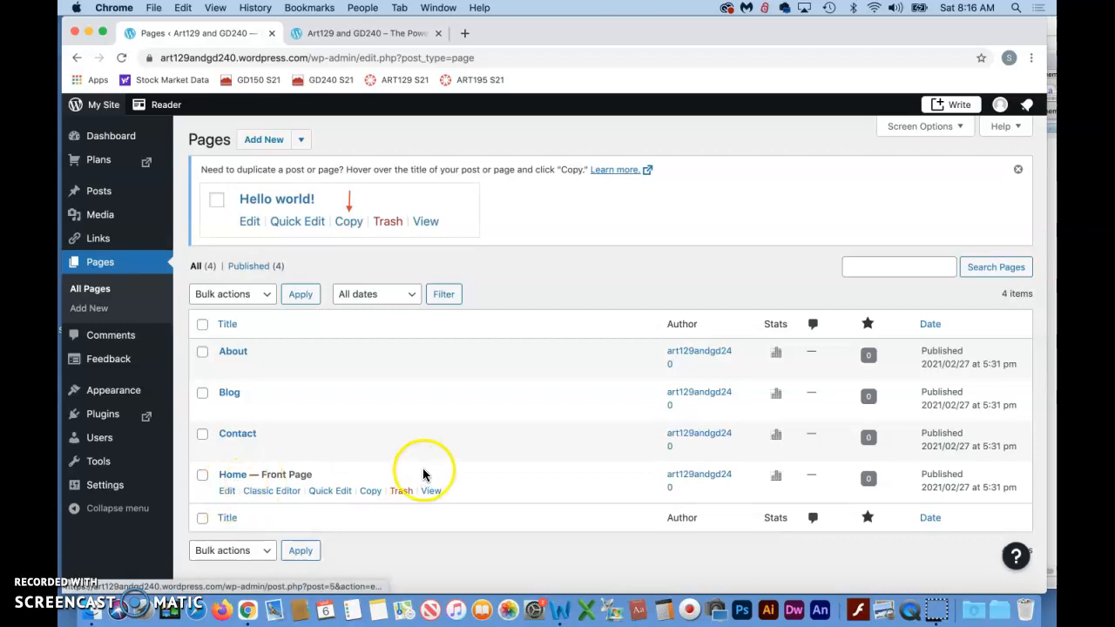
click(226, 492)
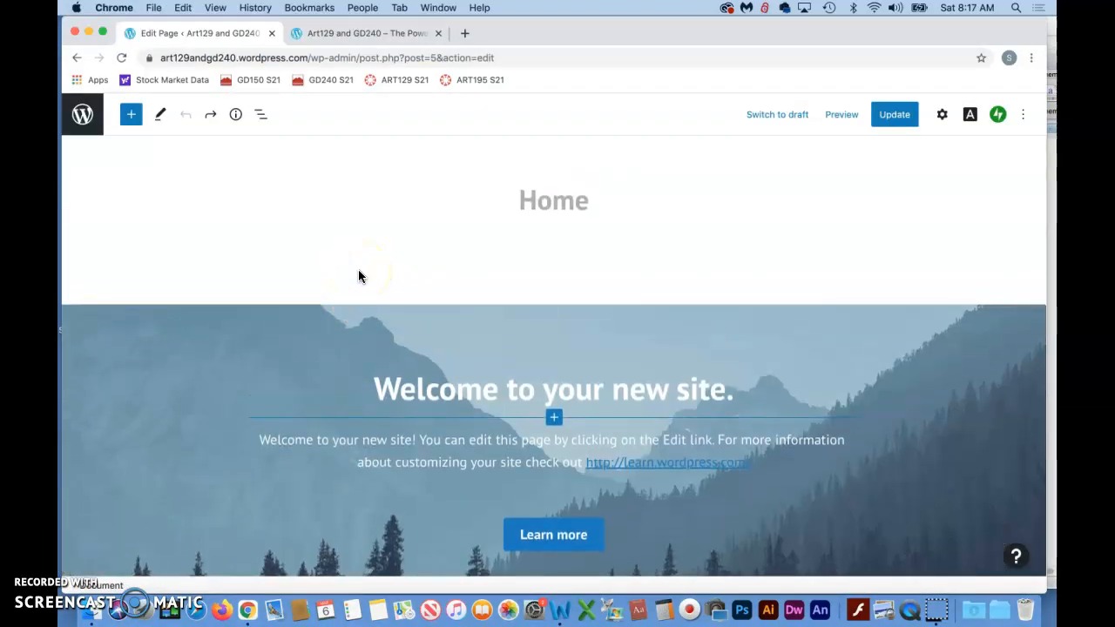
- Delete the layout grid with the welcome text and the mountain cover block from the Home page
scroll(358, 277, down, 5)
scroll(358, 276, up, 3)
scroll(358, 272, down, 1)
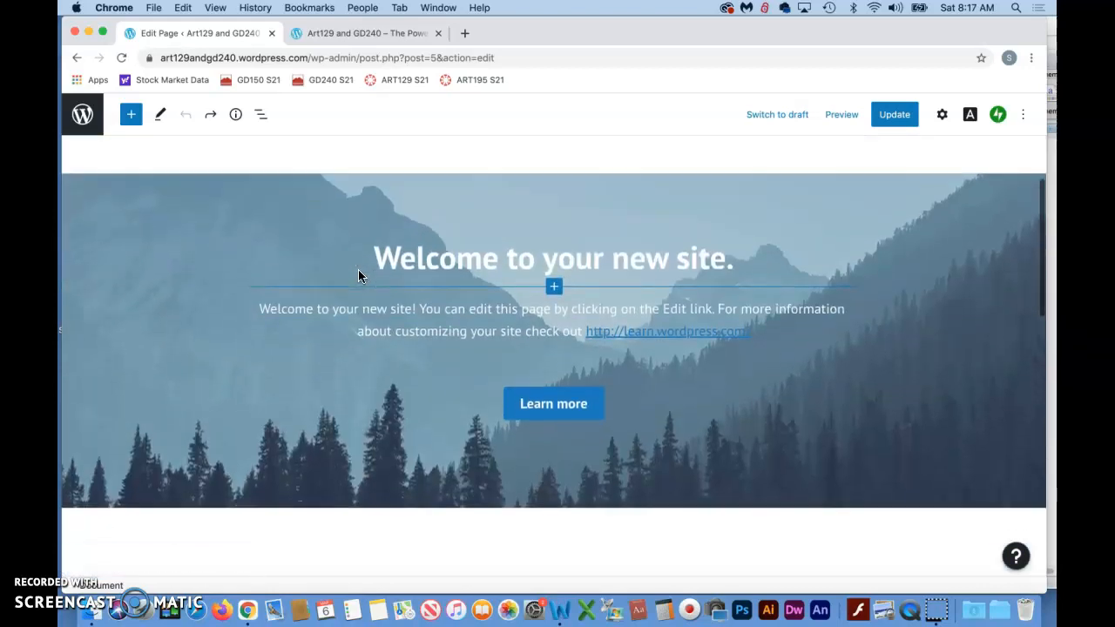
click(144, 261)
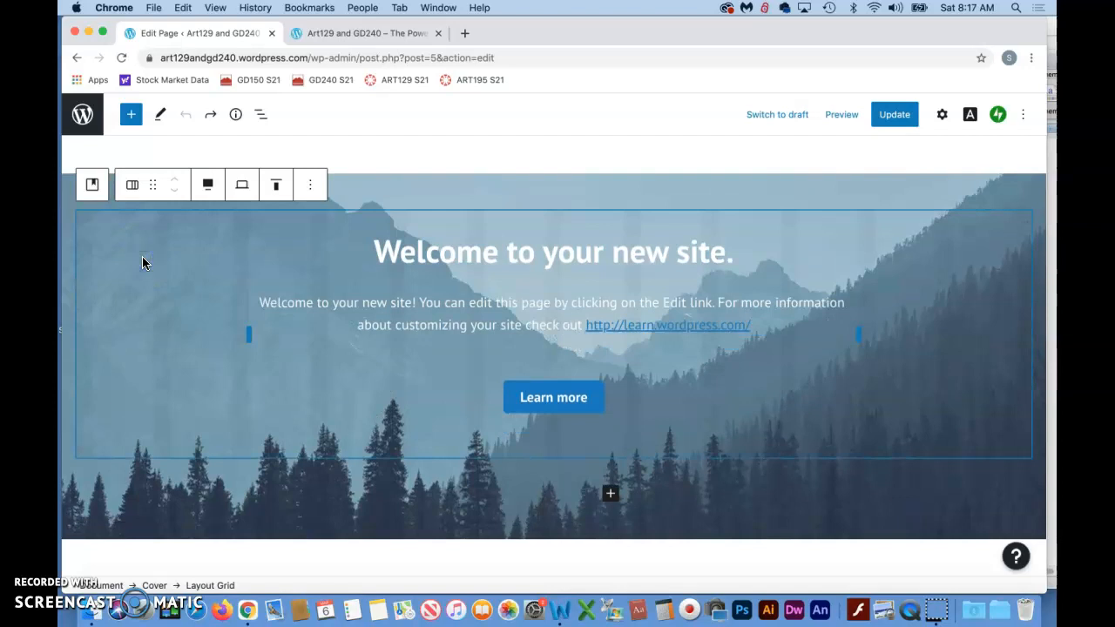
key(BackSpace)
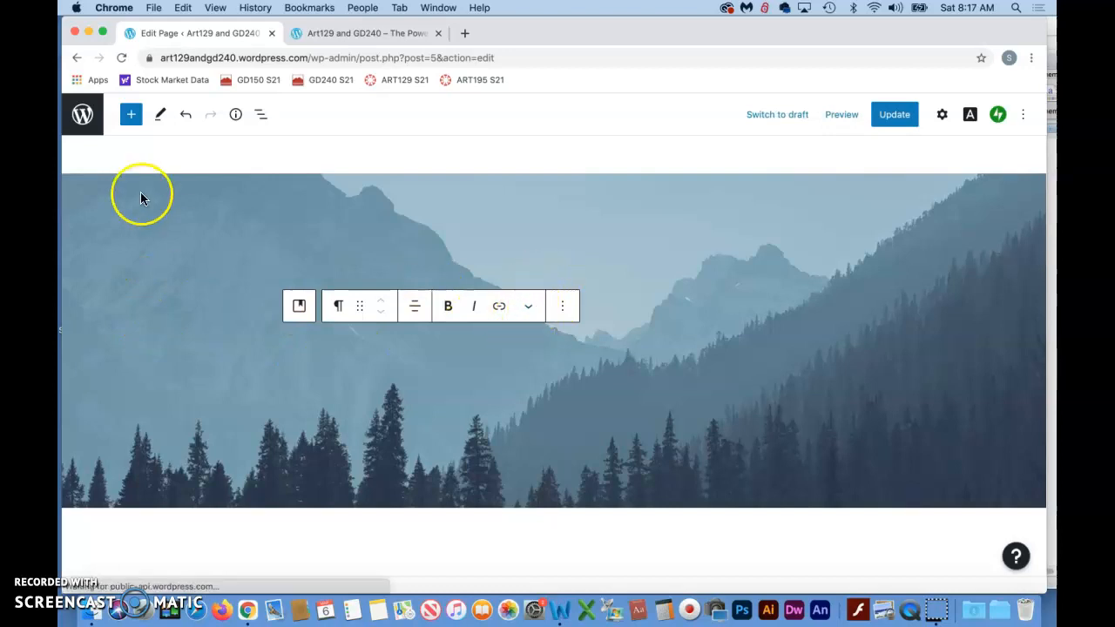
click(122, 229)
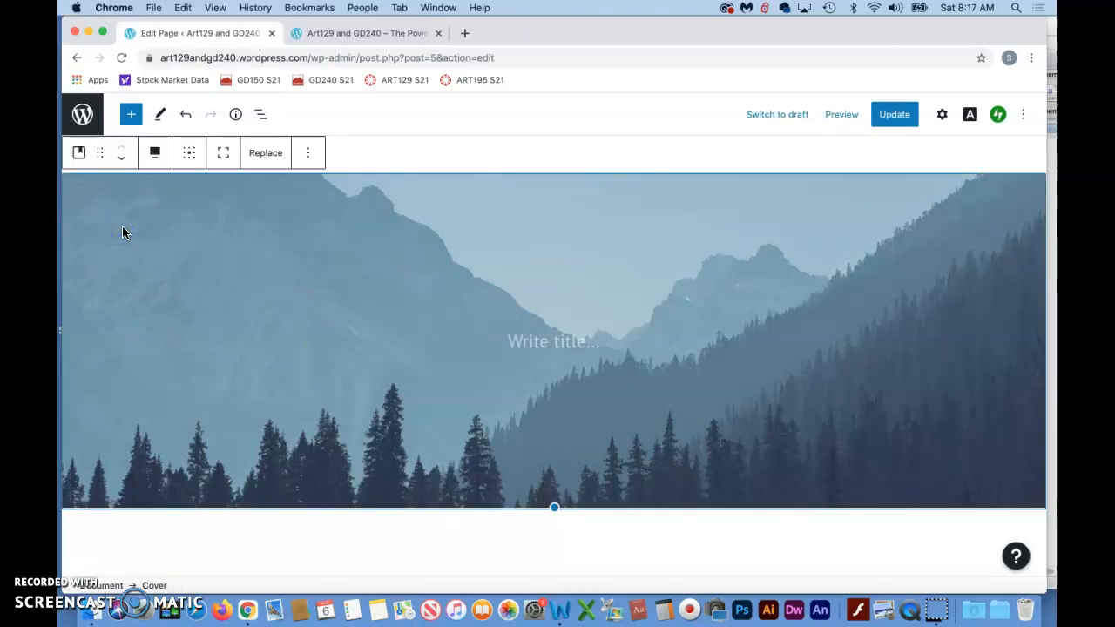
key(BackSpace)
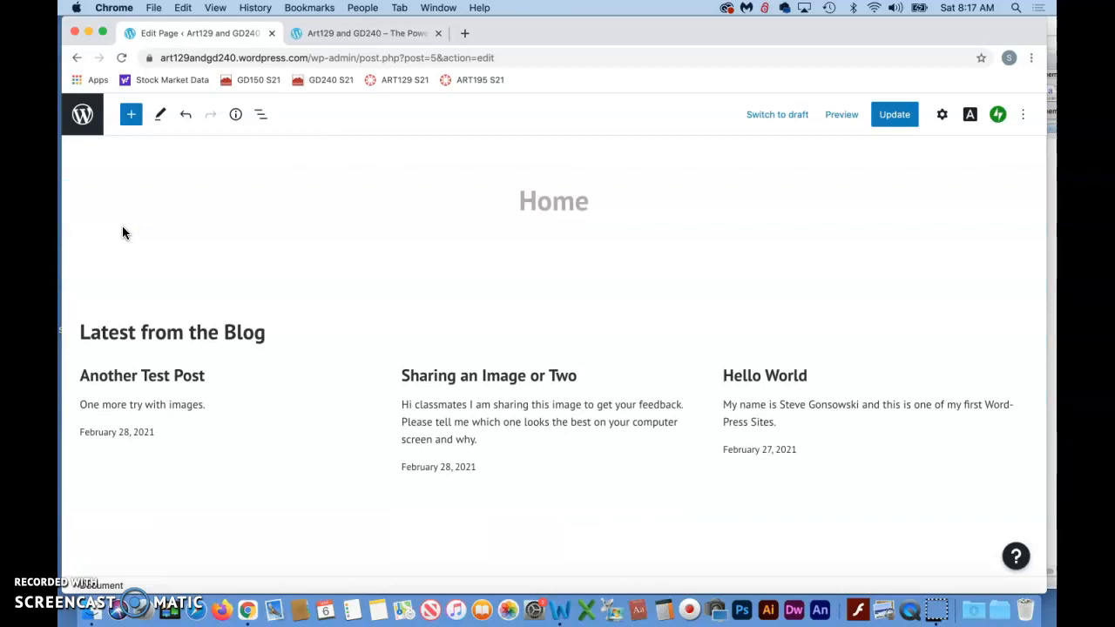
- Undo the deletions of the mountain cover block and its welcome text grid
click(289, 296)
key(super+z)
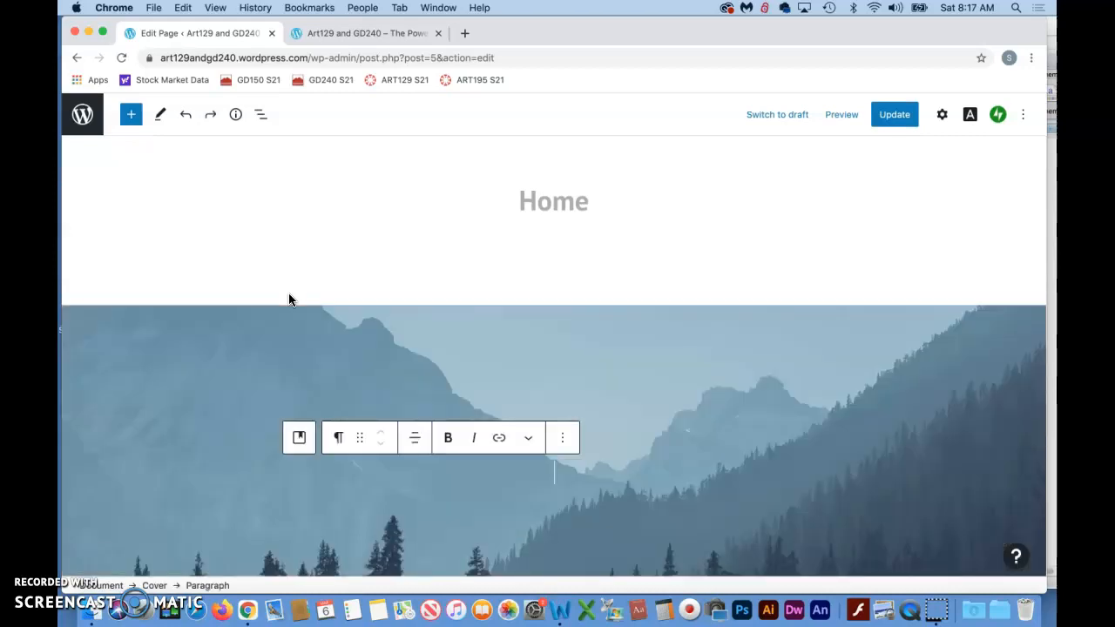
key(super+z)
scroll(533, 357, down, 10)
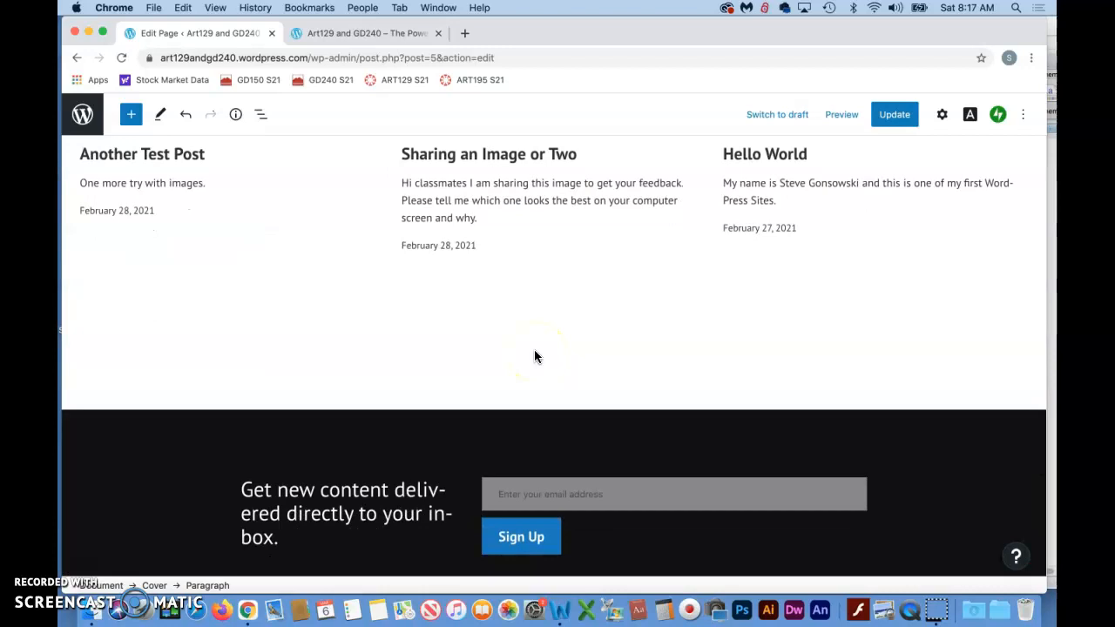
scroll(534, 355, up, 10)
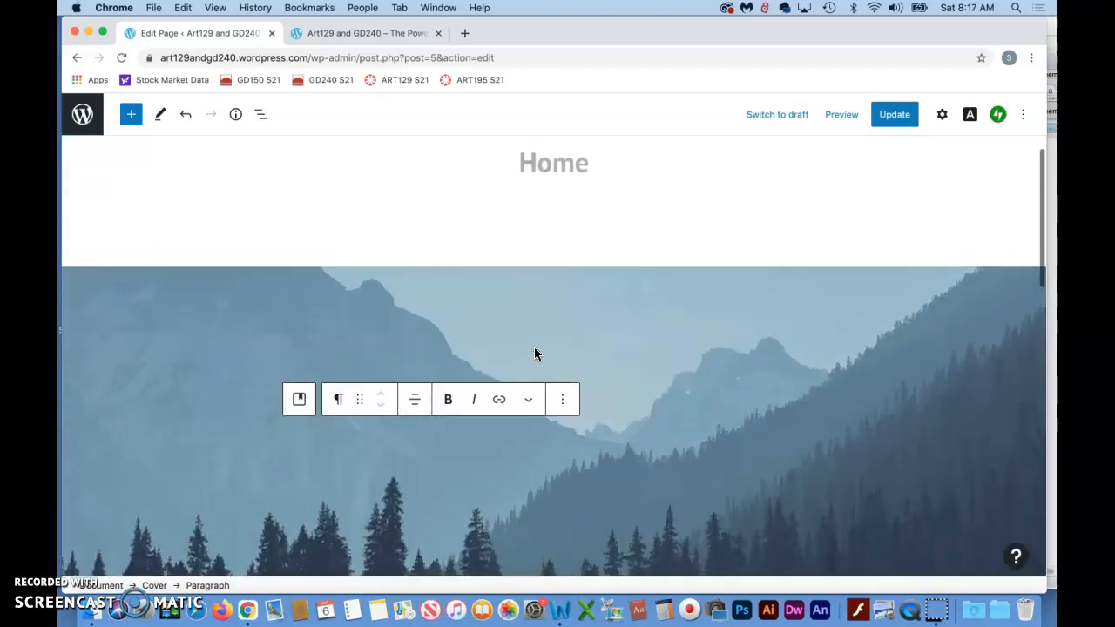
scroll(535, 351, down, 2)
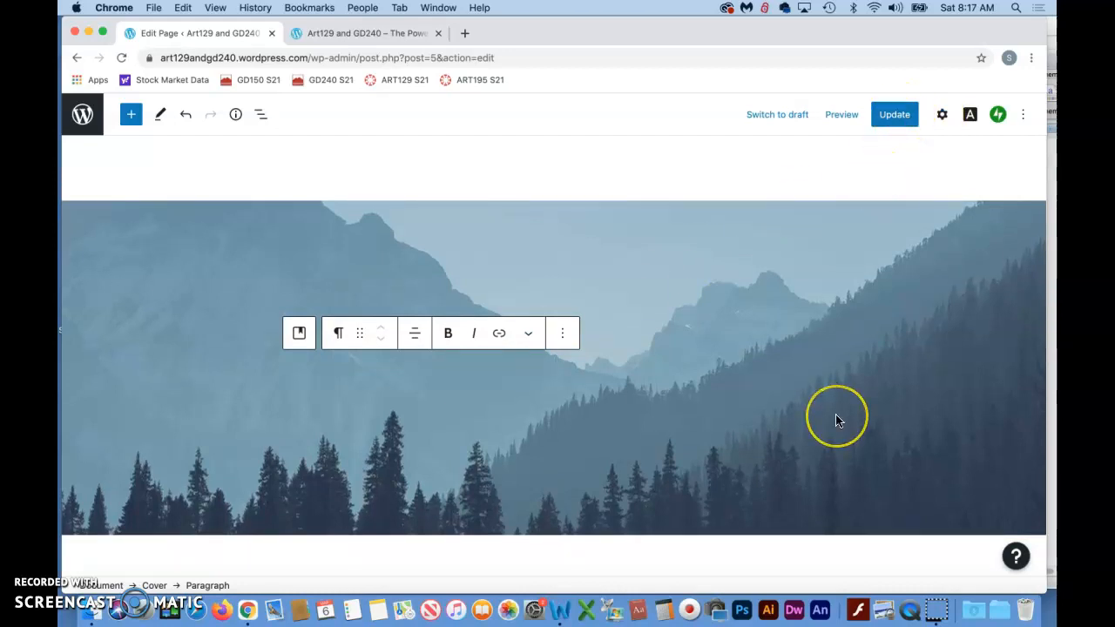
scroll(836, 420, down, 2)
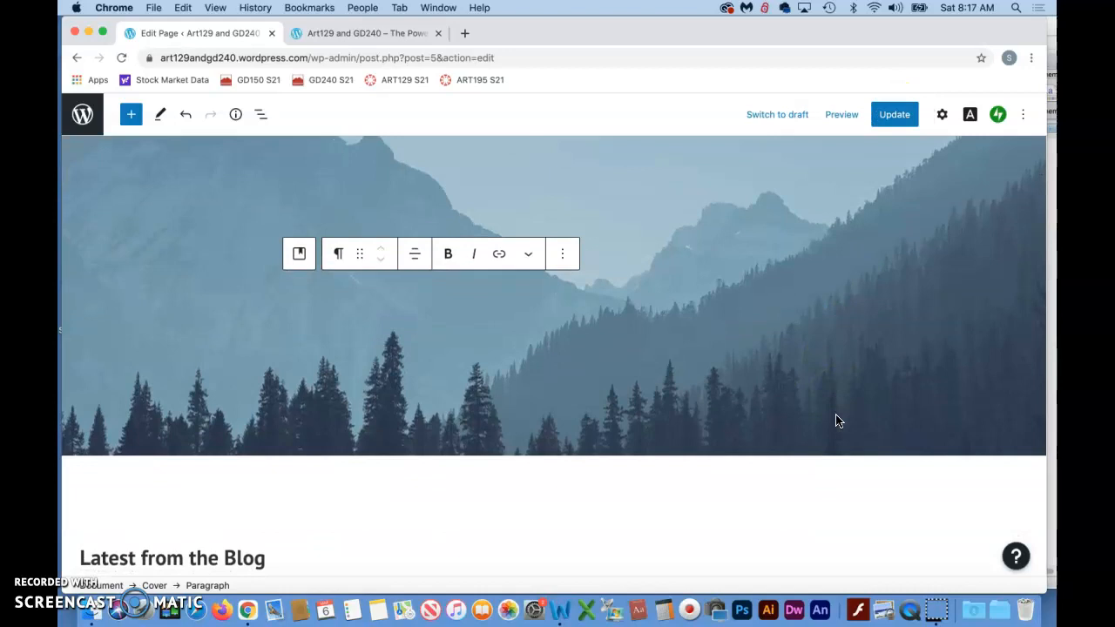
scroll(836, 420, down, 5)
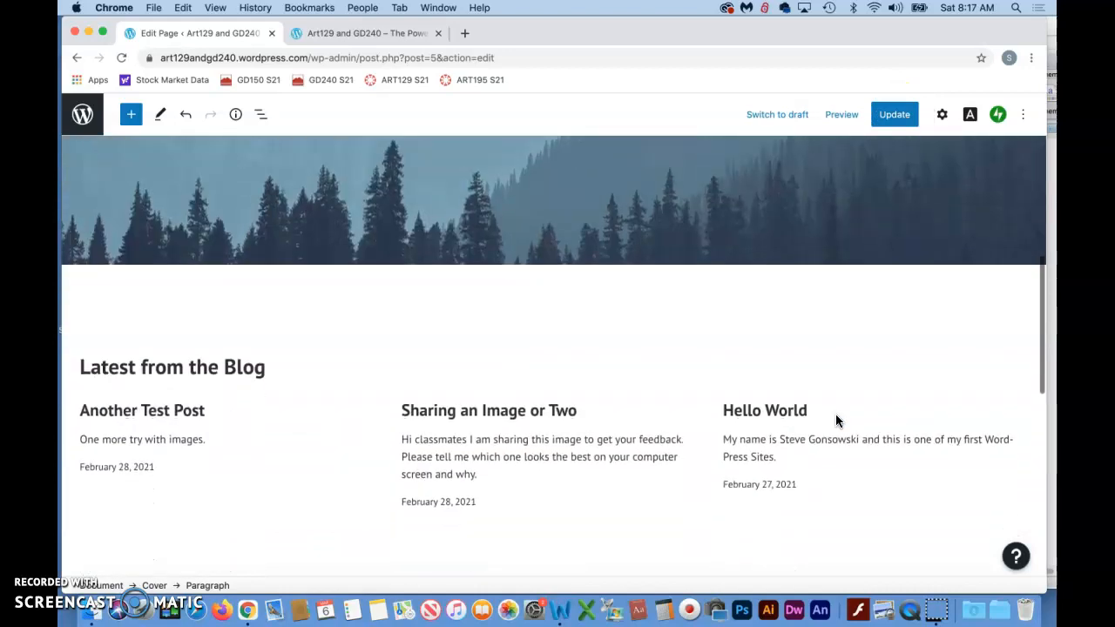
scroll(836, 415, up, 8)
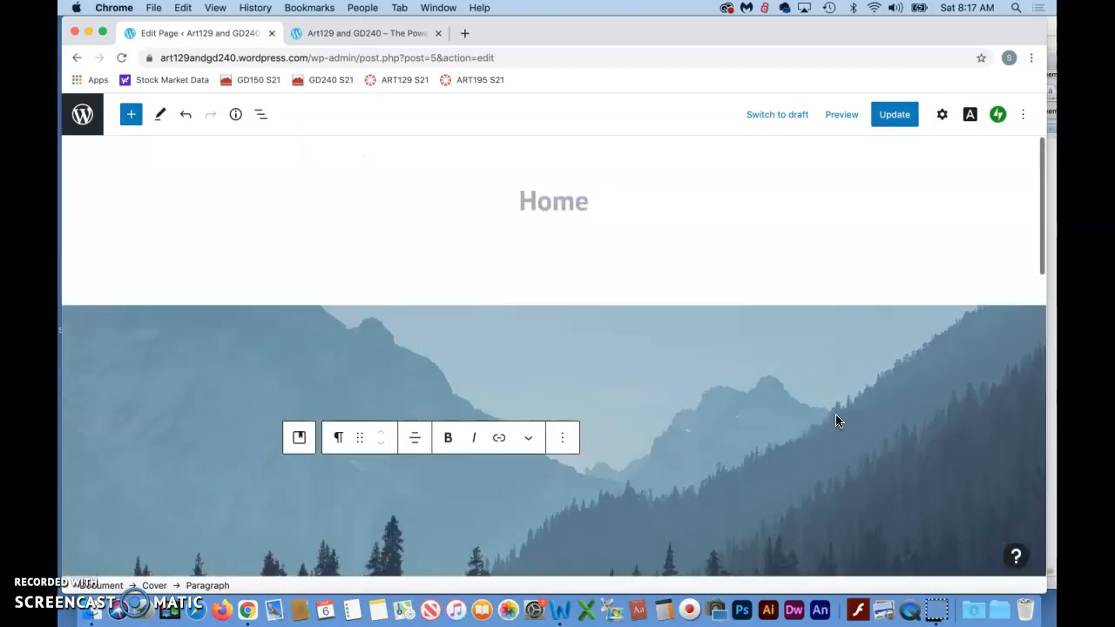
scroll(837, 420, down, 2)
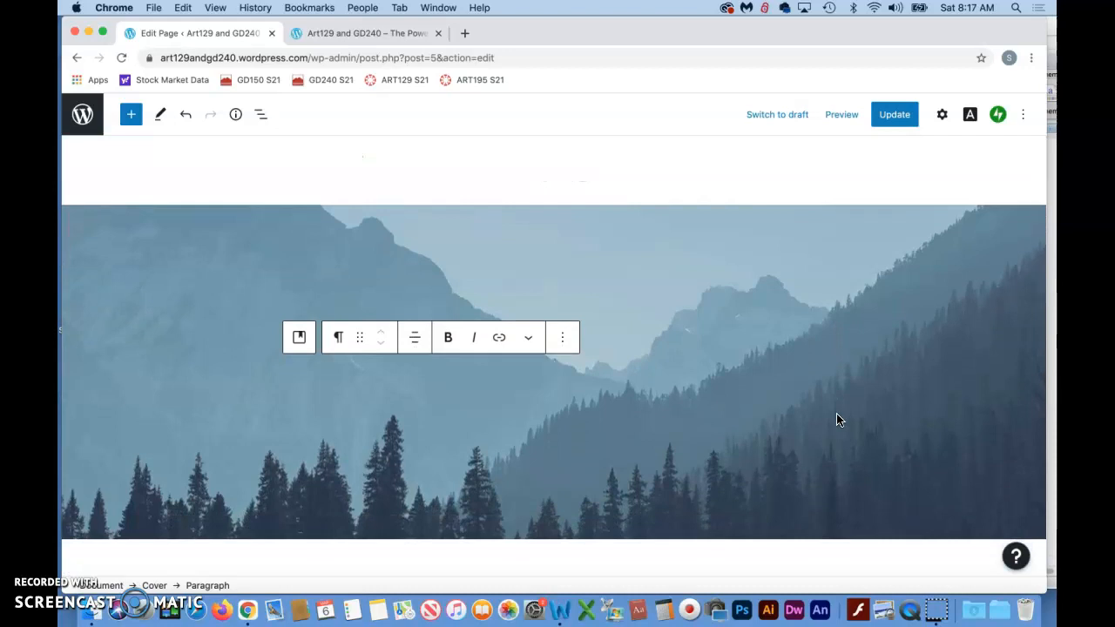
key(super+z)
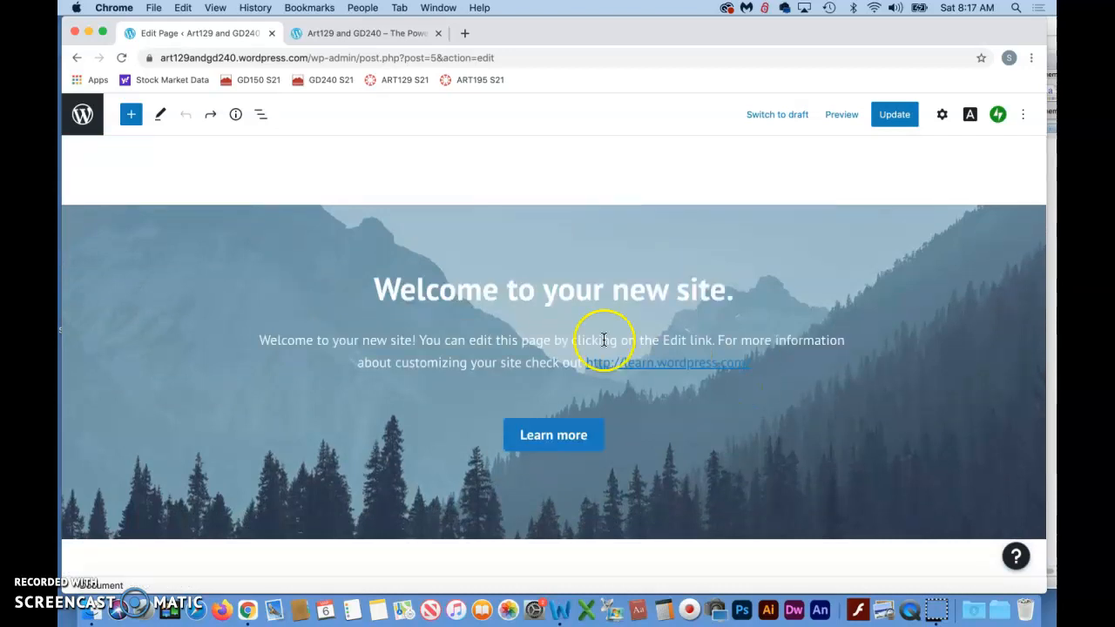
- Shorten the cover heading to "Welcome" by deleting the words "to your new site."
click(375, 289)
click(510, 294)
drag(509, 294, 698, 305)
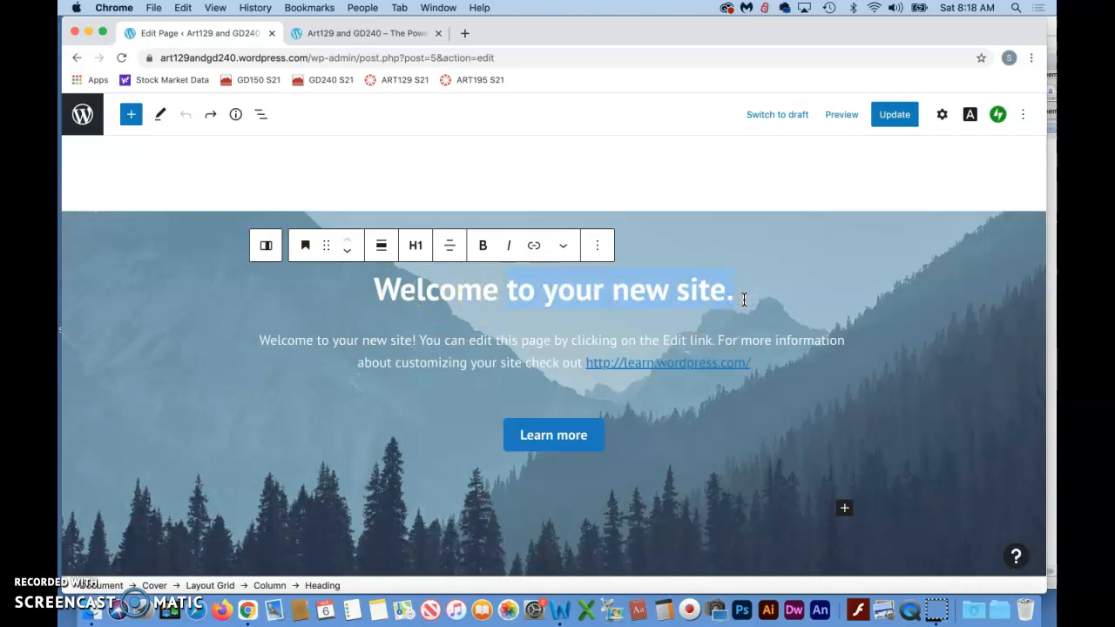
key(BackSpace)
- Delete the introductory paragraph and the Learn more button below the Welcome heading
key(BackSpace)
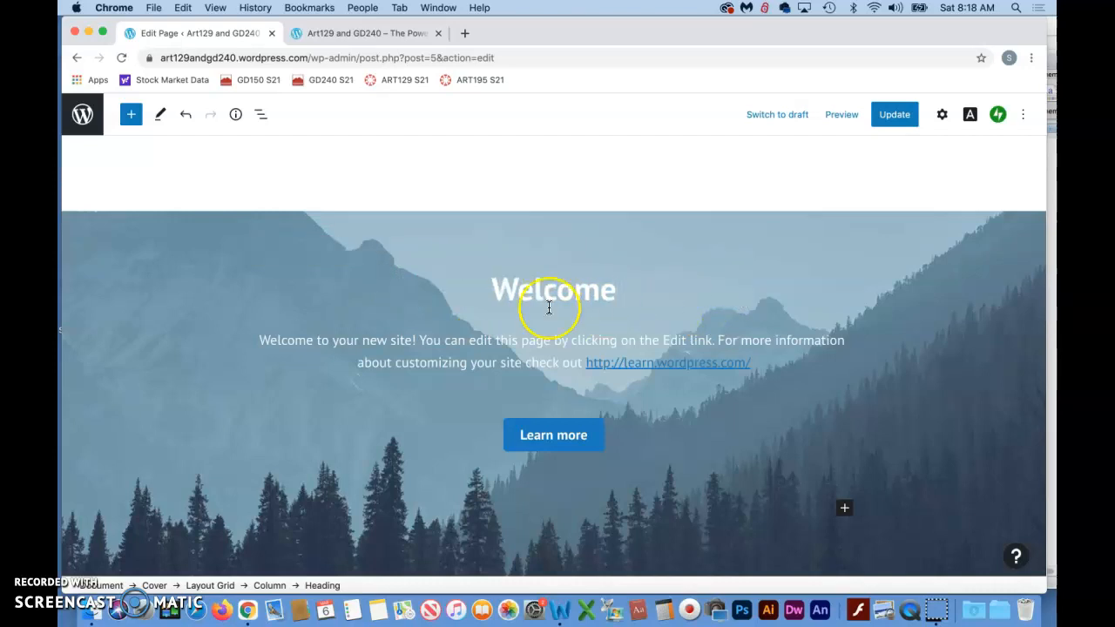
drag(257, 339, 685, 384)
key(BackSpace)
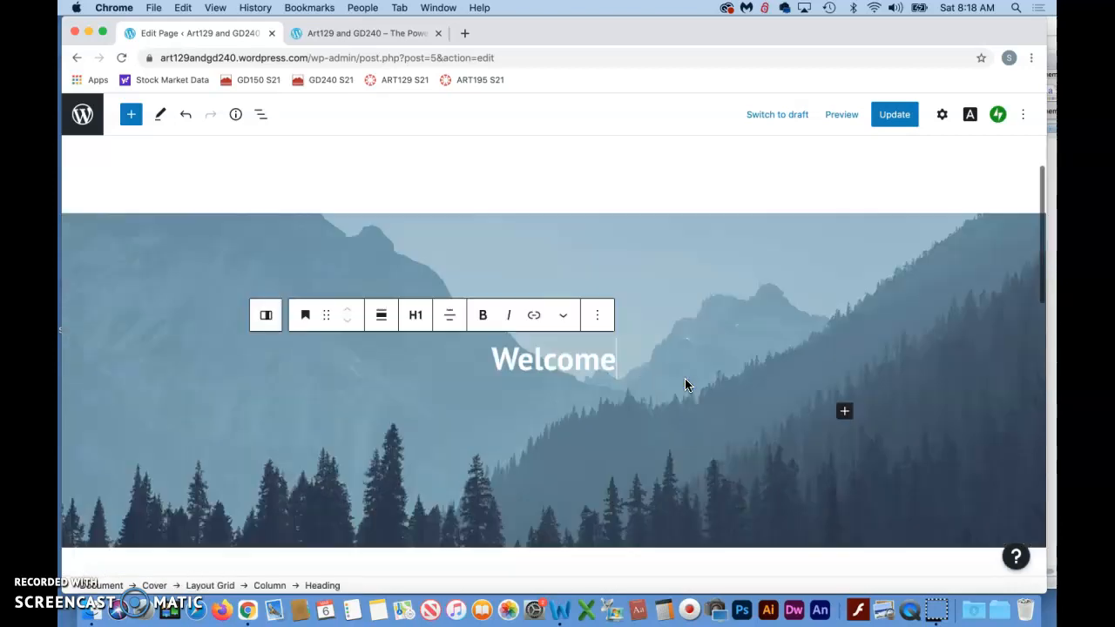
click(623, 202)
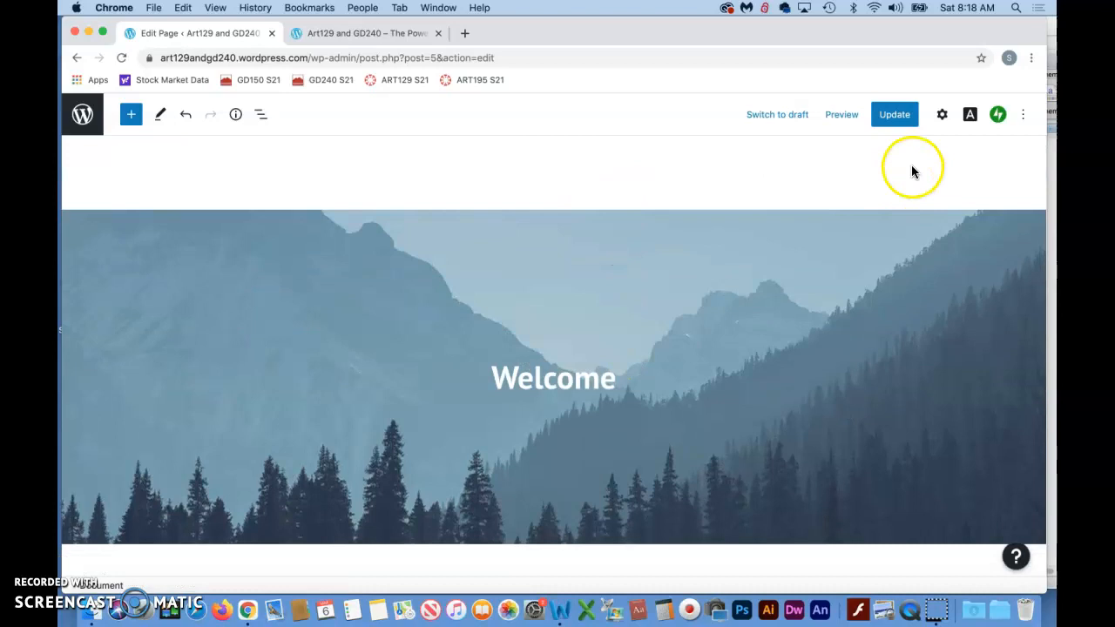
- Update the Home page and reload the public site in the other tab to check the edited cover
click(892, 122)
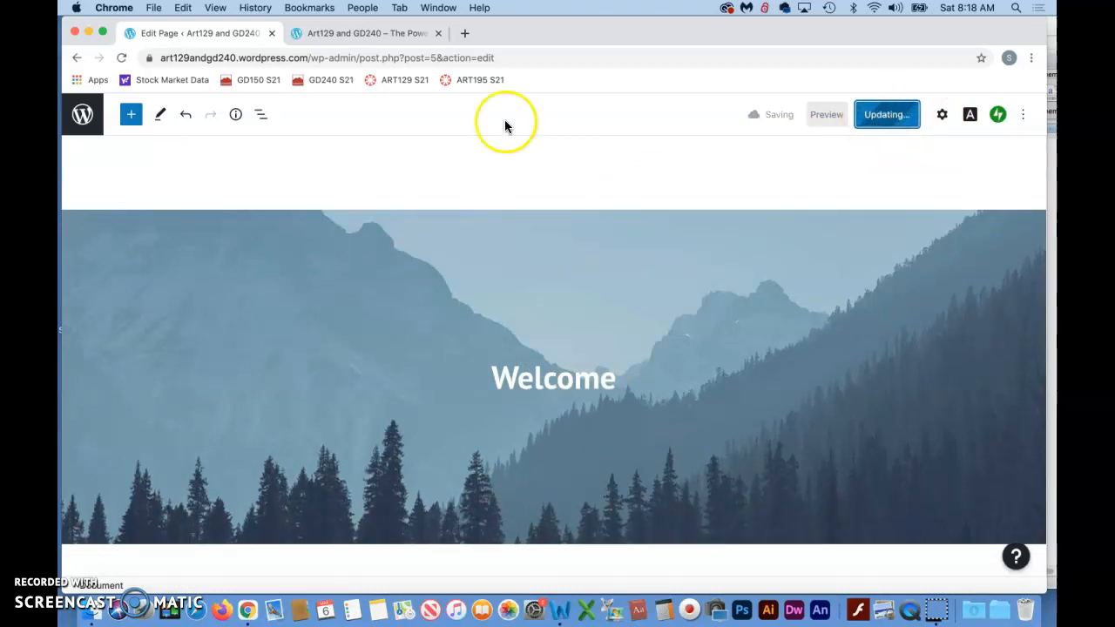
click(371, 35)
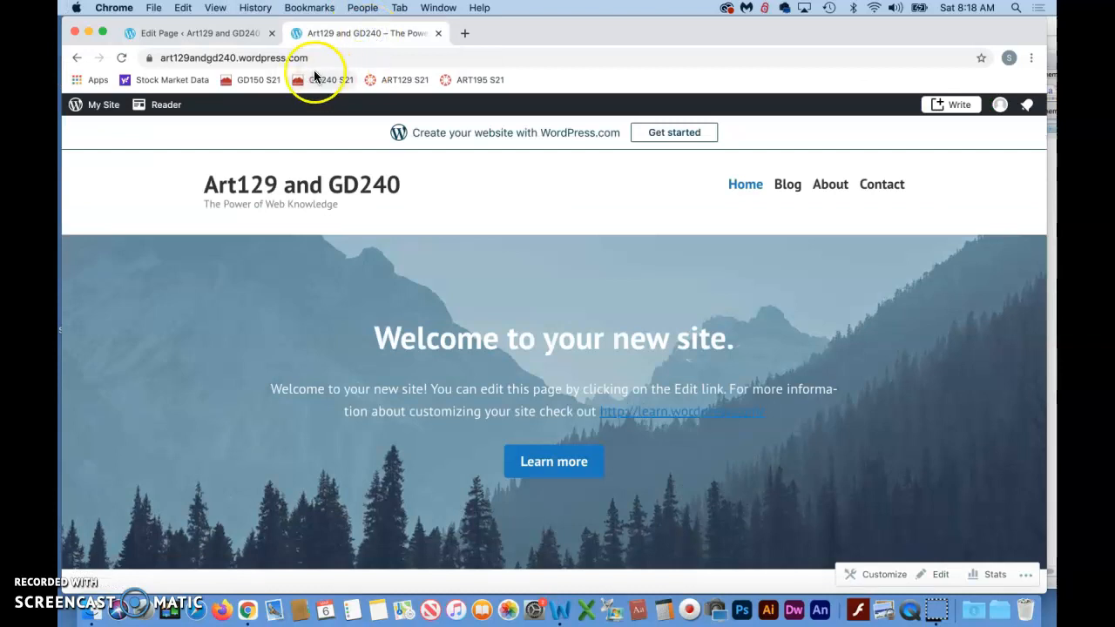
click(121, 57)
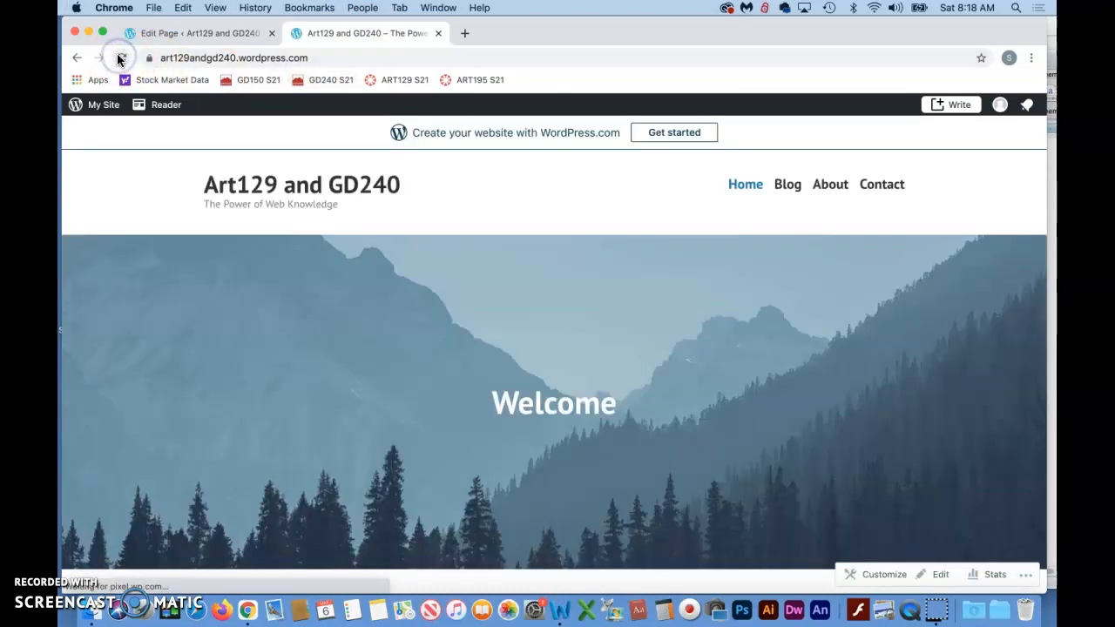
scroll(305, 301, down, 2)
scroll(306, 304, up, 1)
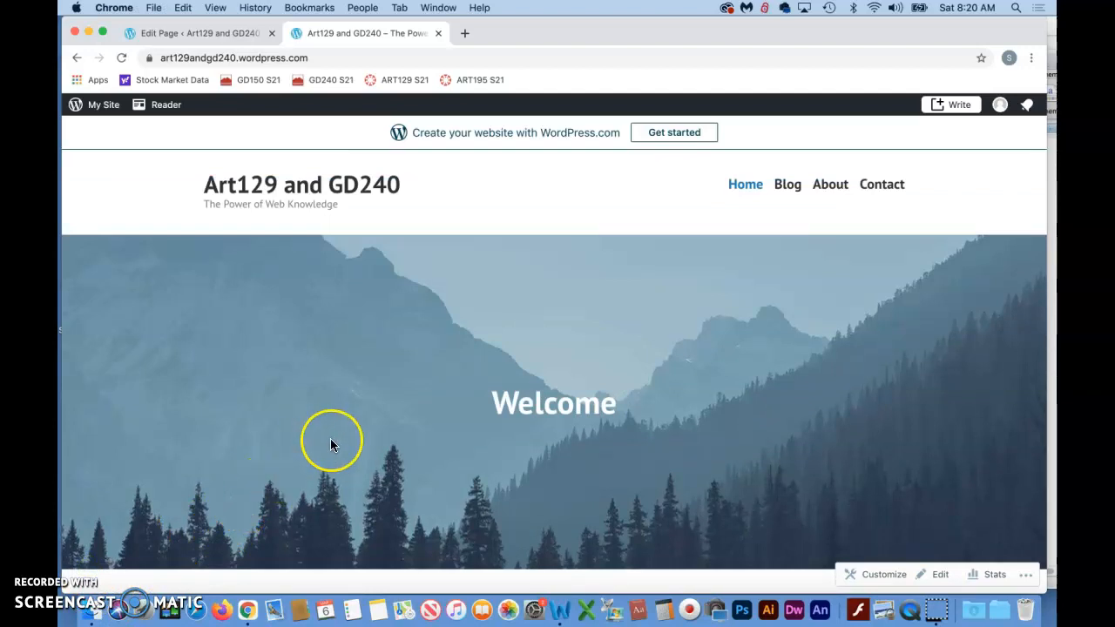
- Look over the live Home page from the Welcome cover down to the Latest from the Blog section
scroll(331, 440, down, 5)
scroll(330, 440, up, 2)
scroll(331, 445, up, 2)
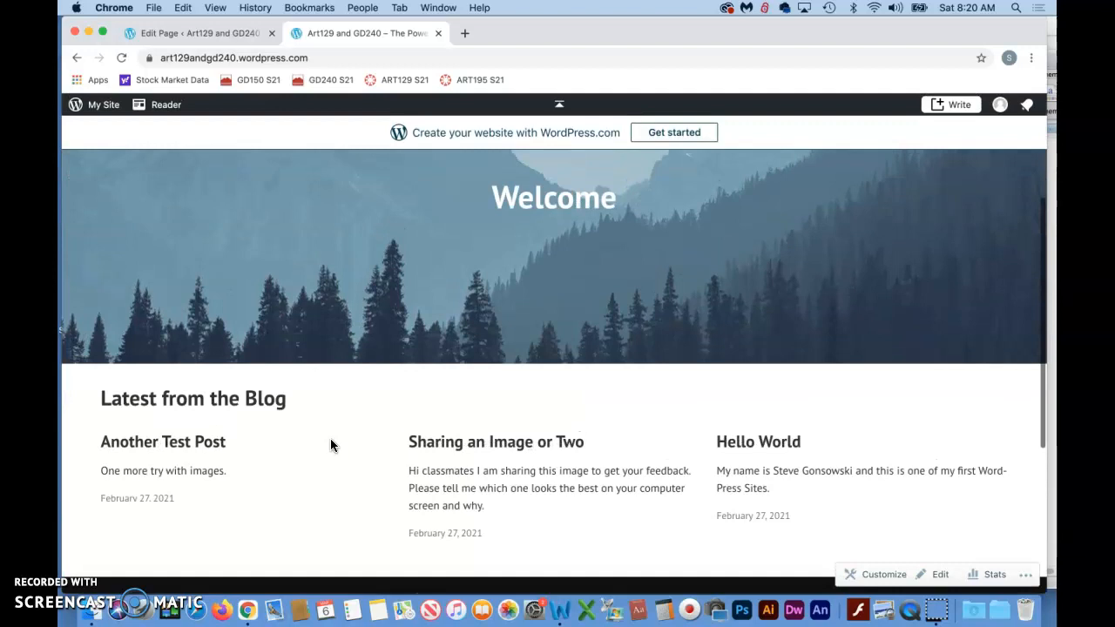
scroll(557, 449, up, 5)
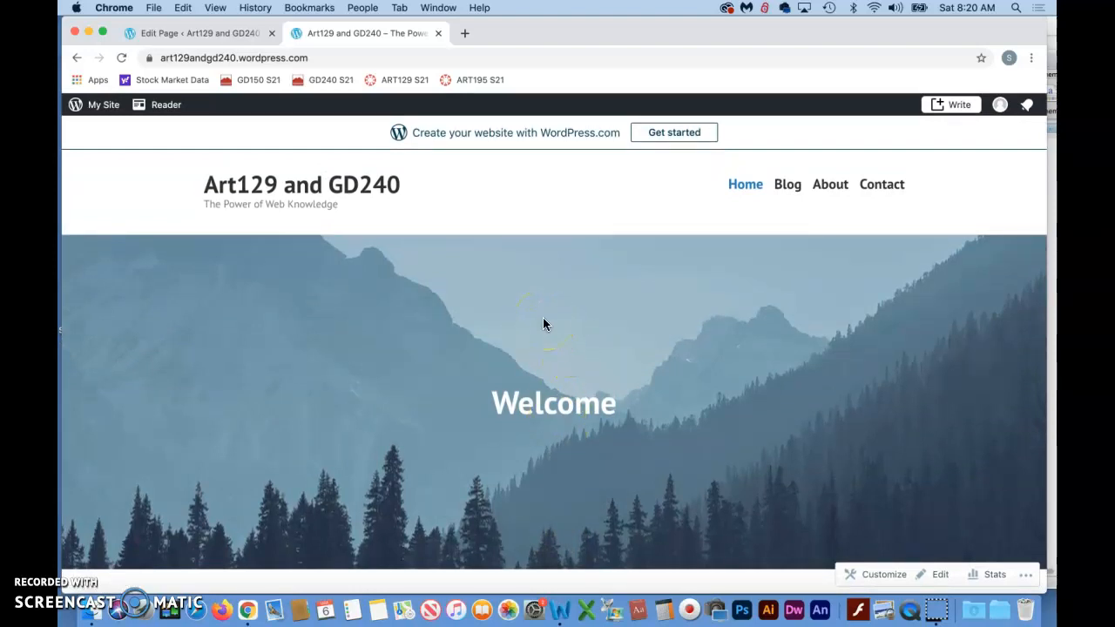
scroll(543, 324, down, 3)
scroll(542, 324, up, 3)
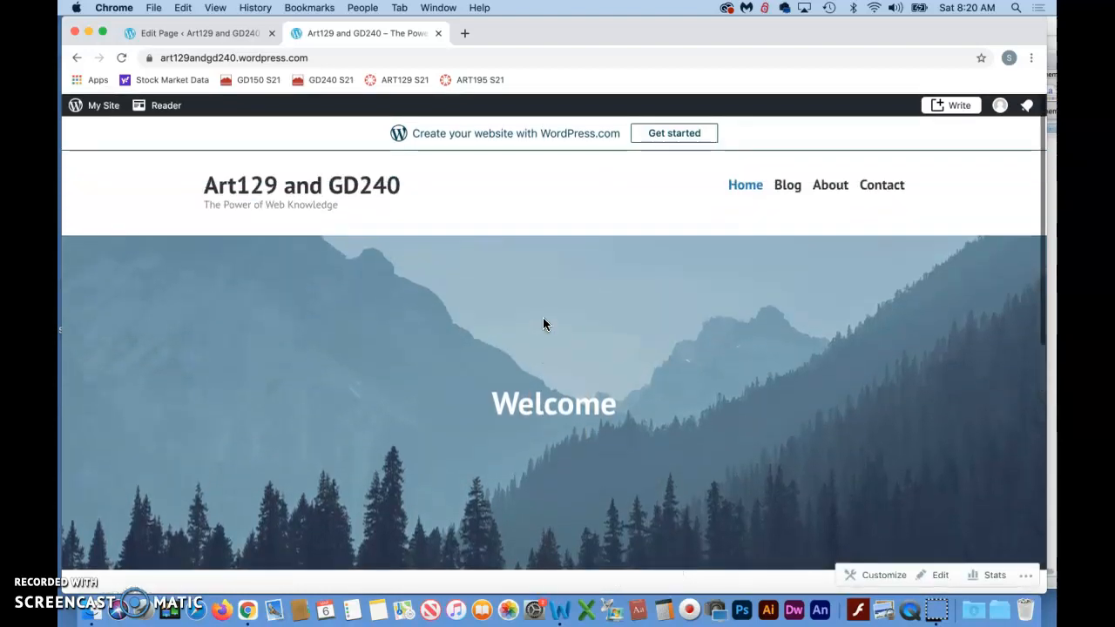
scroll(530, 361, down, 3)
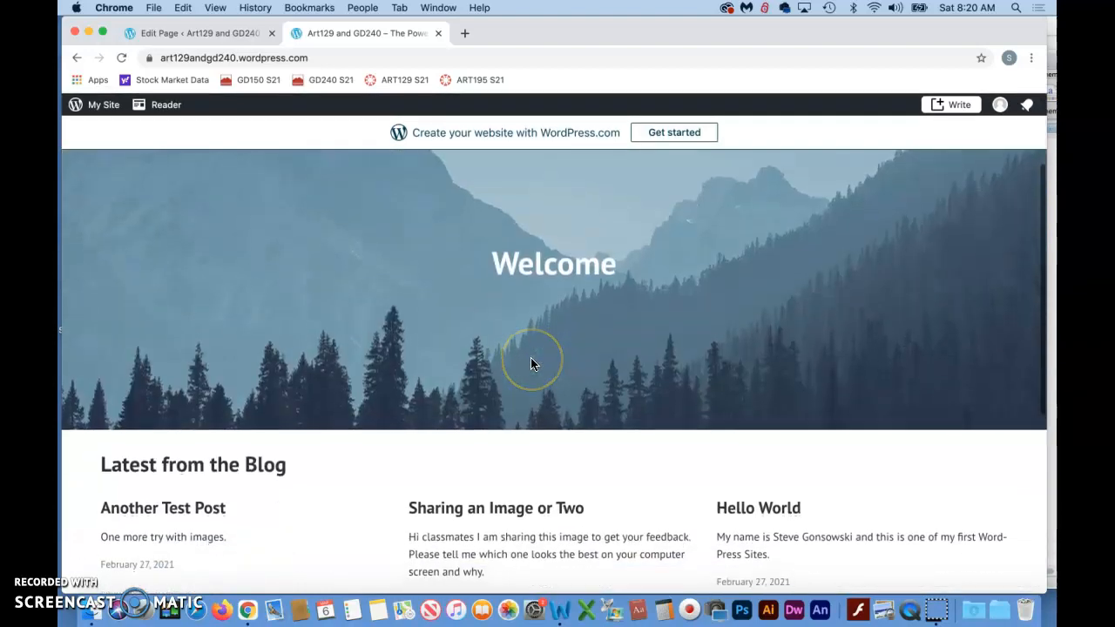
scroll(675, 288, up, 1)
scroll(671, 286, up, 3)
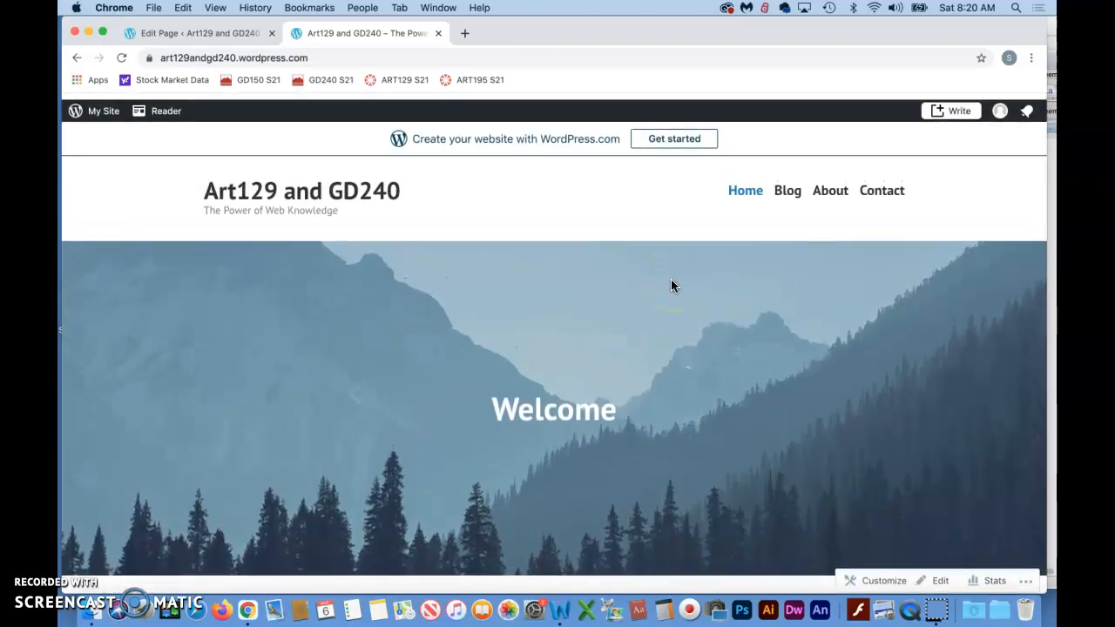
click(676, 160)
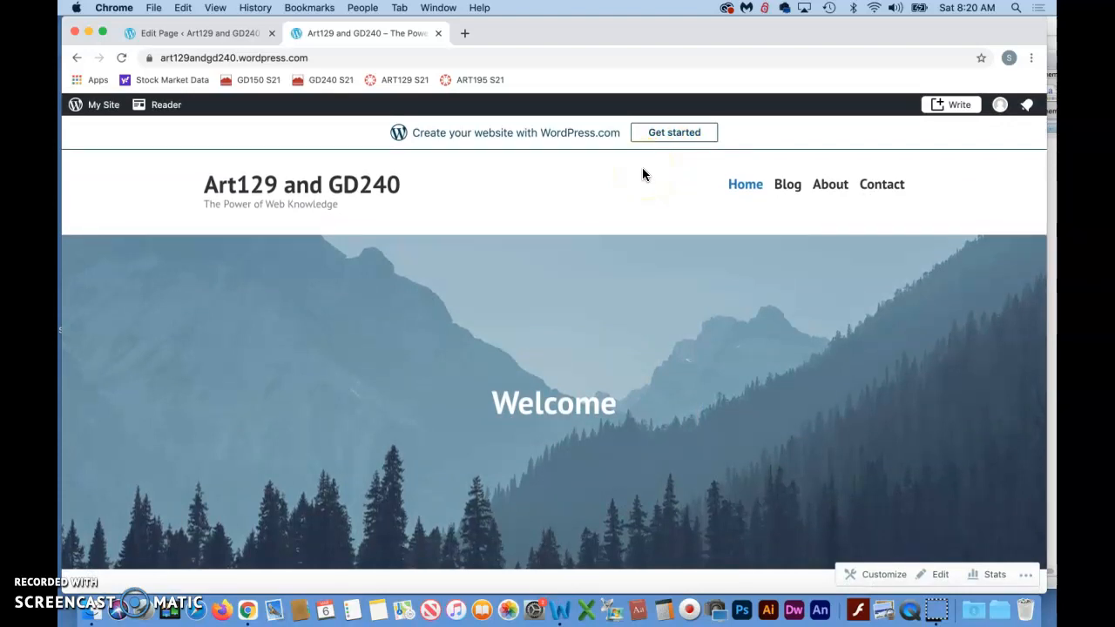
- Open the live site's Contact page and examine the contact details under Get in Touch
click(882, 184)
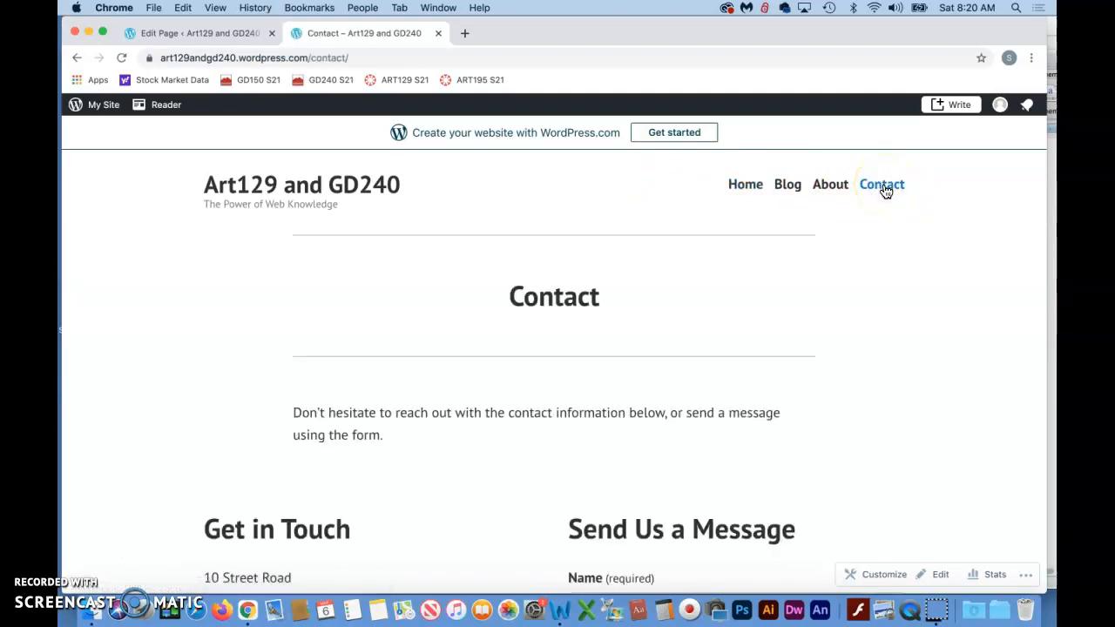
scroll(698, 392, down, 3)
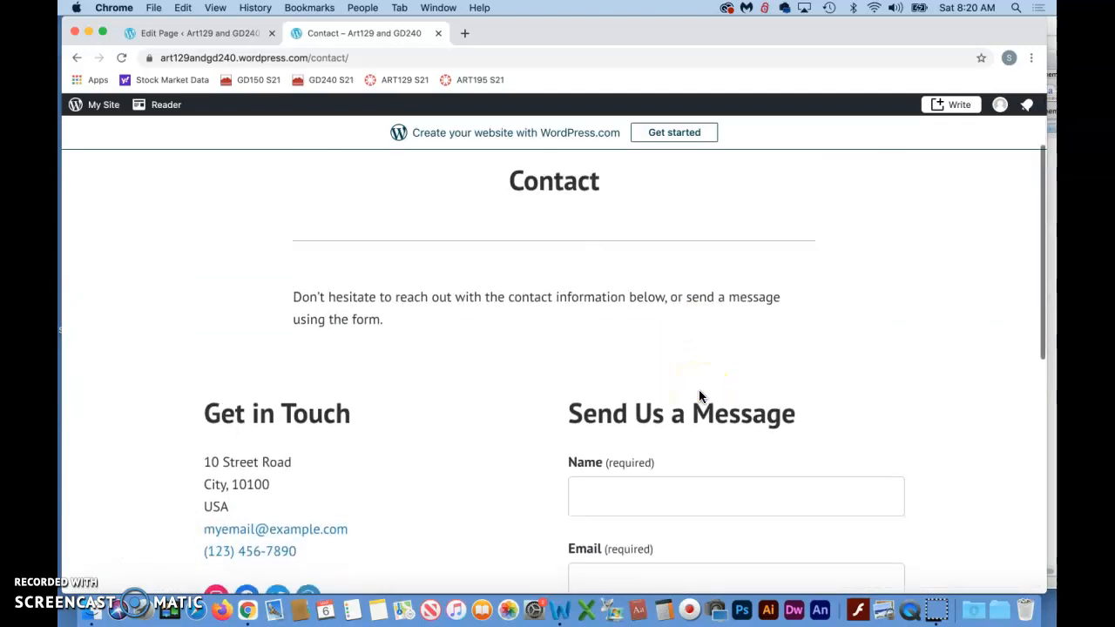
scroll(700, 396, up, 2)
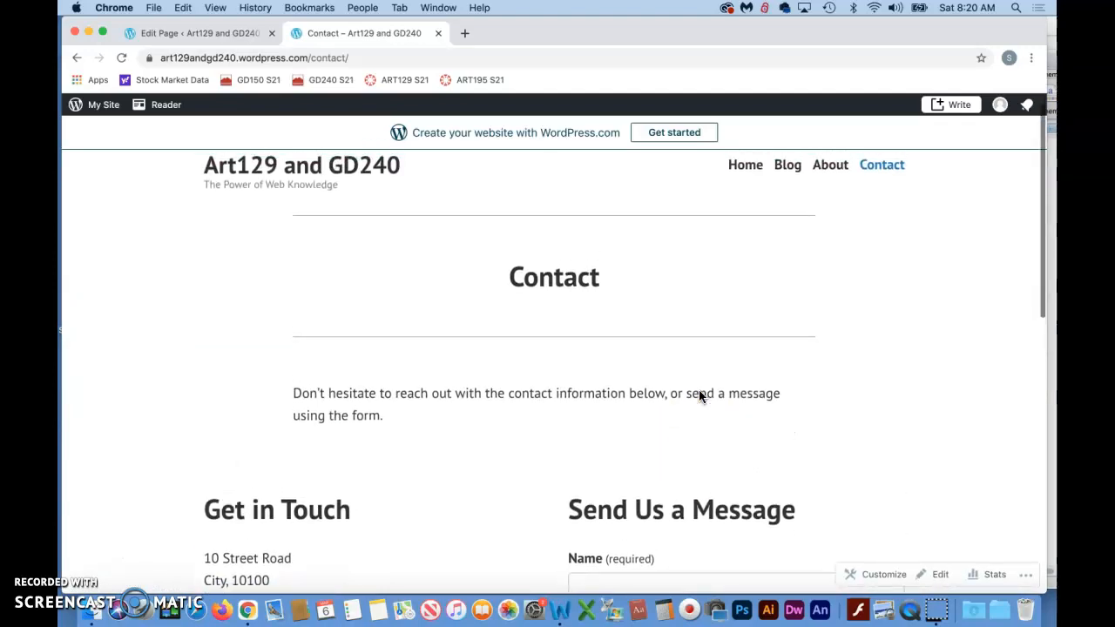
scroll(699, 397, down, 3)
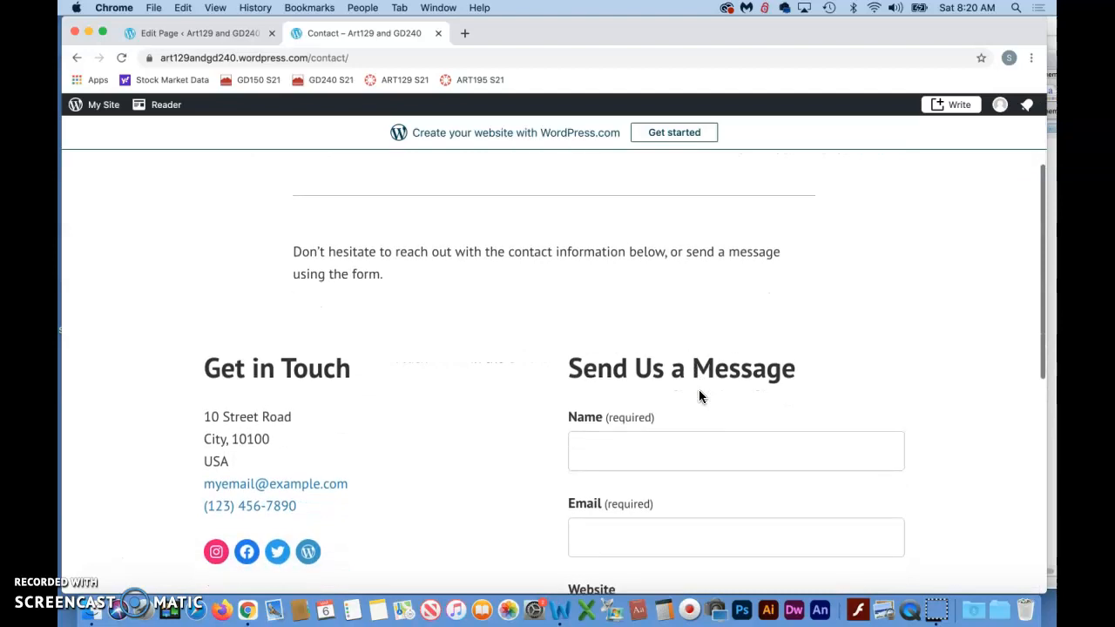
scroll(699, 396, down, 3)
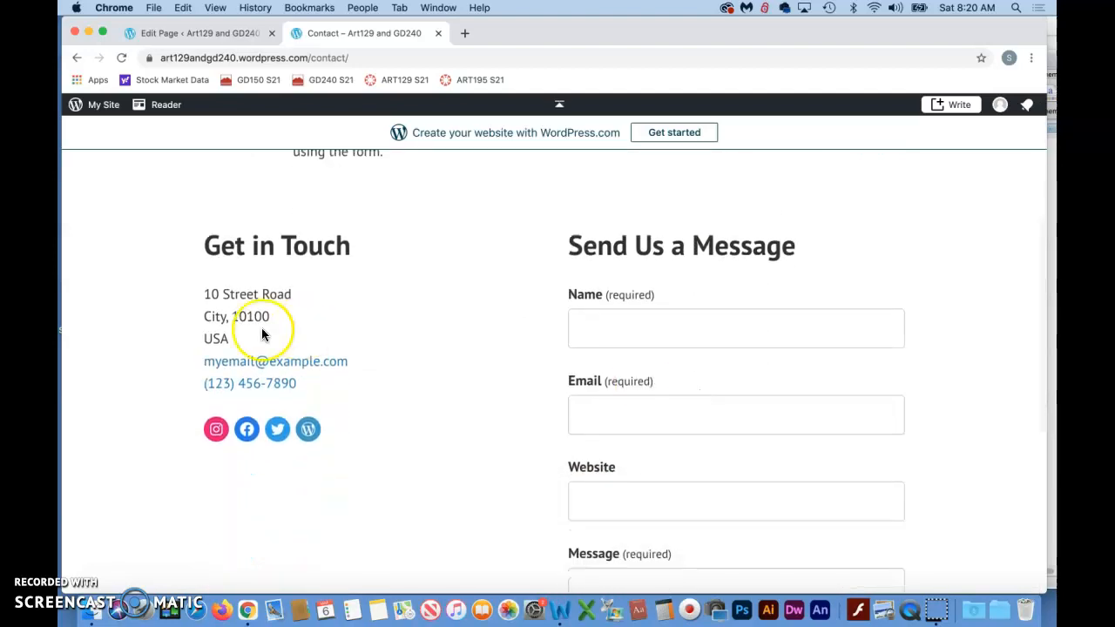
drag(206, 298, 364, 389)
click(415, 386)
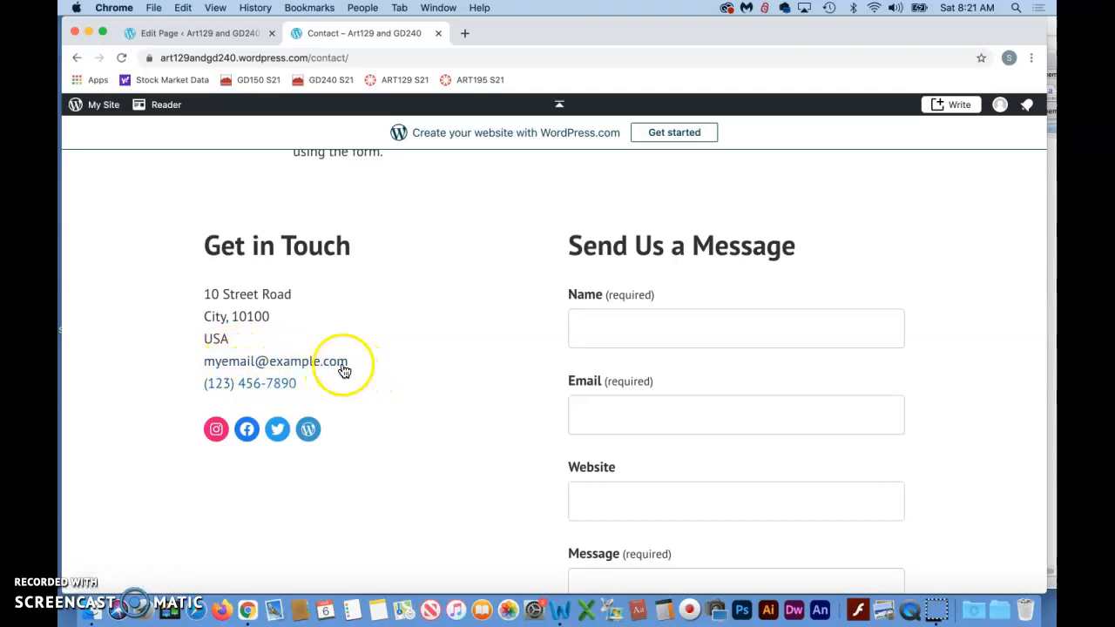
- Examine the Send Us a Message form and its fields on the live Contact page
scroll(449, 446, down, 2)
scroll(451, 449, down, 3)
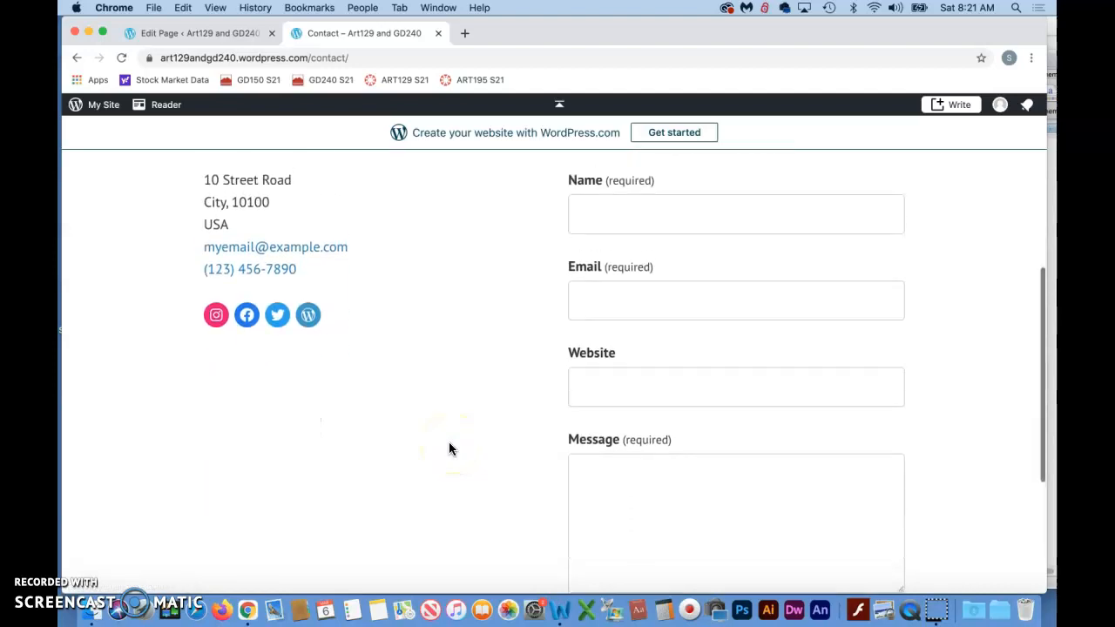
scroll(450, 448, up, 3)
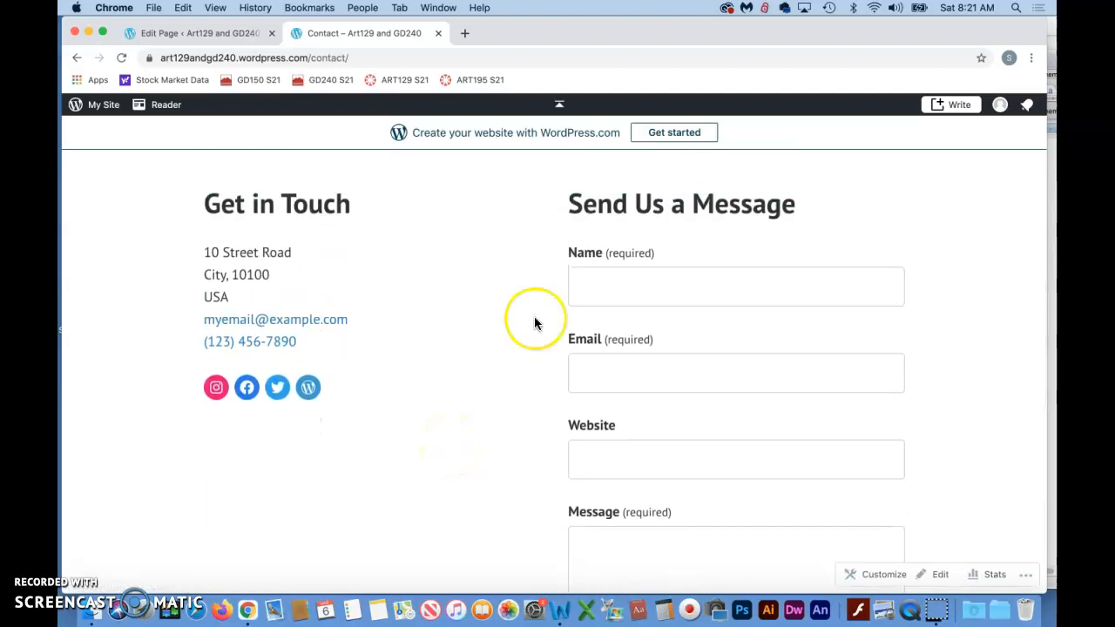
drag(568, 204, 826, 202)
scroll(792, 271, down, 2)
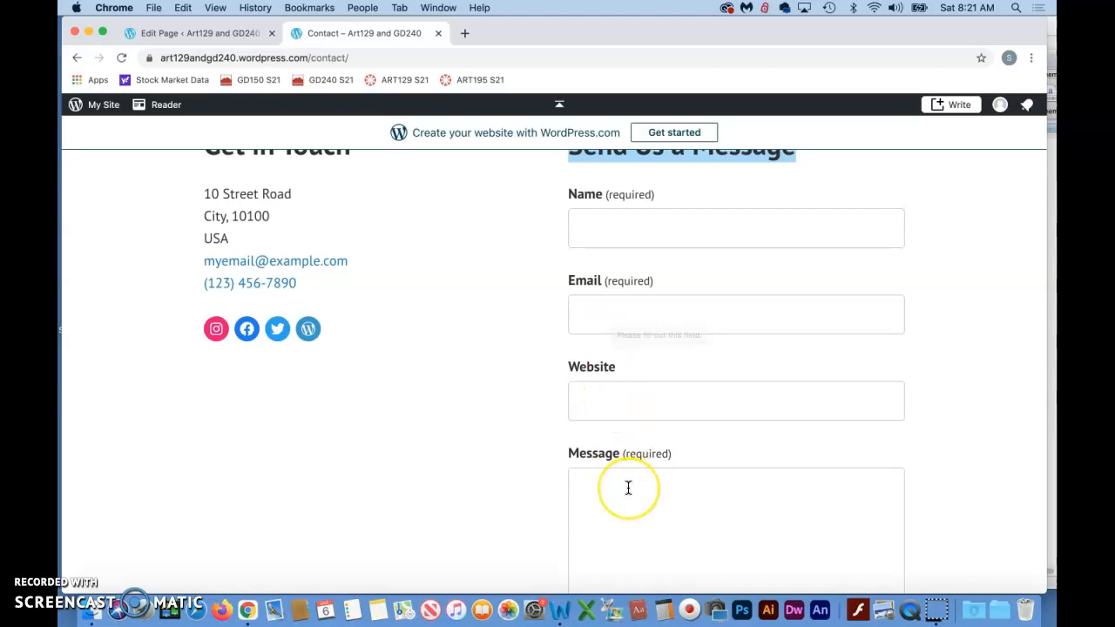
scroll(627, 488, up, 3)
scroll(628, 488, down, 2)
scroll(628, 488, down, 1)
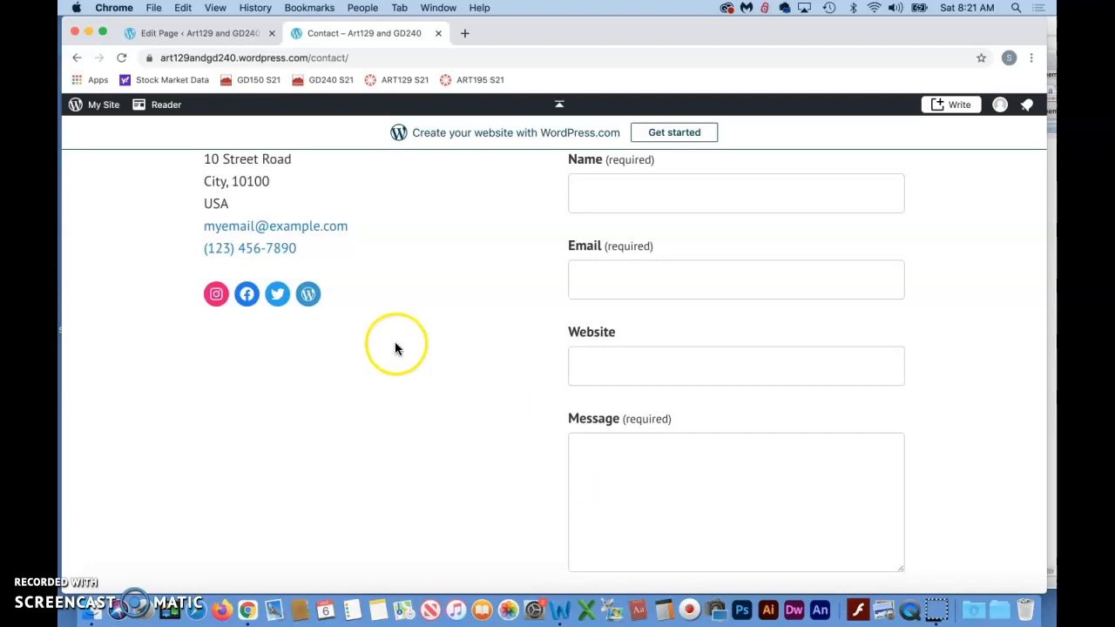
scroll(395, 349, up, 3)
- Return to the Home page editor in the other tab and leave it for the list of all pages
click(194, 33)
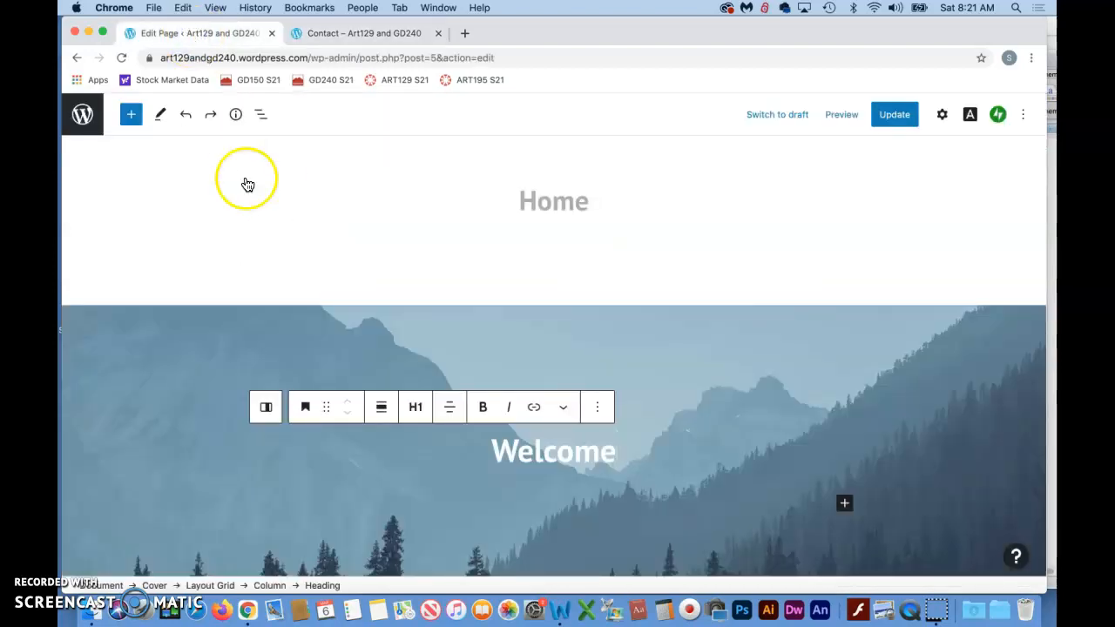
scroll(291, 274, up, 1)
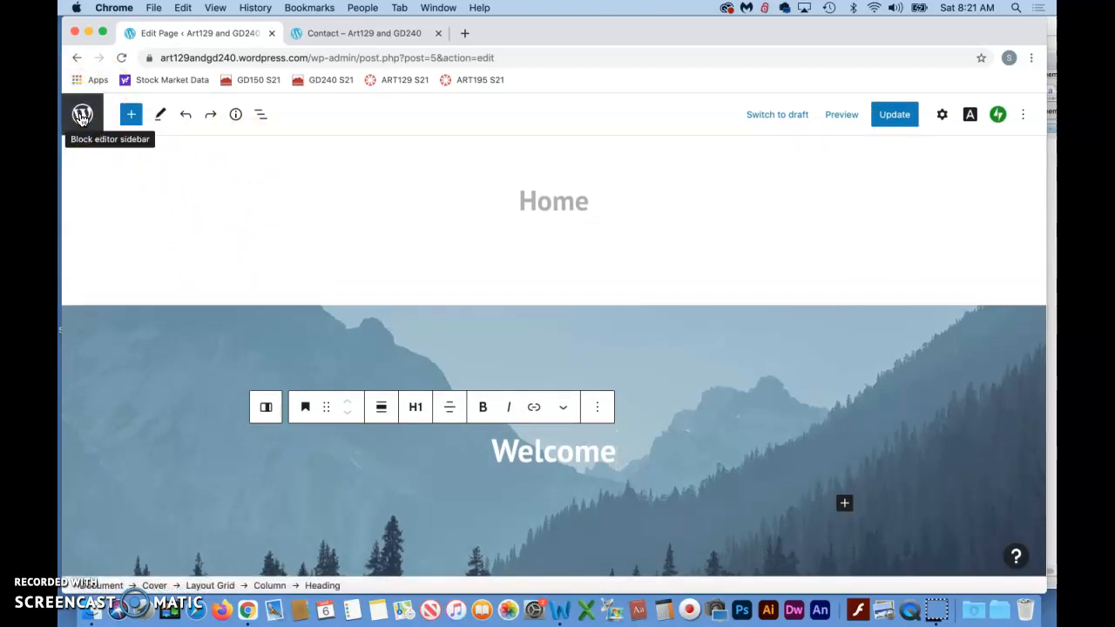
click(82, 114)
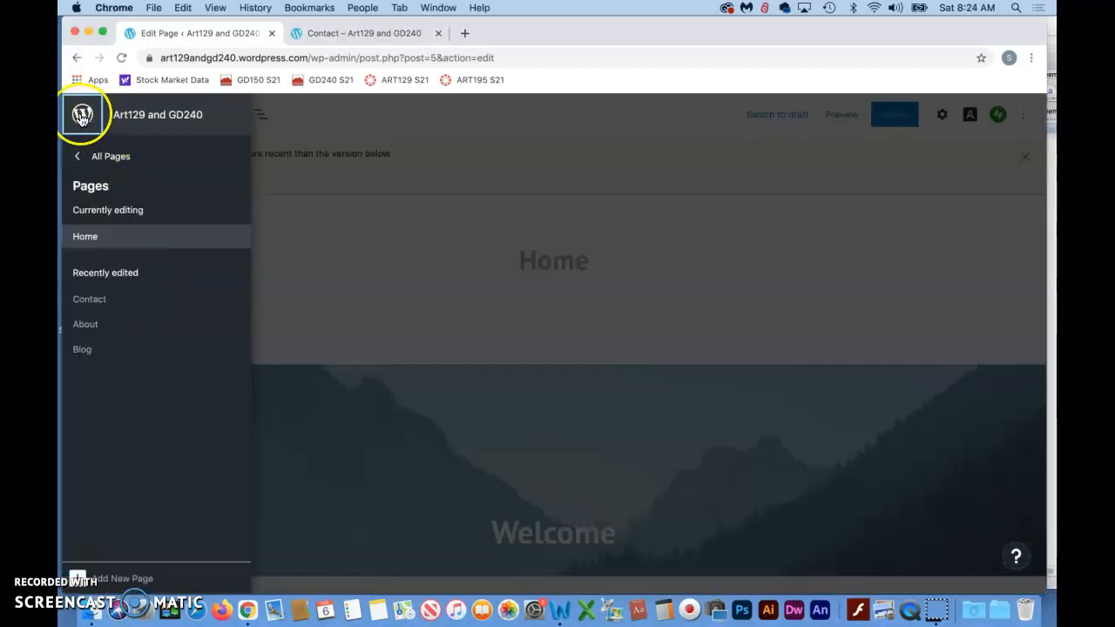
click(82, 115)
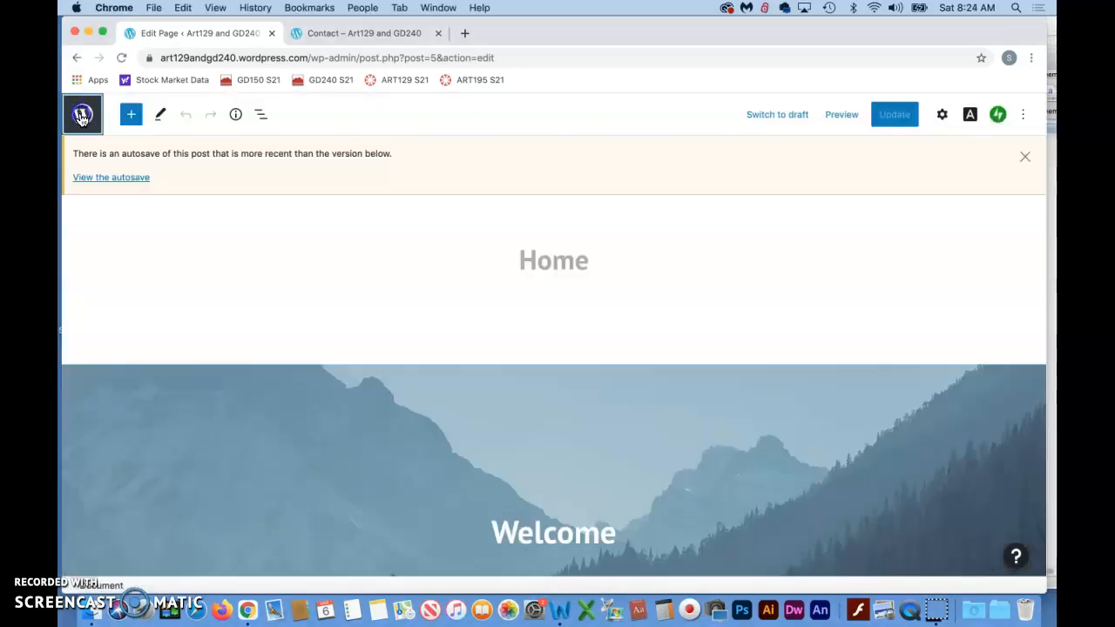
click(82, 114)
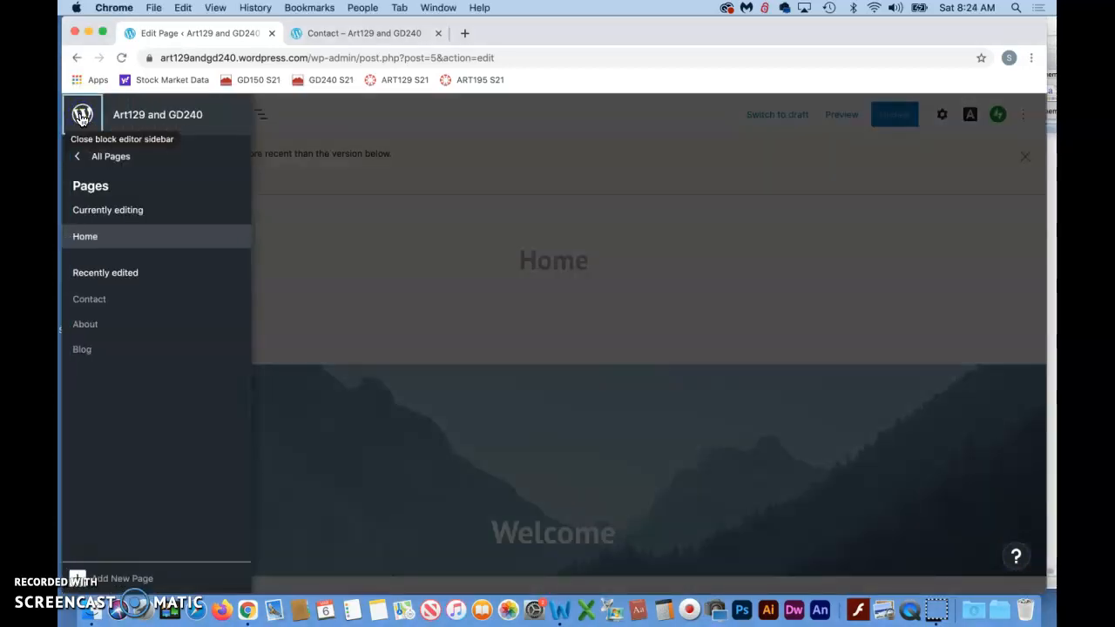
click(108, 160)
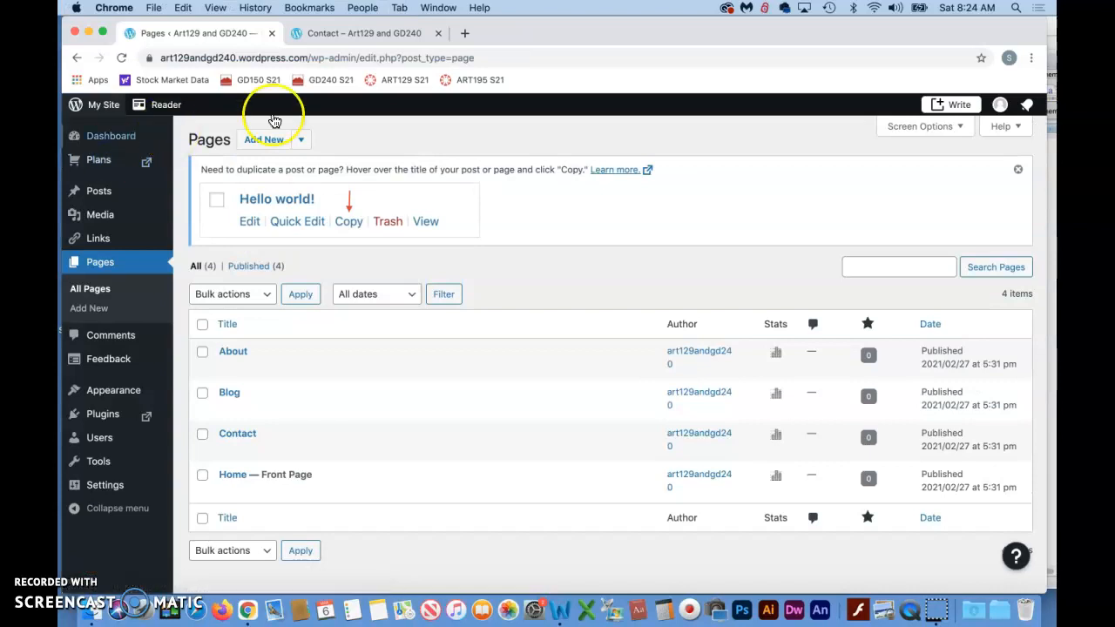
- Go to My Site, then load the site's admin dashboard from the address art129andgd240.wordpress.com/admin
click(77, 110)
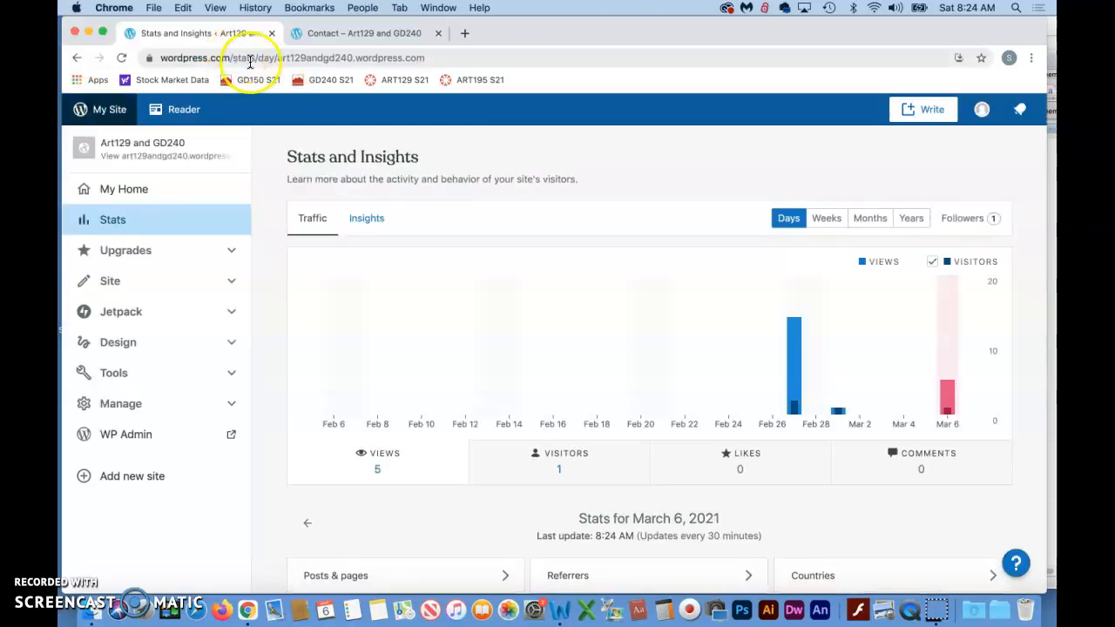
double_click(311, 54)
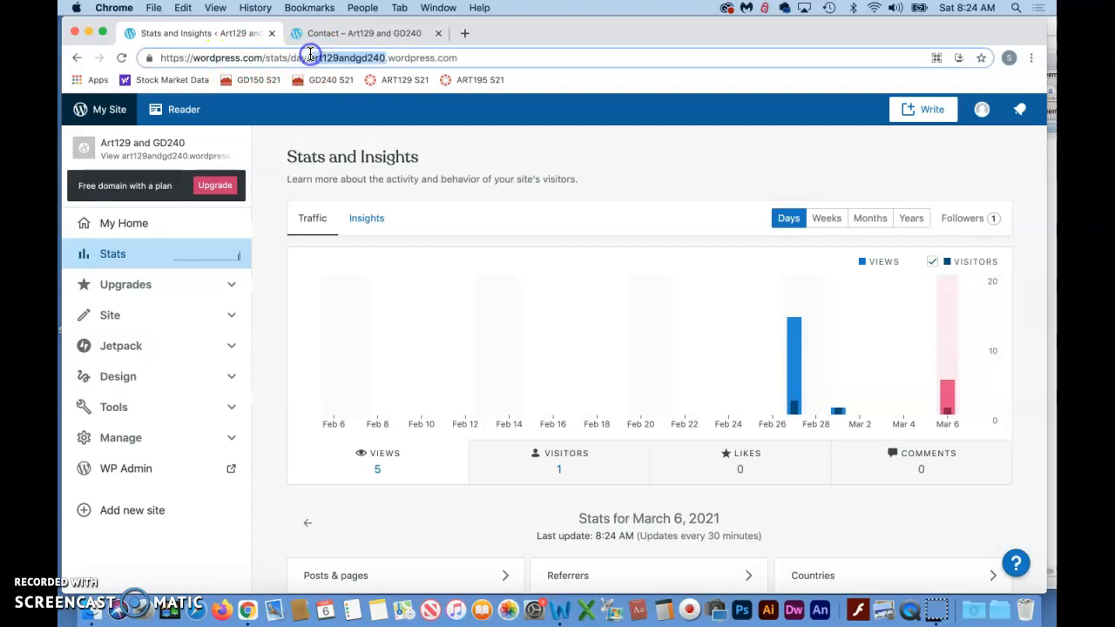
click(493, 60)
key(super+a)
text(art)
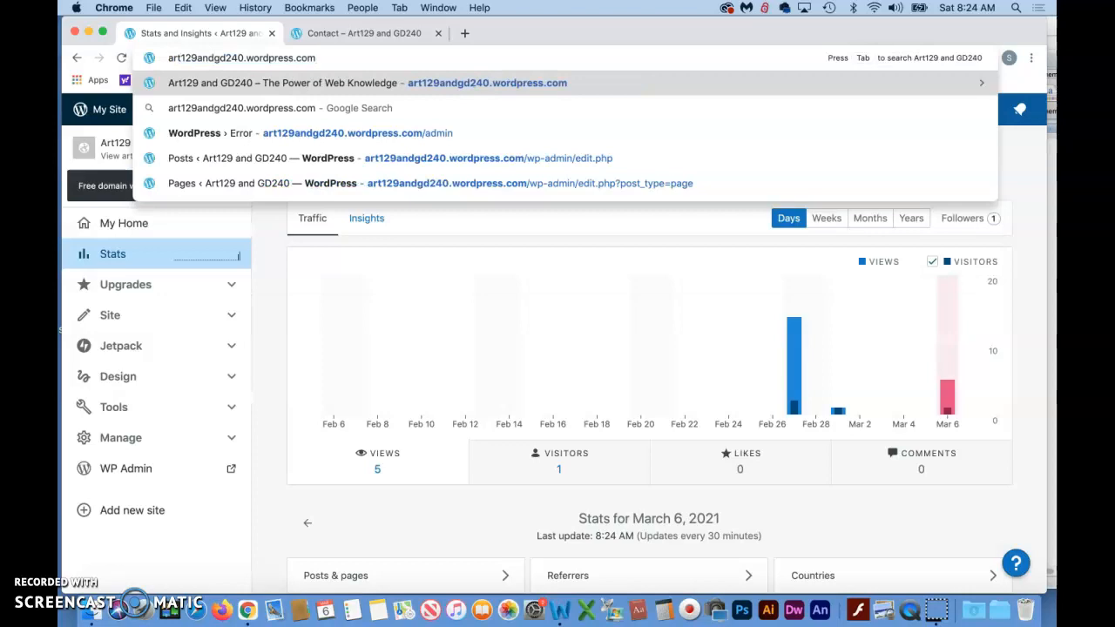
text(/adm)
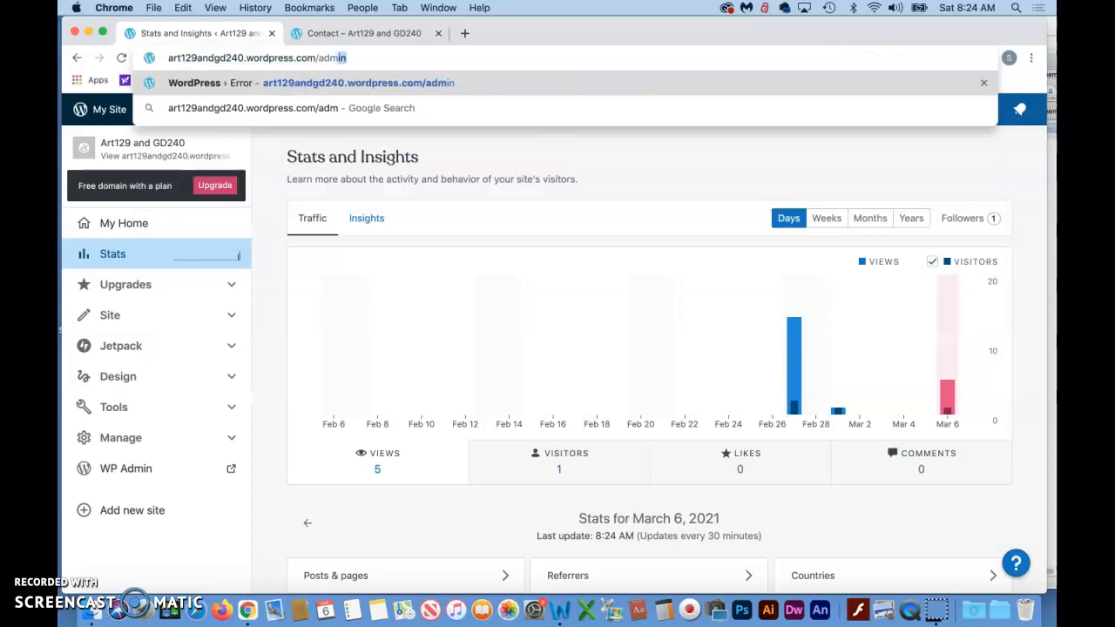
text(in)
key(Return)
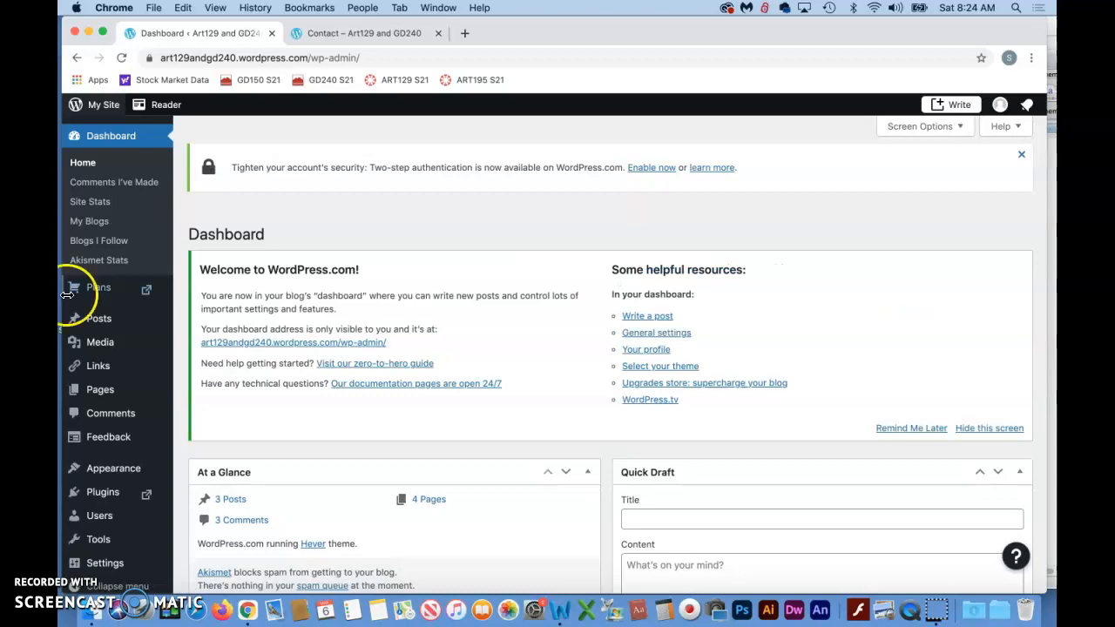
- Open the Contact page for editing from the site's list of pages
click(87, 560)
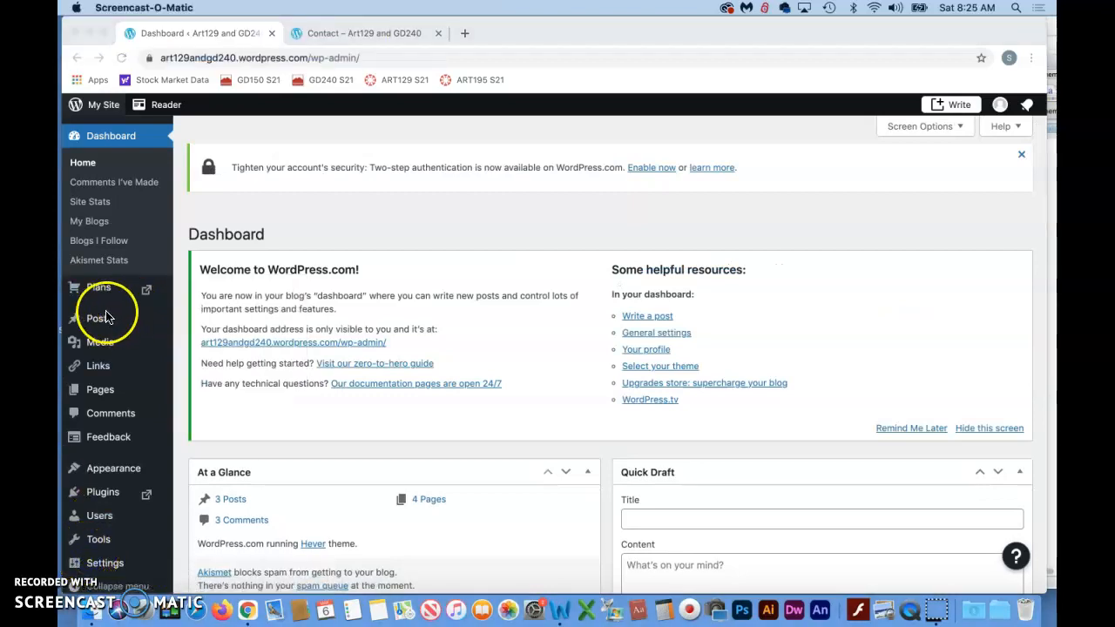
scroll(109, 313, down, 1)
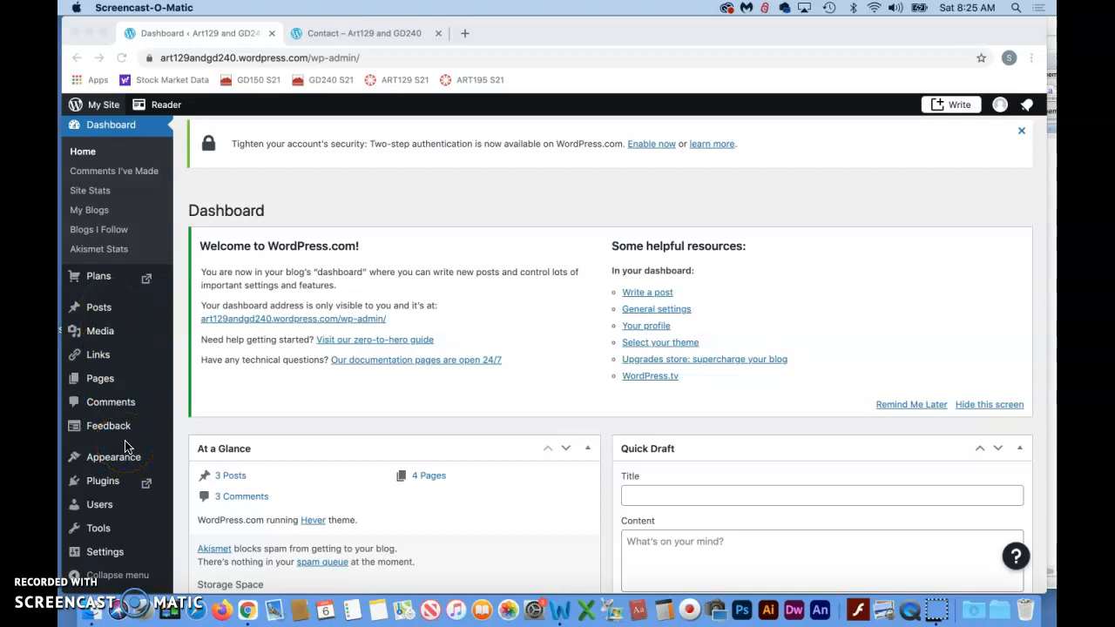
click(103, 384)
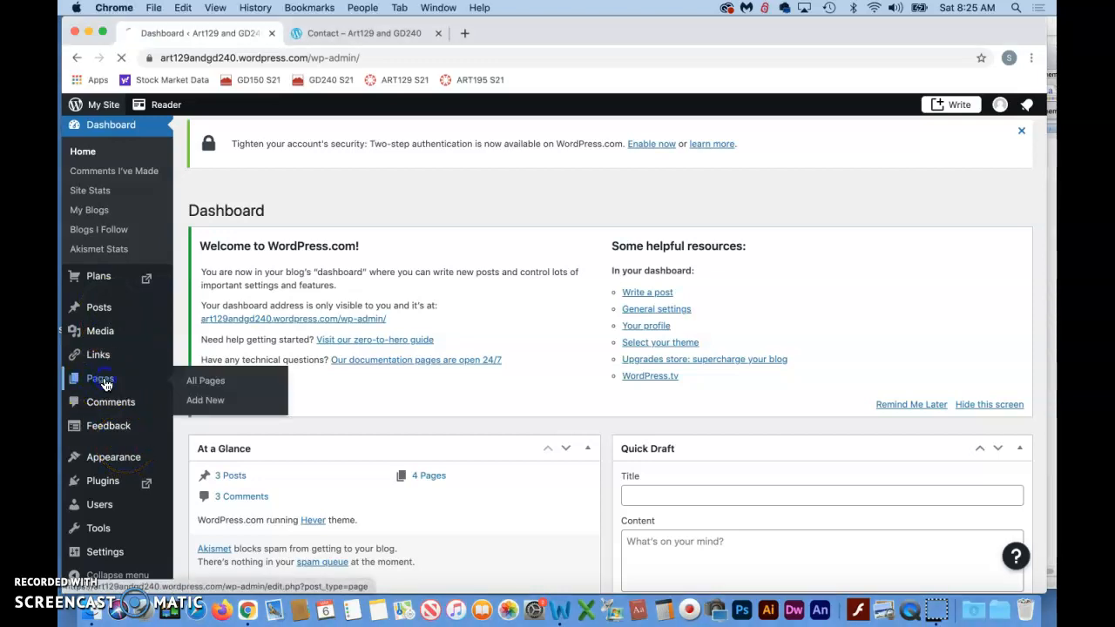
mouse_move(199, 387)
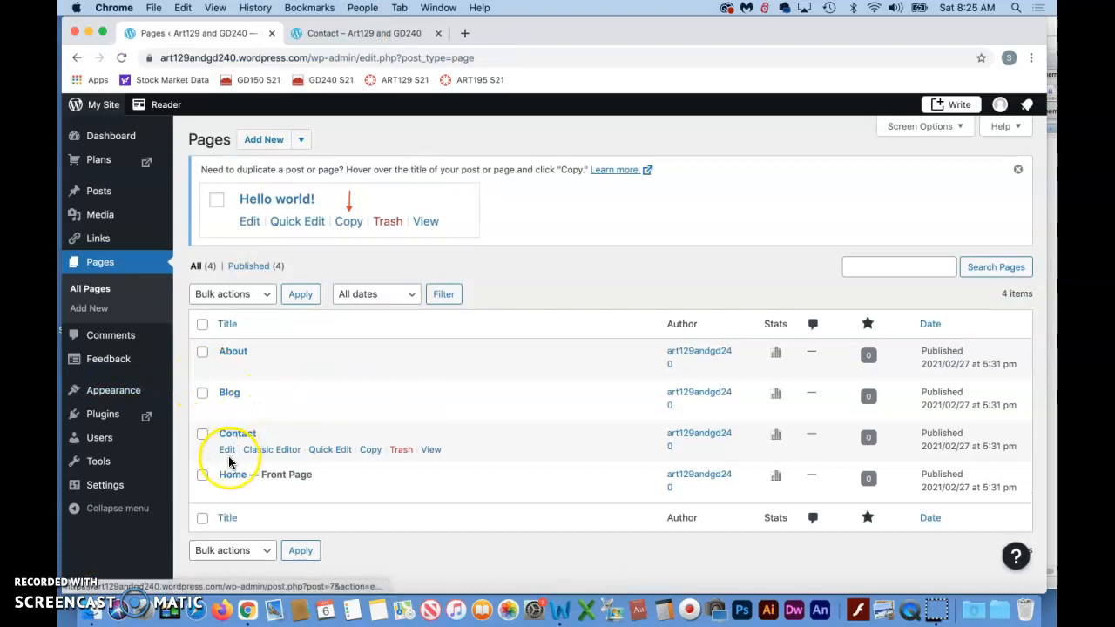
click(228, 451)
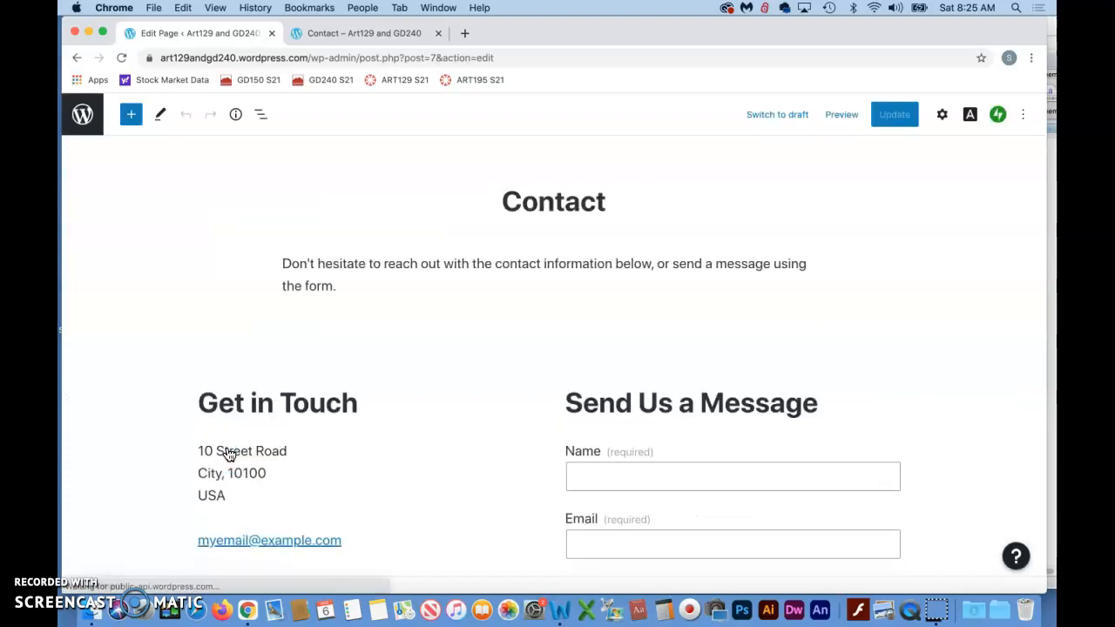
click(269, 402)
scroll(267, 401, down, 4)
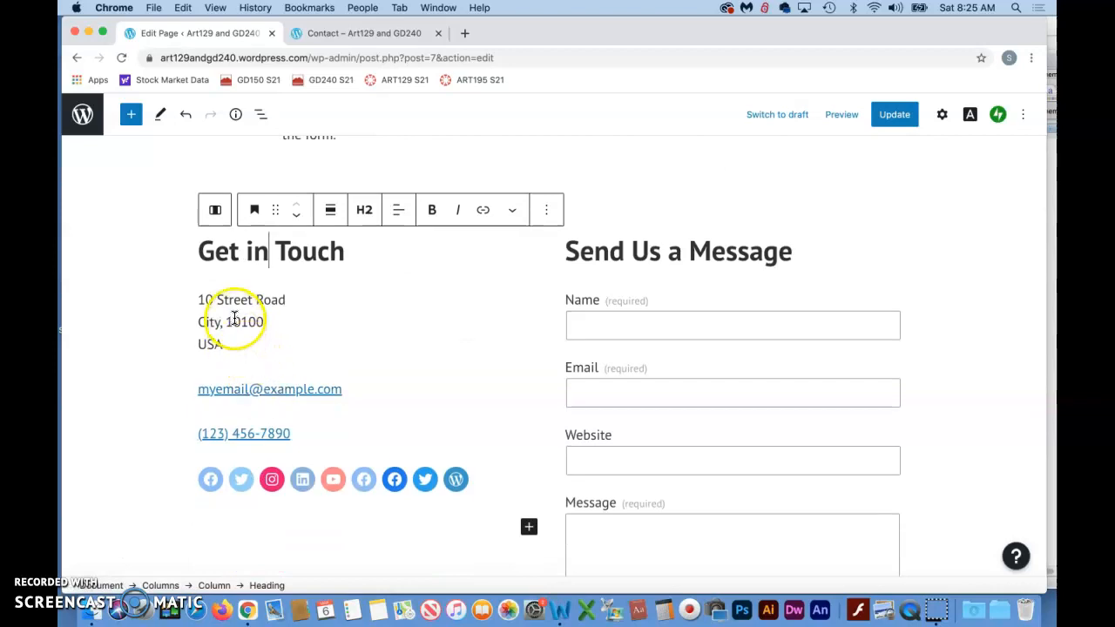
triple_click(217, 249)
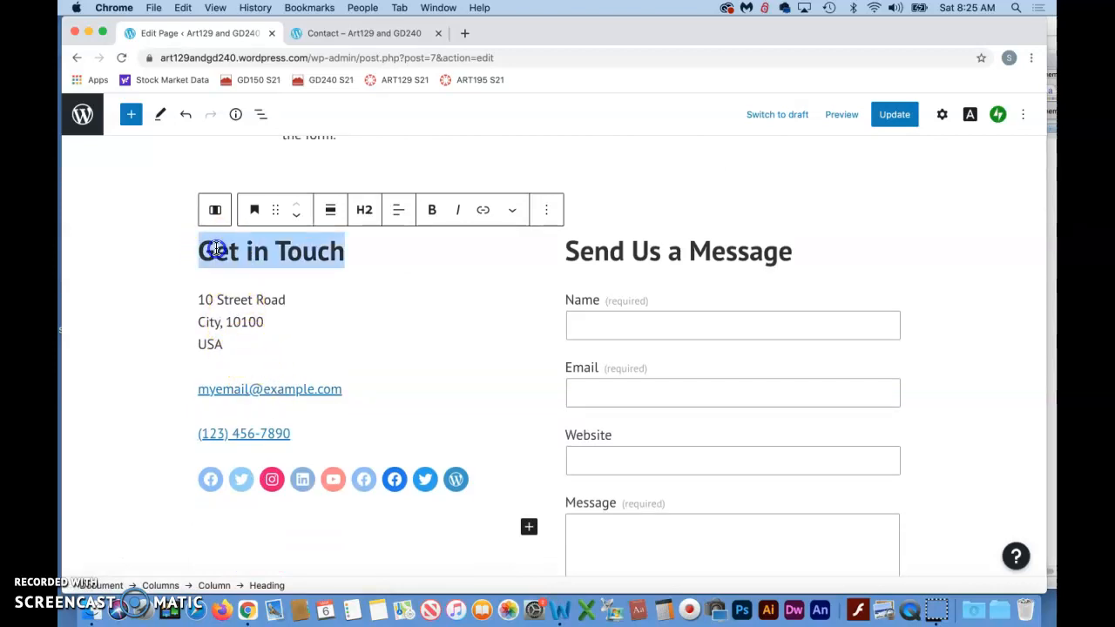
drag(199, 250, 468, 276)
drag(480, 350, 484, 362)
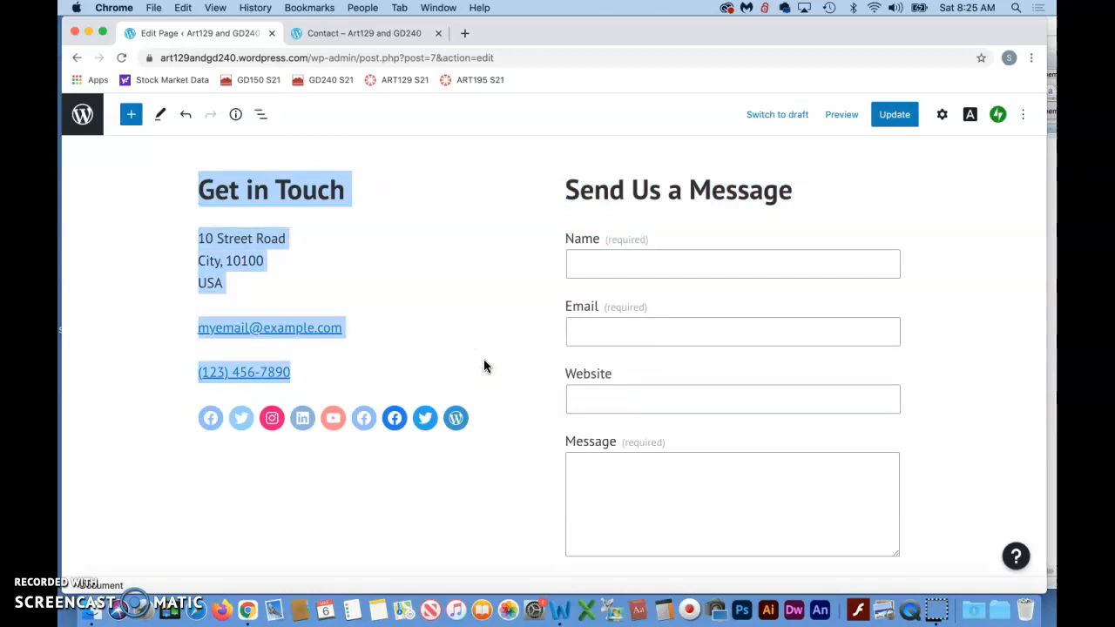
click(453, 374)
scroll(453, 376, up, 2)
scroll(435, 369, up, 2)
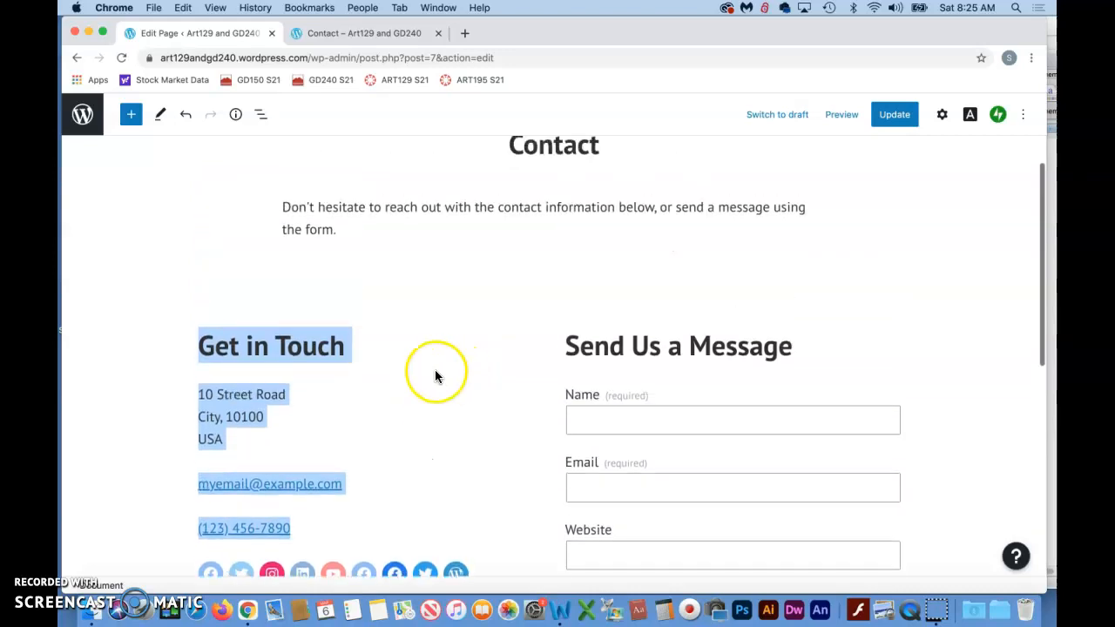
- Clear the text of the Get in Touch heading on the Contact page
click(305, 342)
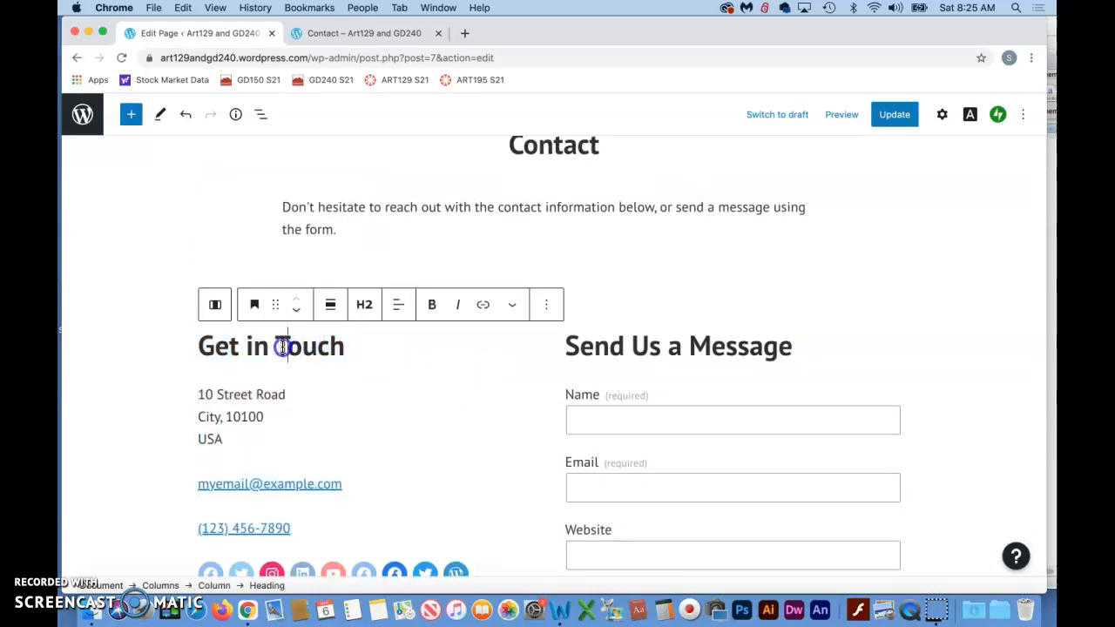
triple_click(283, 346)
key(BackSpace)
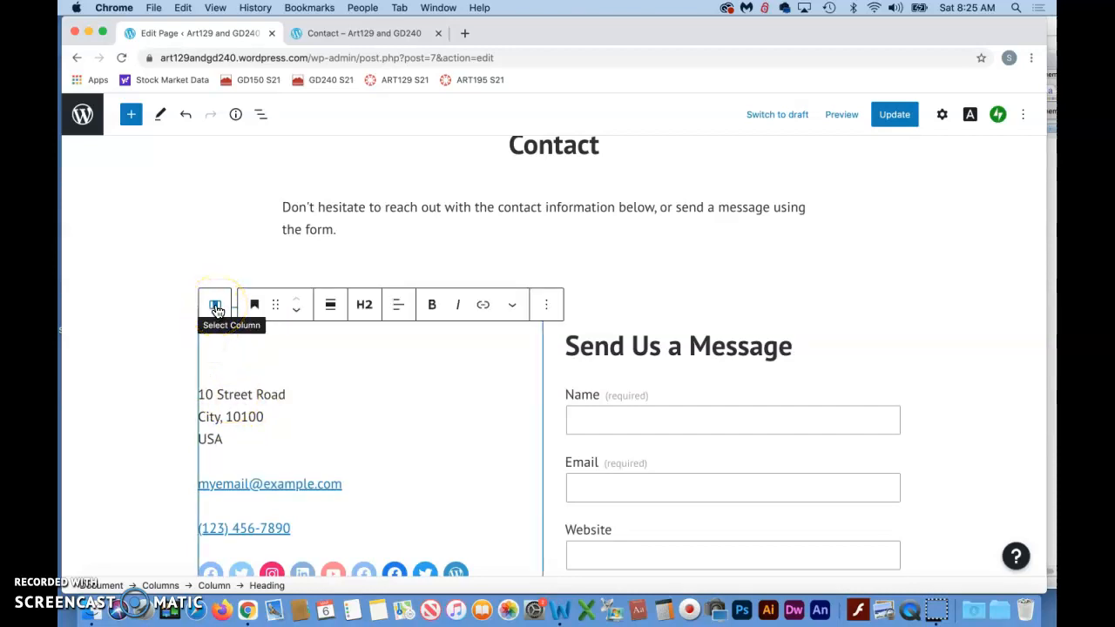
click(215, 307)
scroll(218, 312, up, 5)
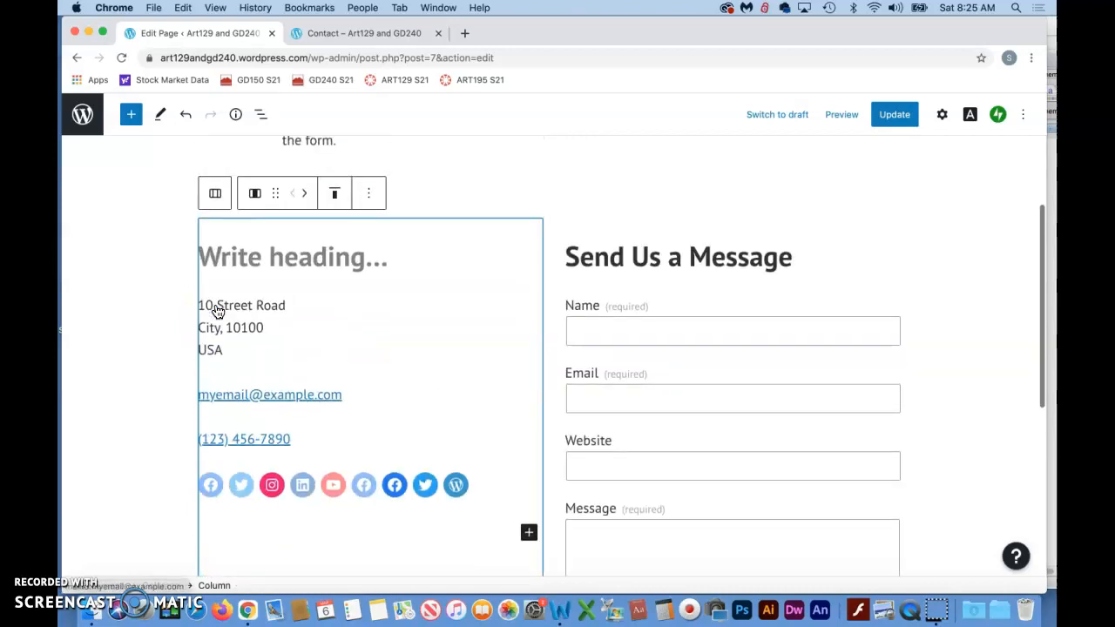
click(300, 336)
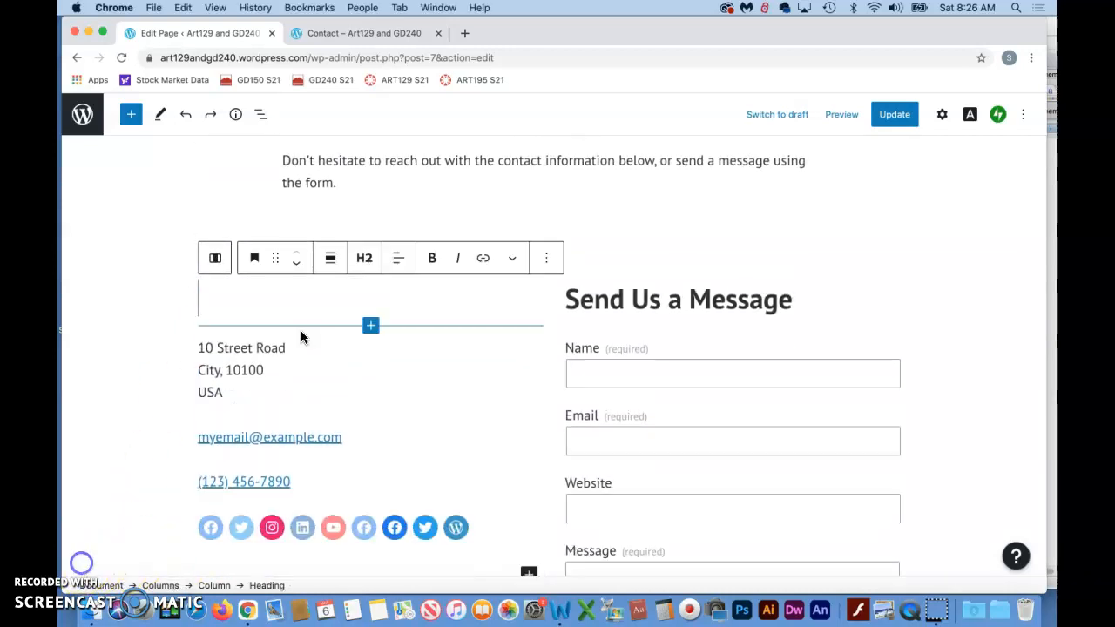
click(293, 401)
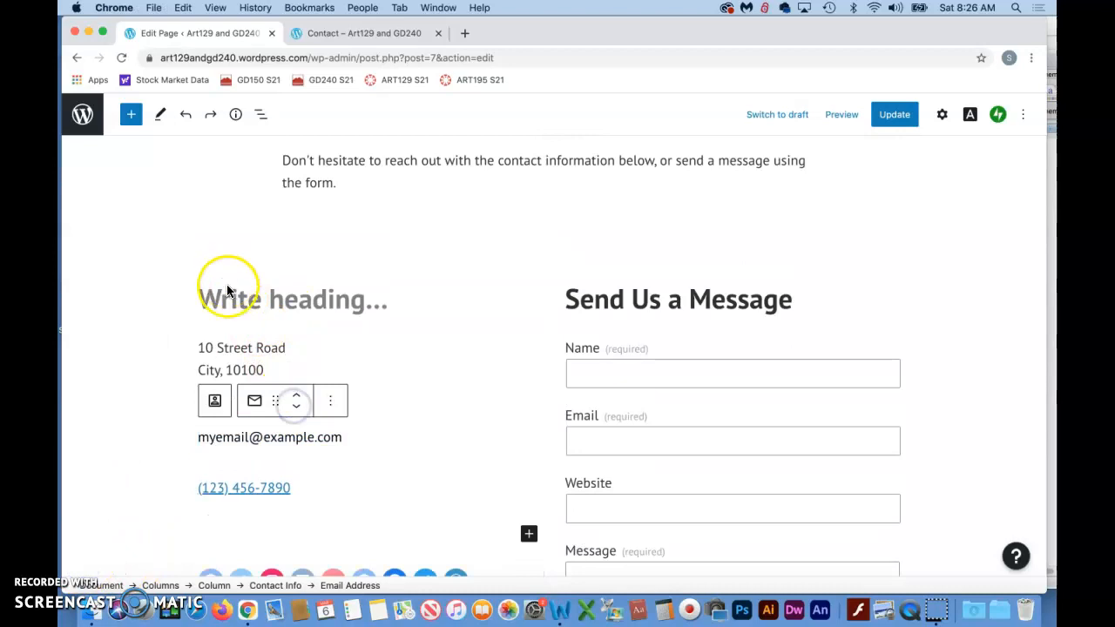
click(272, 304)
click(280, 410)
click(256, 340)
click(406, 323)
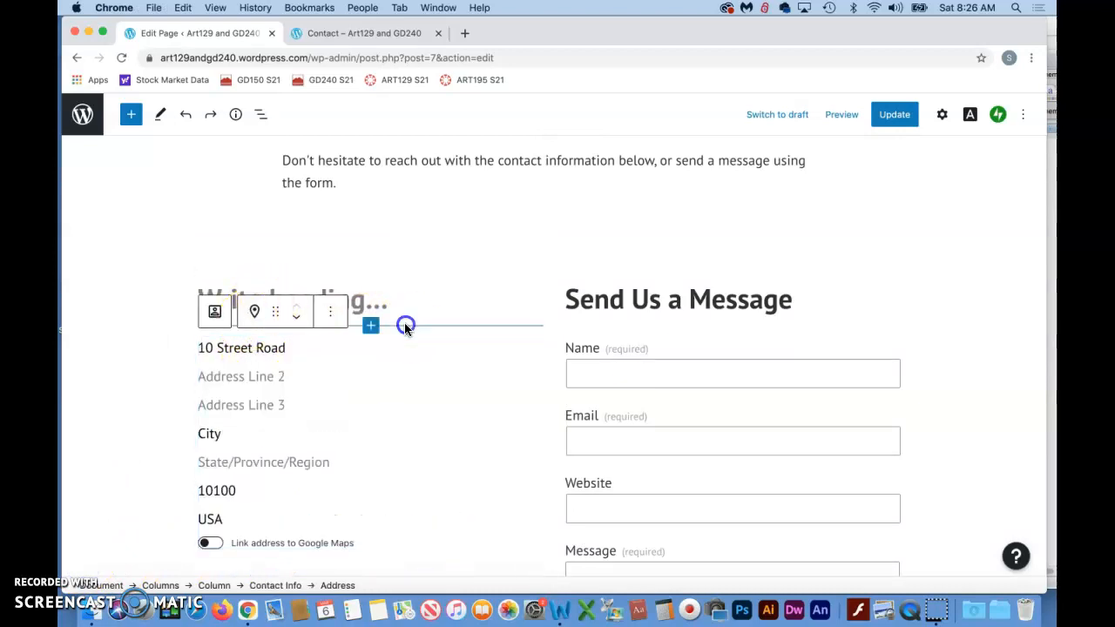
- Delete the entire column holding the empty heading, address, e-mail, phone number and social icons from the Contact page
click(438, 304)
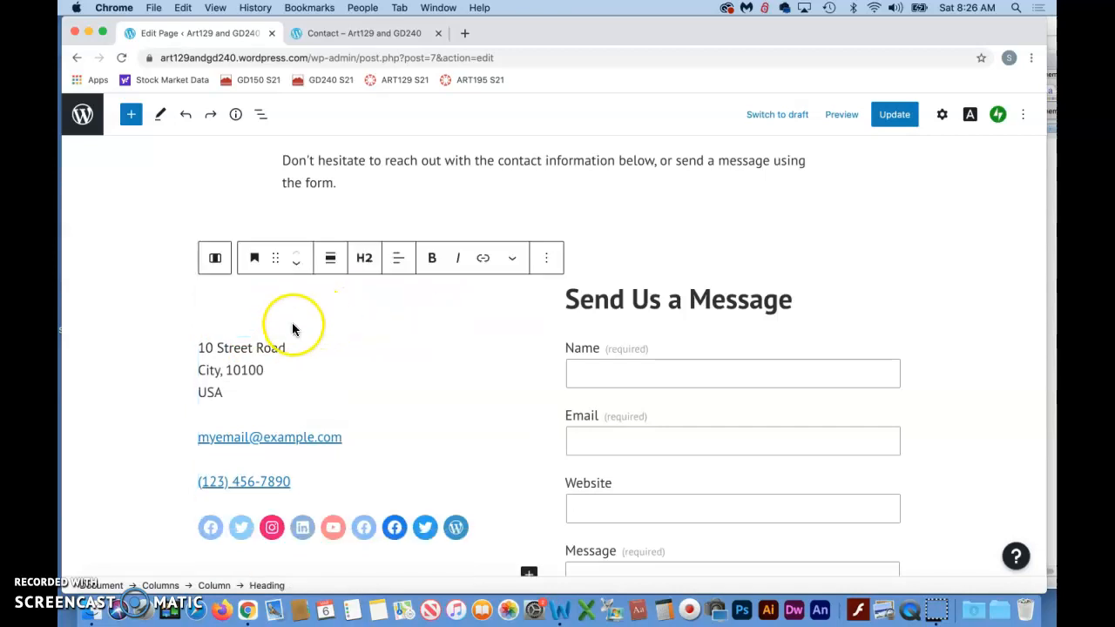
click(215, 262)
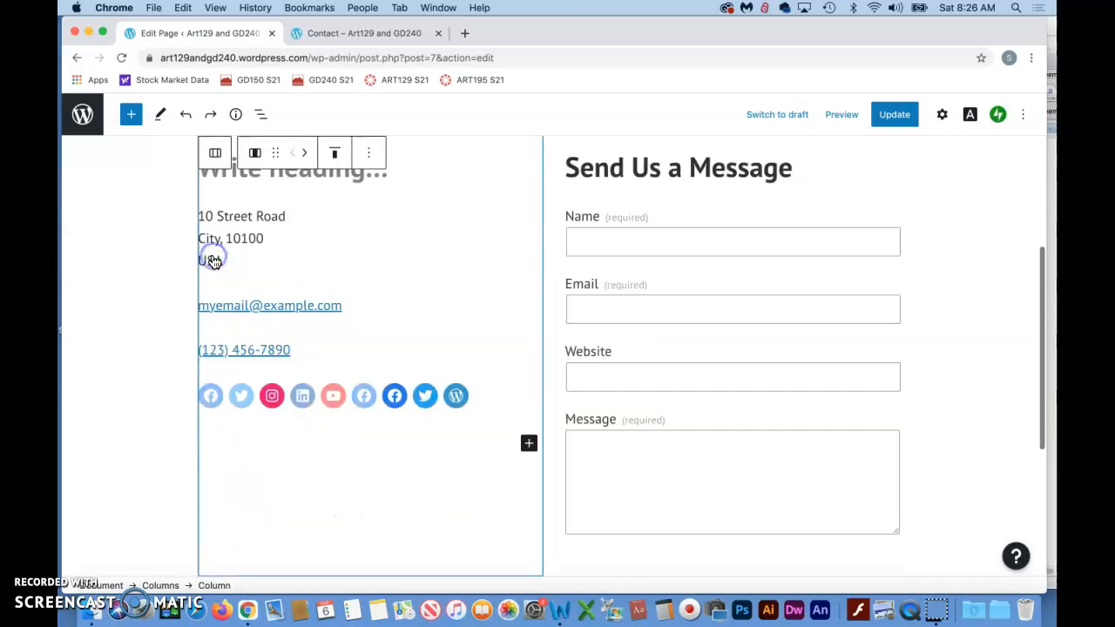
key(BackSpace)
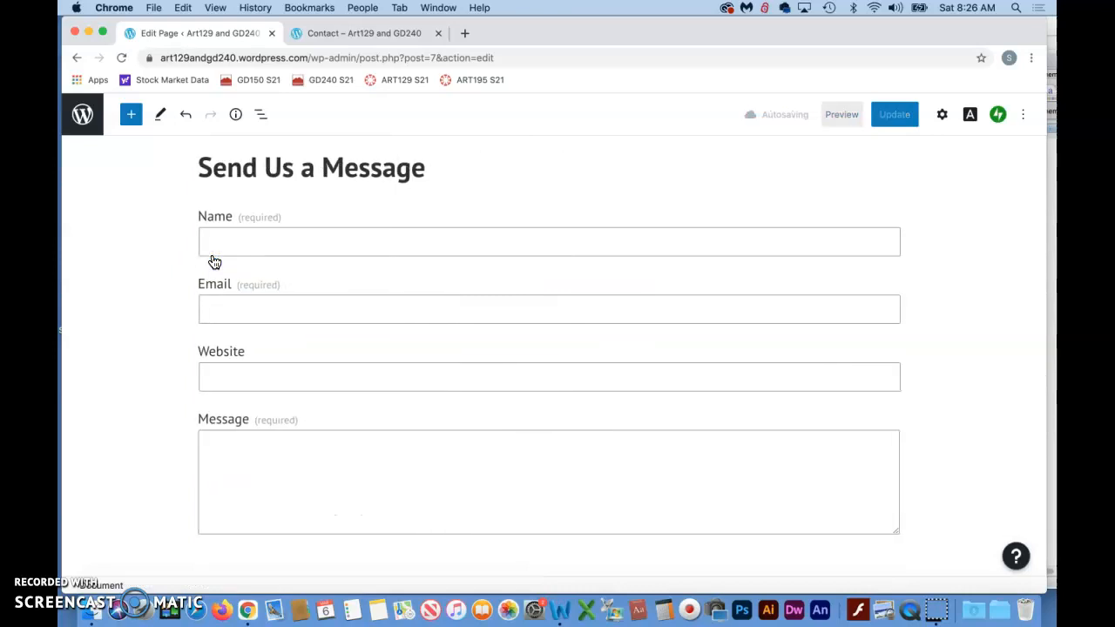
scroll(317, 295, up, 5)
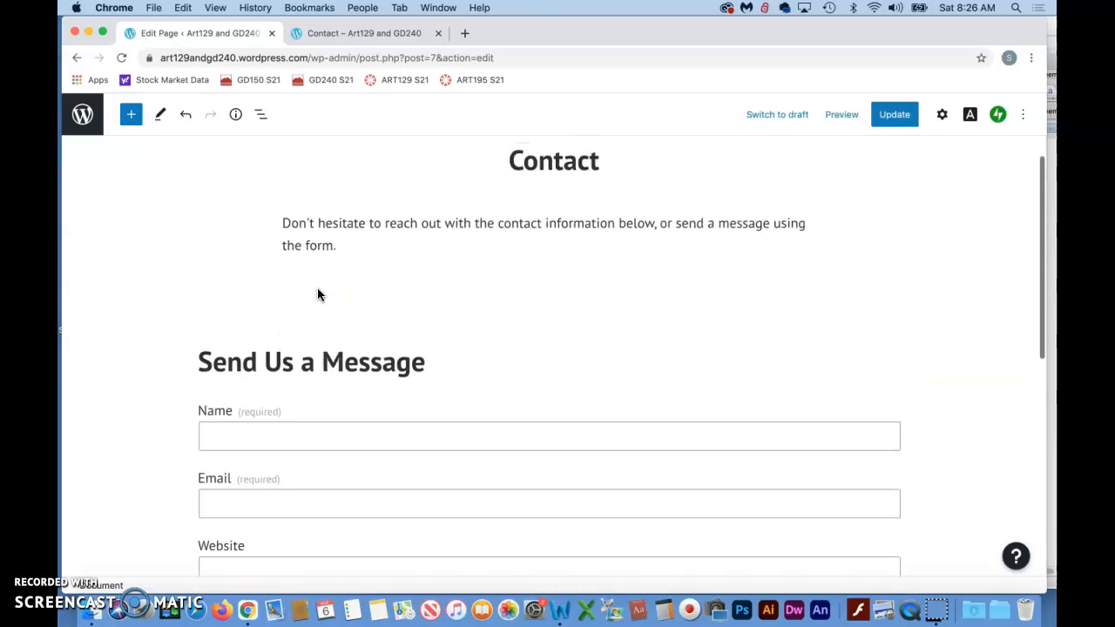
- Change the page title to "Contact Me" and update the page
click(512, 192)
click(597, 195)
text(Me)
click(376, 194)
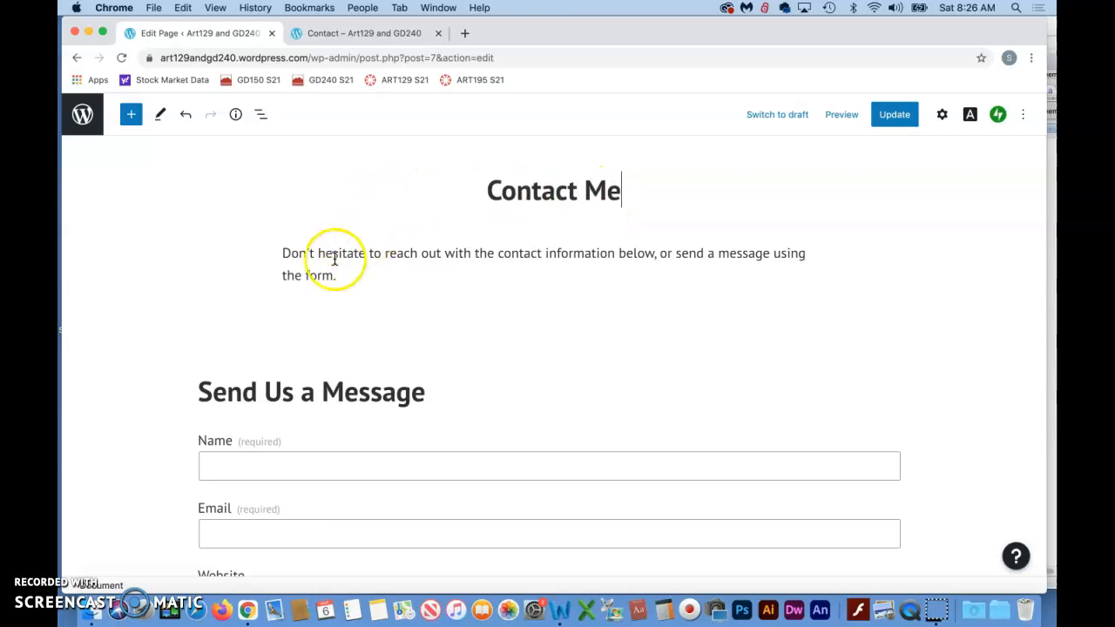
drag(282, 253, 382, 282)
scroll(396, 341, down, 5)
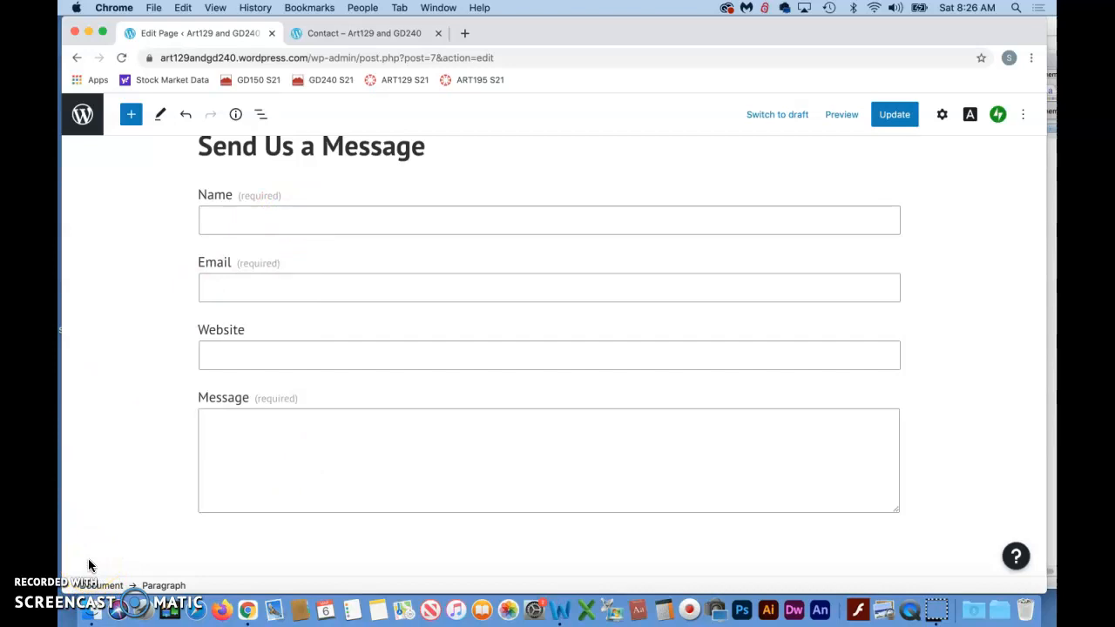
click(895, 117)
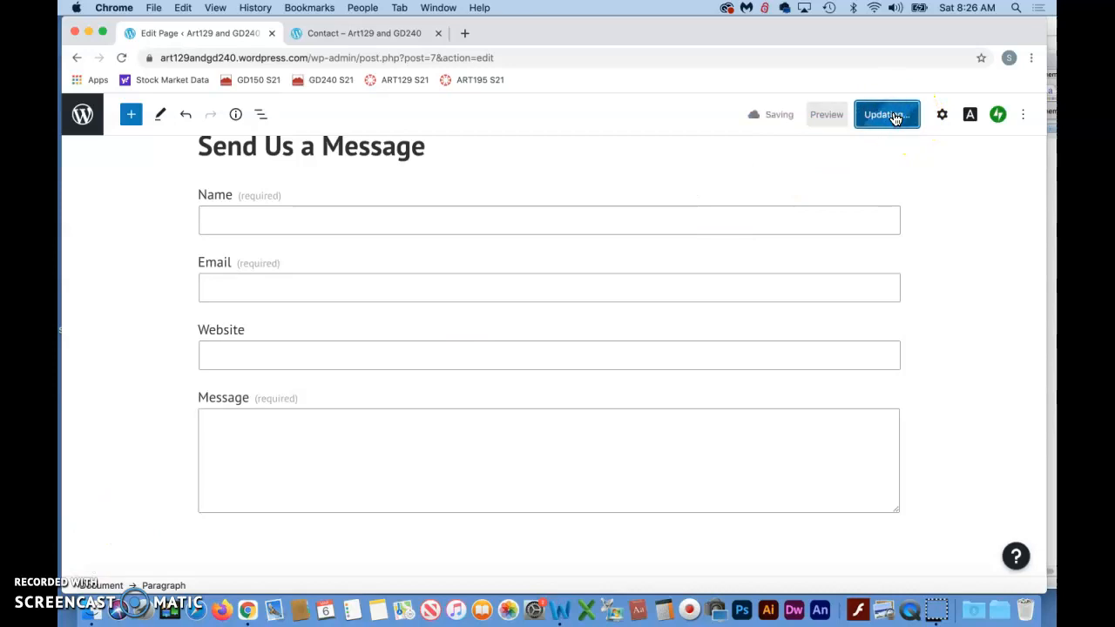
- Reload the live Contact page in the other tab to check the updated title and layout
click(359, 33)
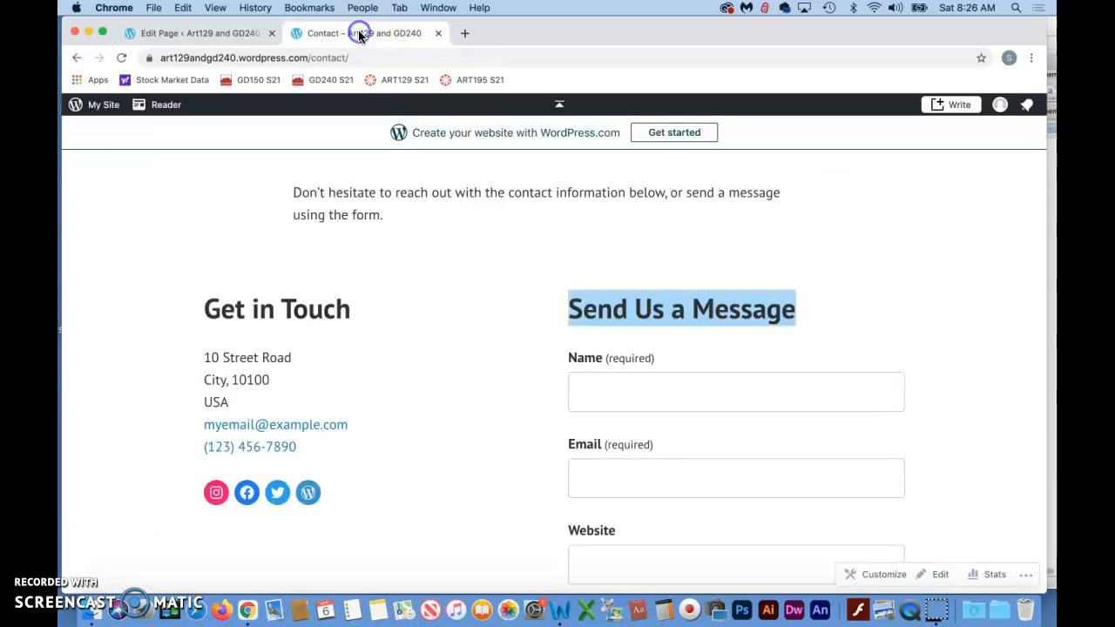
click(122, 58)
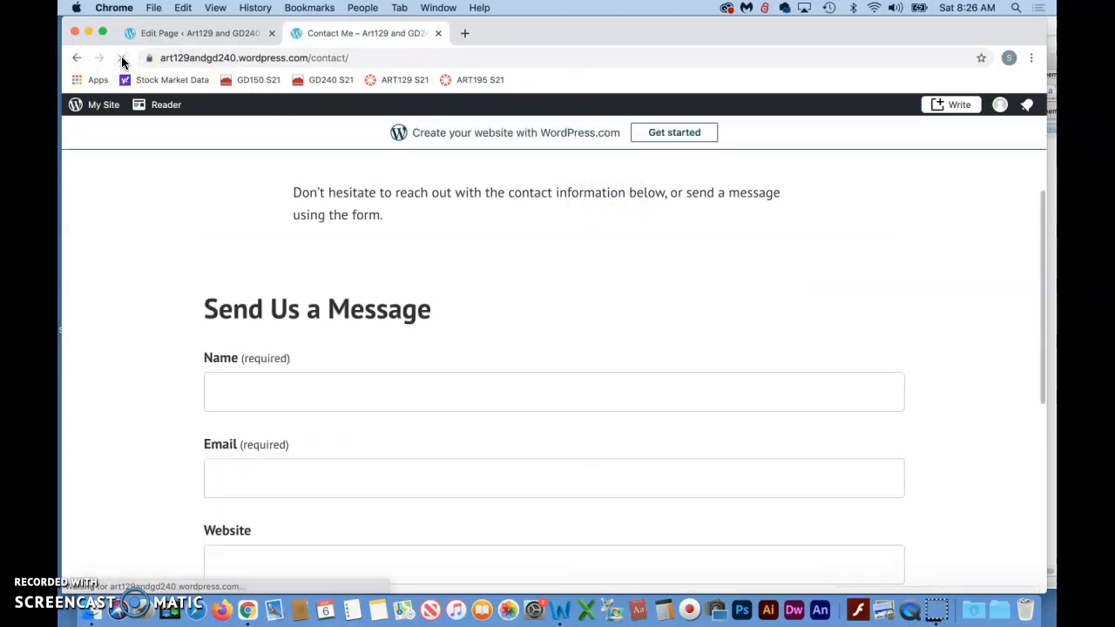
click(581, 353)
click(744, 260)
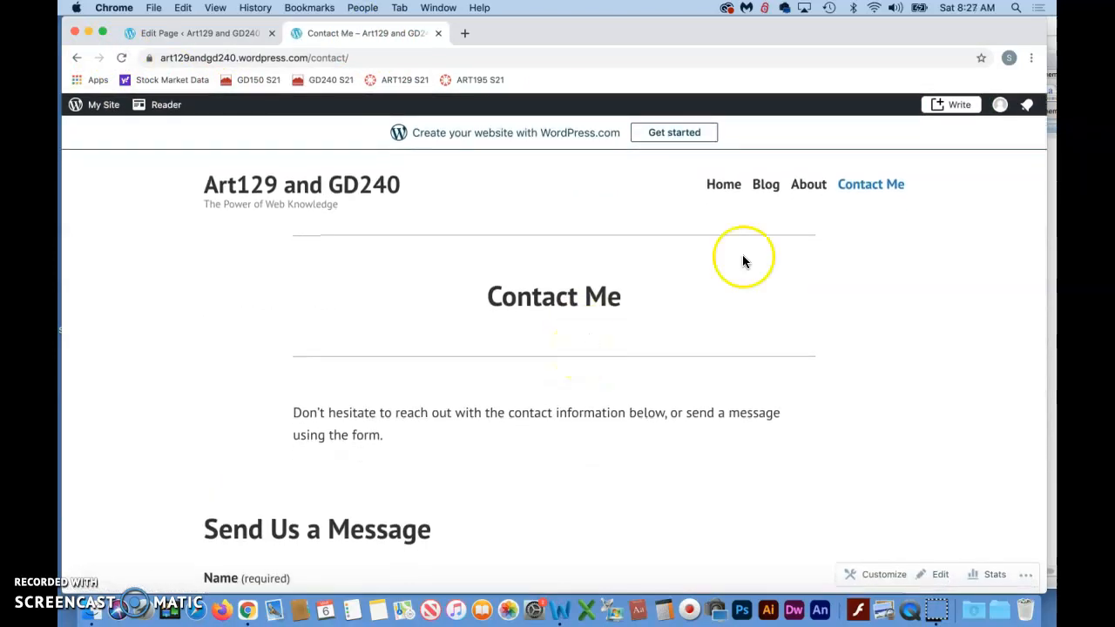
- Visit the live Home page, return to Contact Me through the site navigation, and look over the page
click(723, 184)
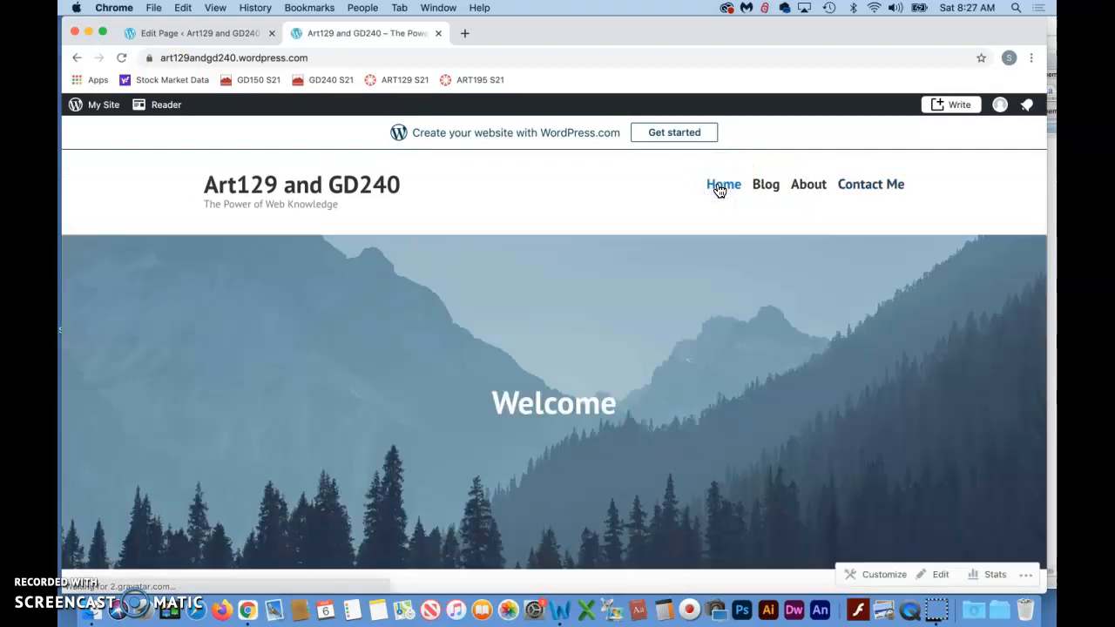
click(878, 190)
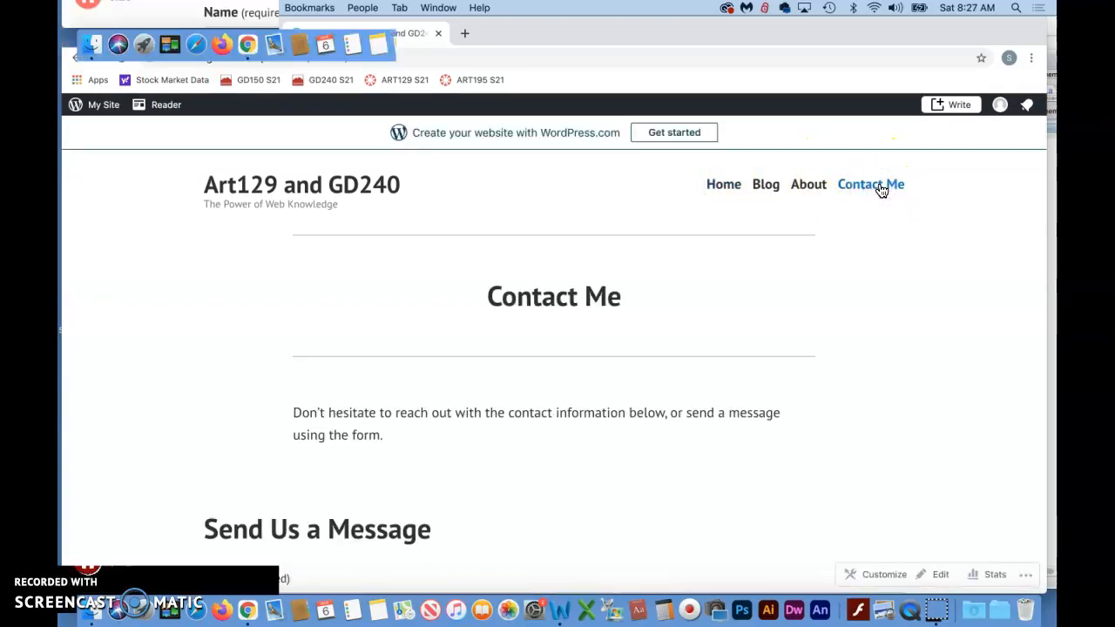
scroll(679, 372, down, 5)
scroll(679, 372, up, 3)
scroll(678, 372, up, 2)
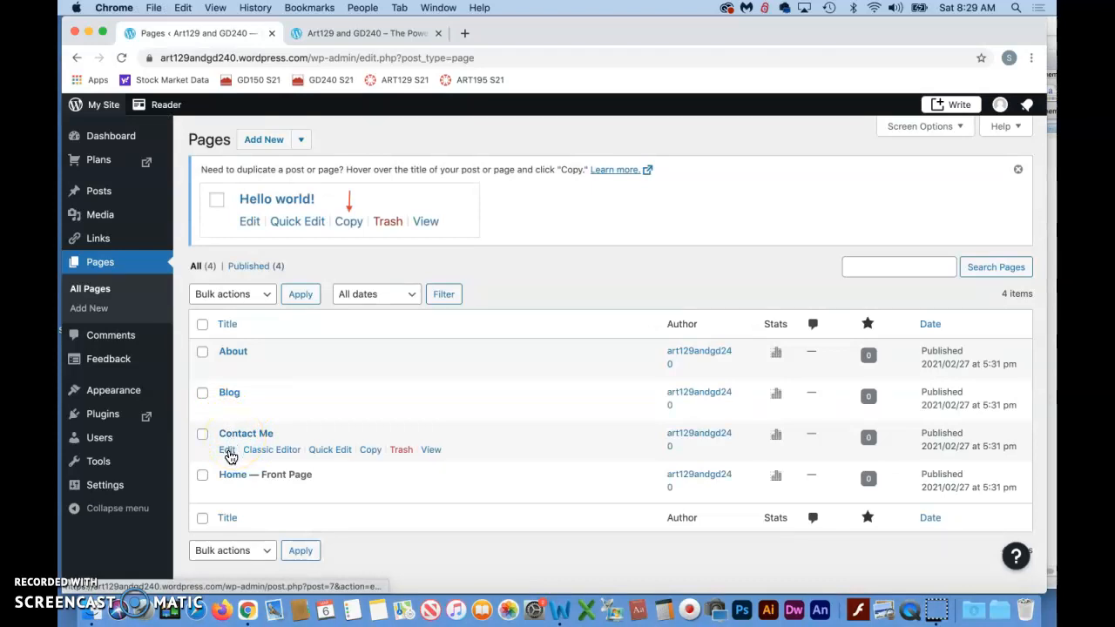
- Move the Contact Me page to the trash from the list of all pages
click(401, 451)
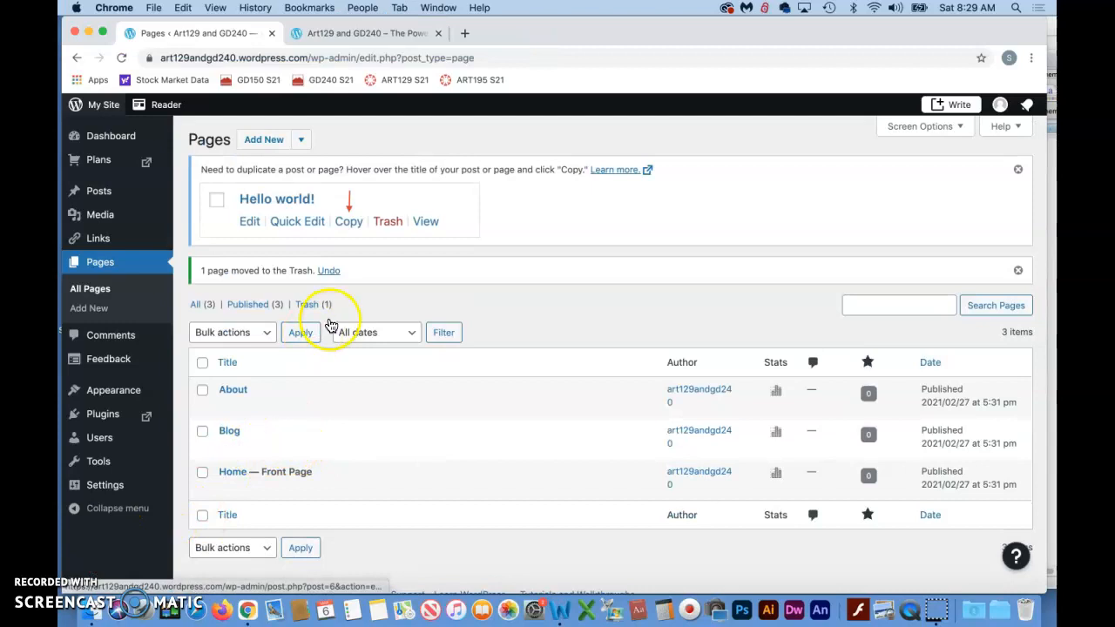
scroll(634, 357, down, 1)
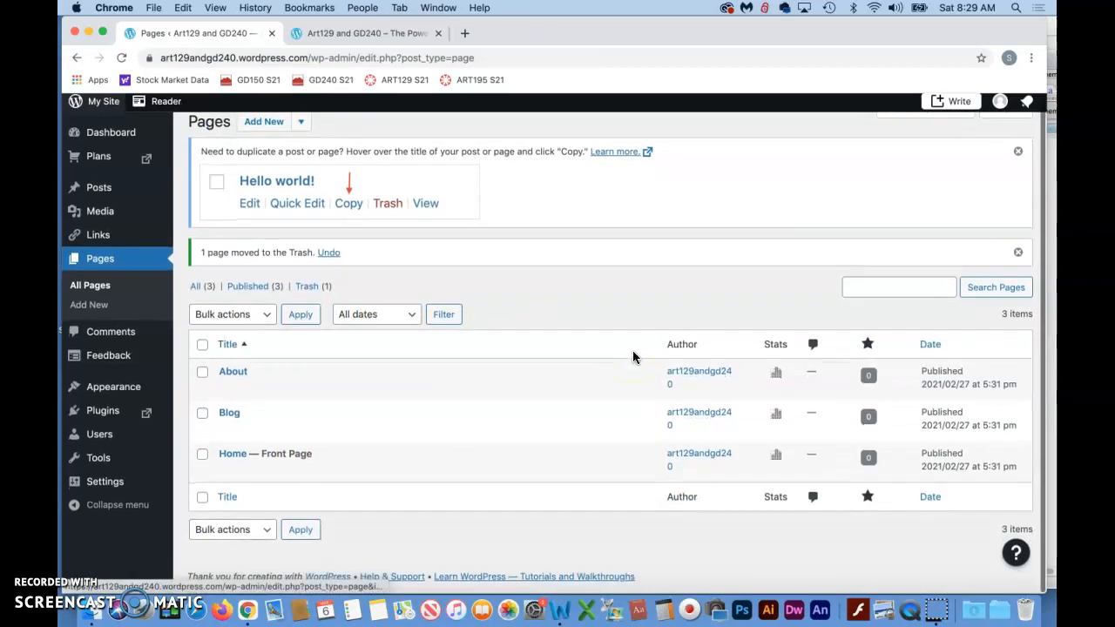
scroll(383, 466, up, 1)
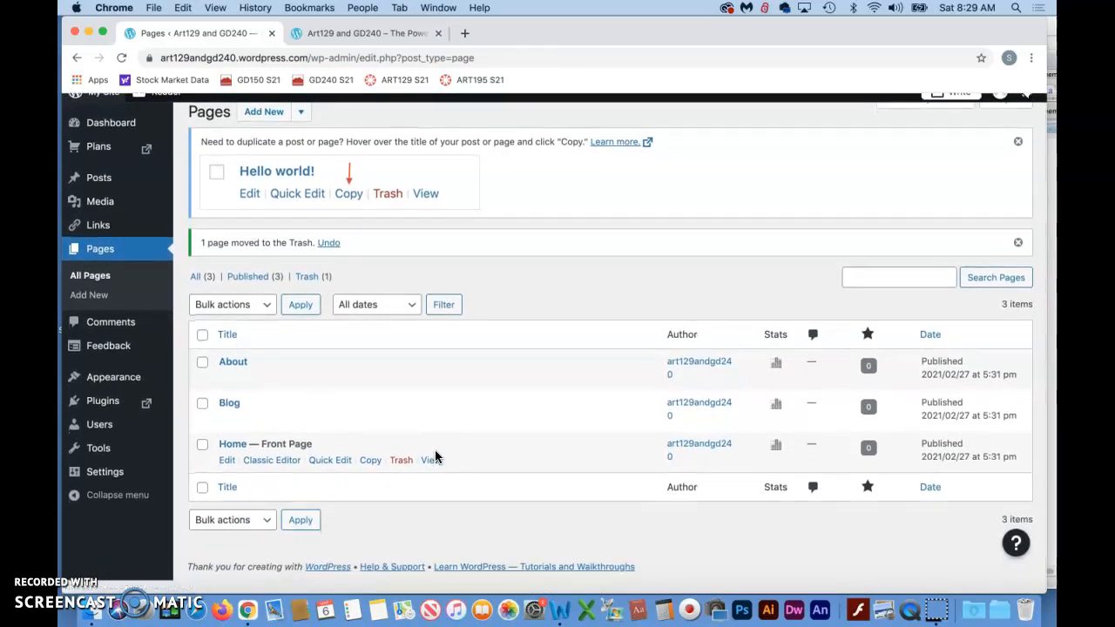
scroll(436, 457, up, 2)
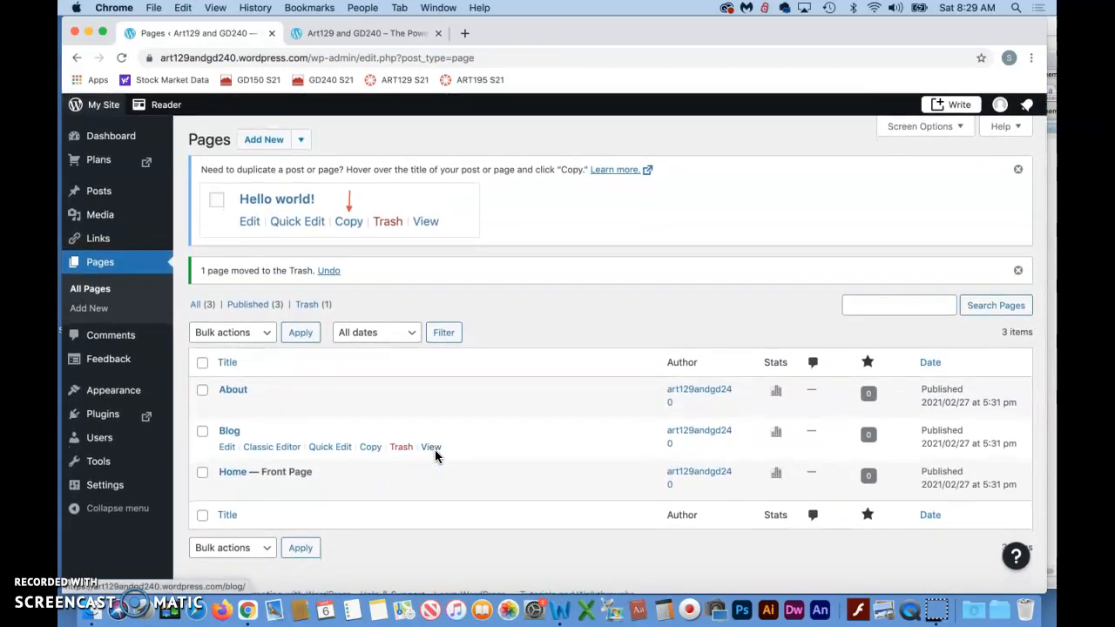
- Reload the live home page in the other tab to check its navigation, and return to the list of pages
click(349, 33)
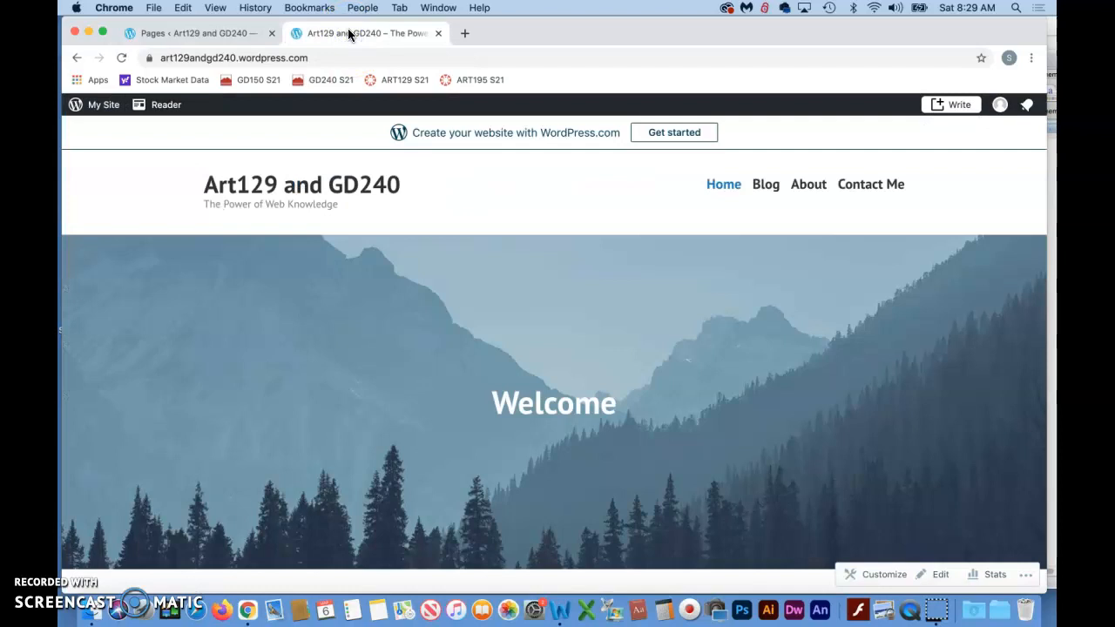
click(121, 58)
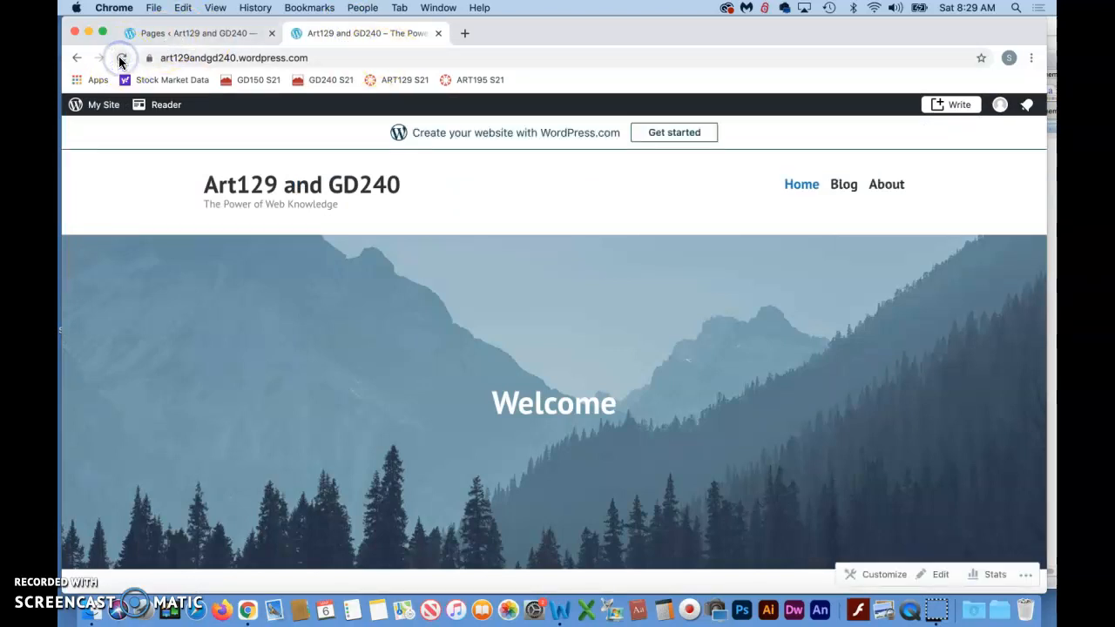
click(190, 35)
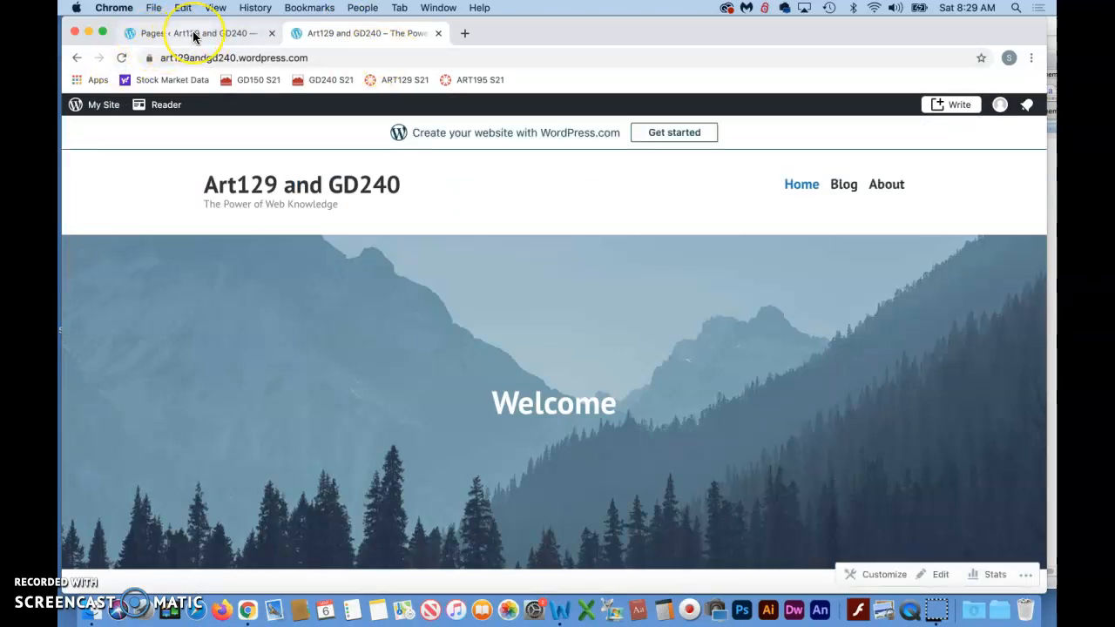
click(193, 35)
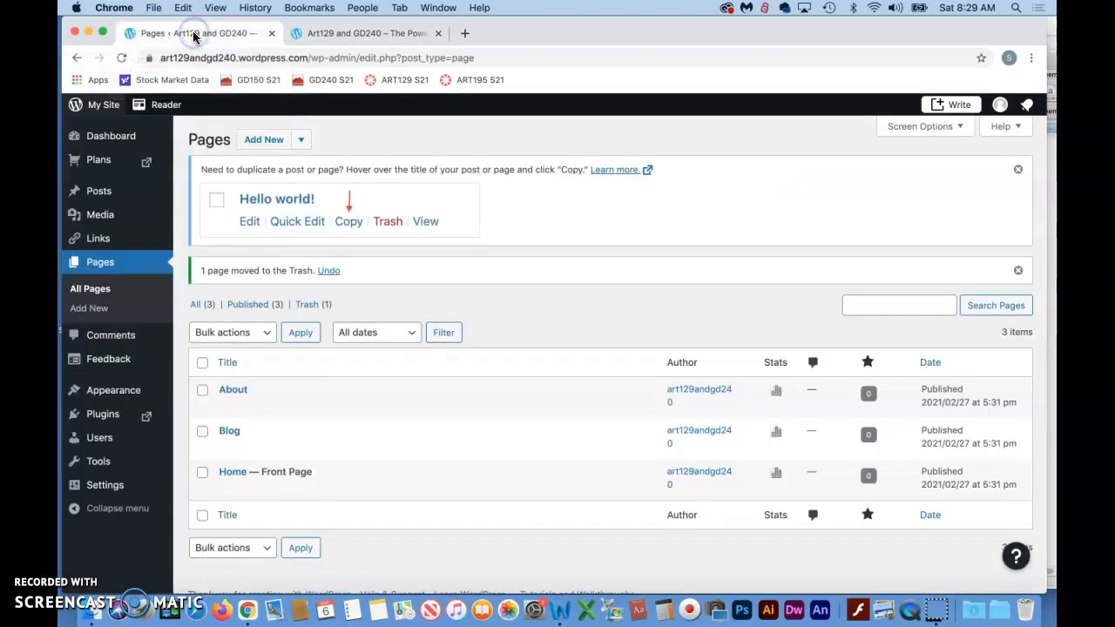
scroll(358, 429, down, 1)
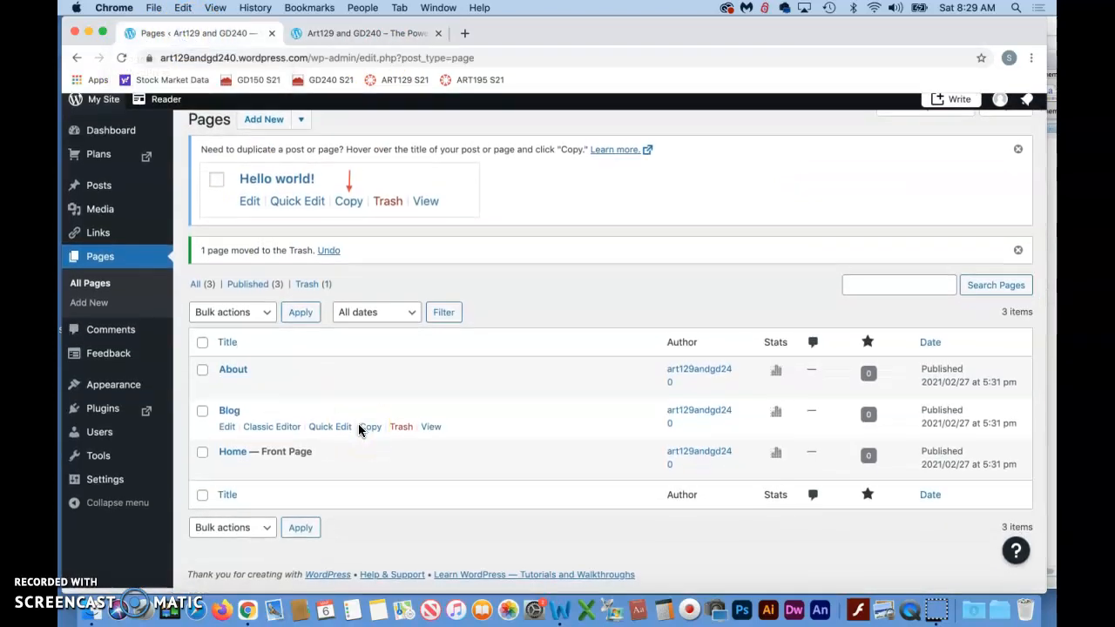
scroll(358, 429, up, 2)
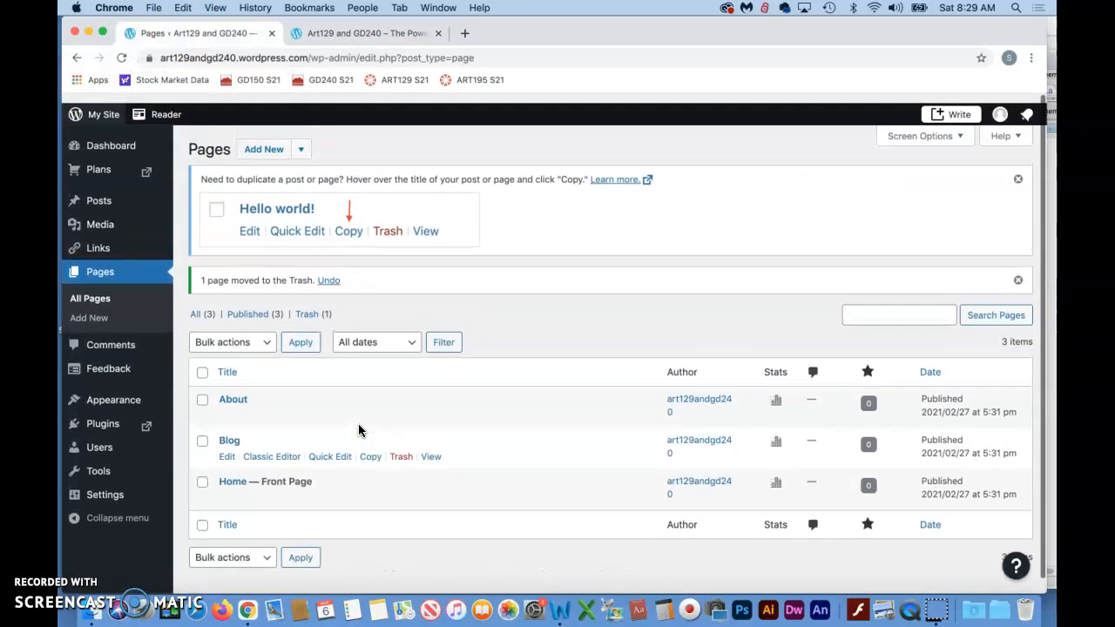
scroll(358, 429, down, 2)
scroll(358, 429, up, 2)
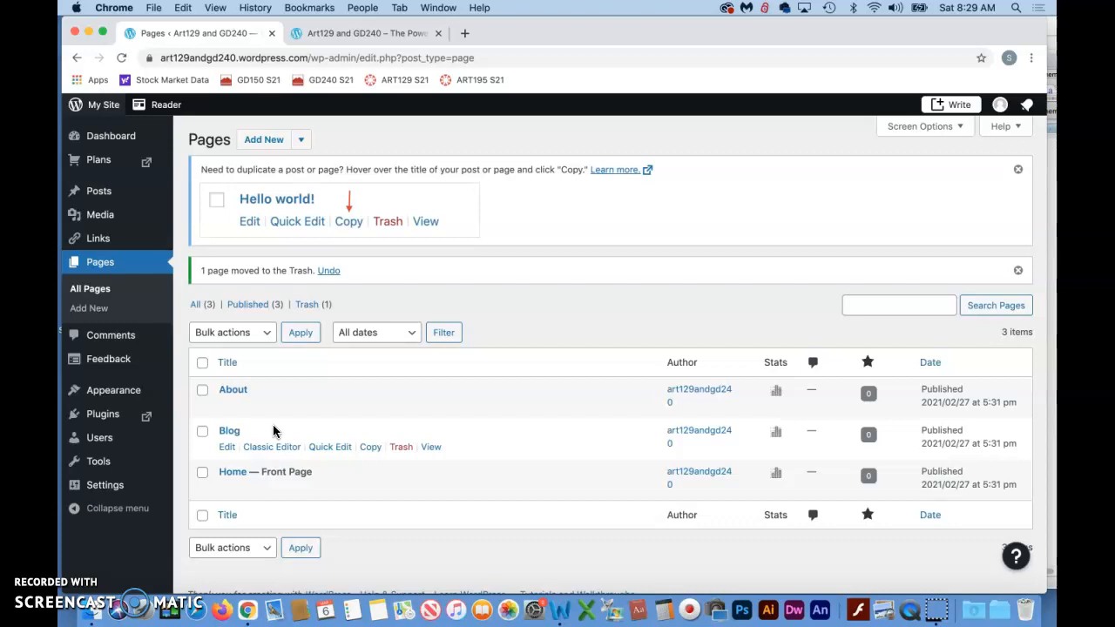
click(357, 388)
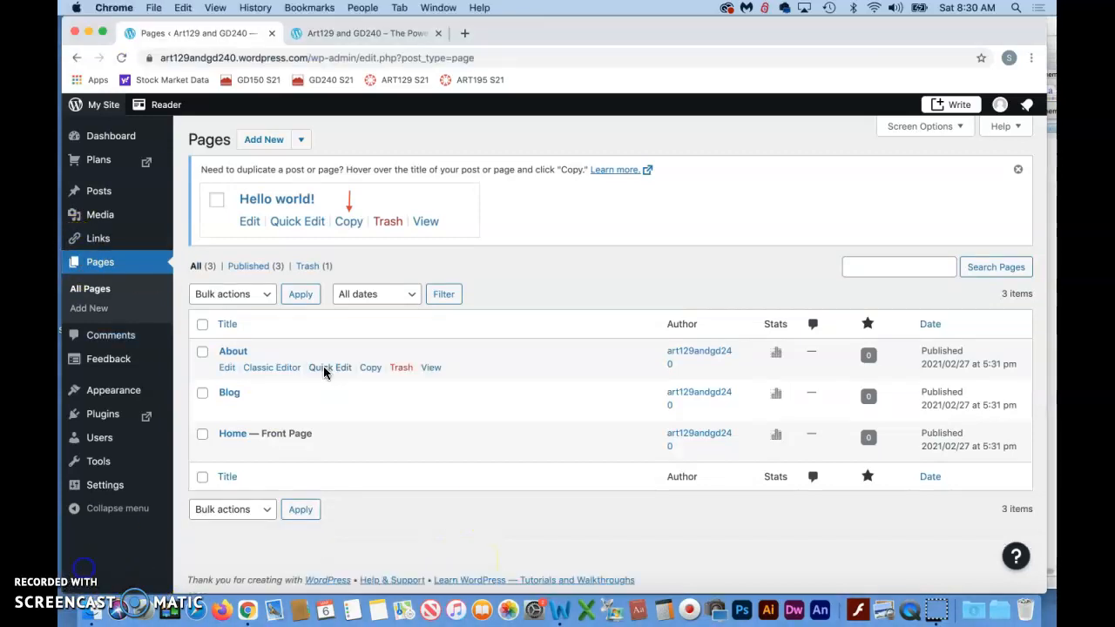
- Add a new page, preview a few of the About layouts, and choose the Blank layout
click(345, 253)
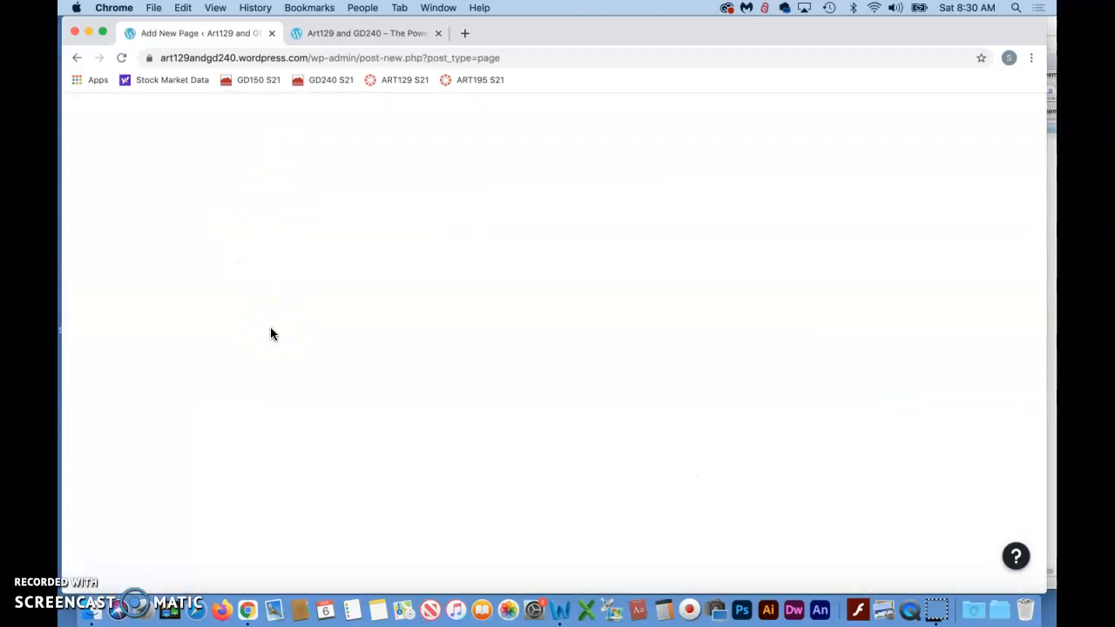
click(265, 335)
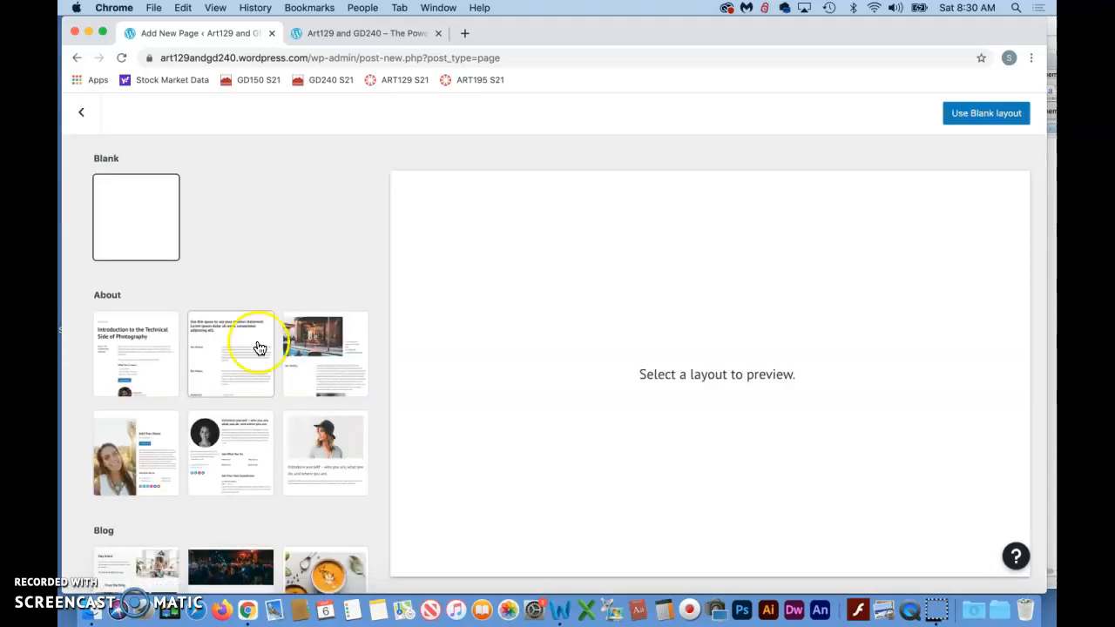
scroll(255, 383, down, 3)
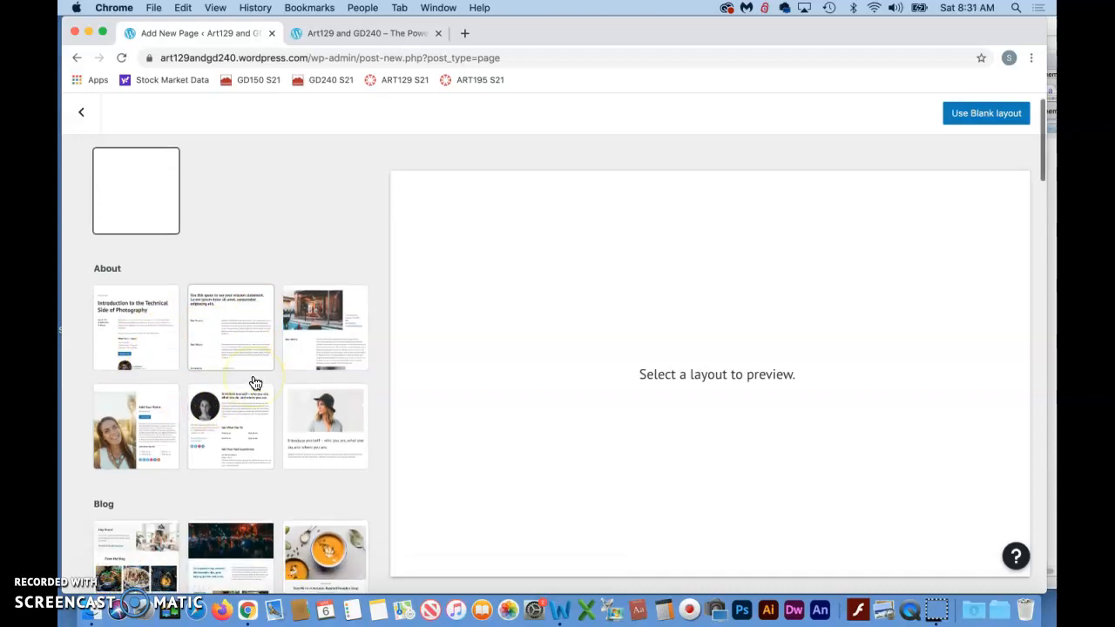
scroll(255, 384, up, 3)
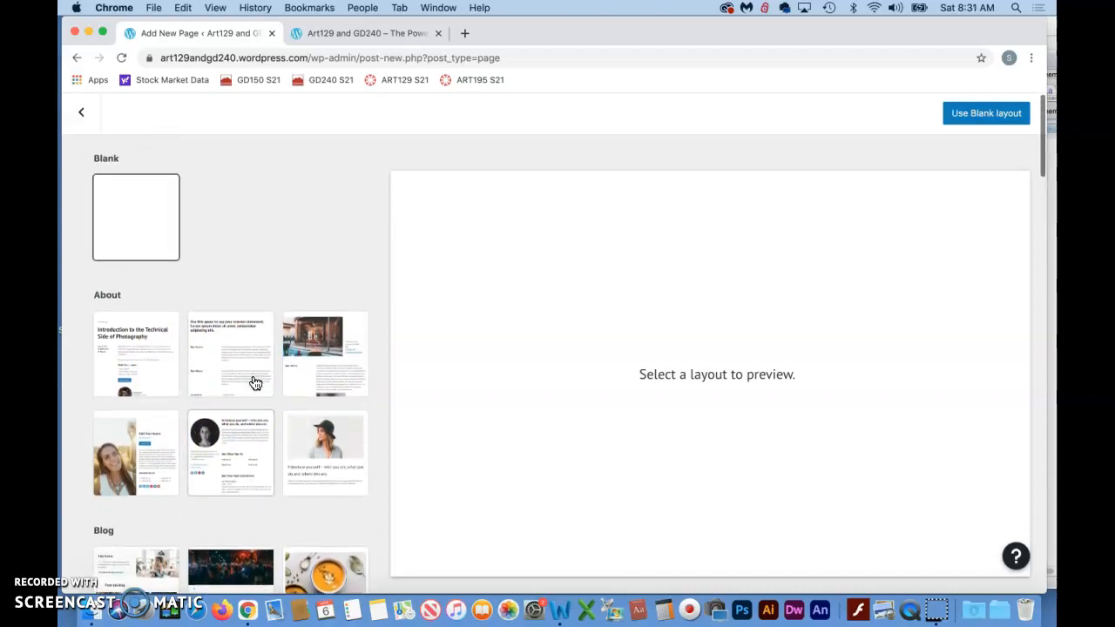
click(233, 361)
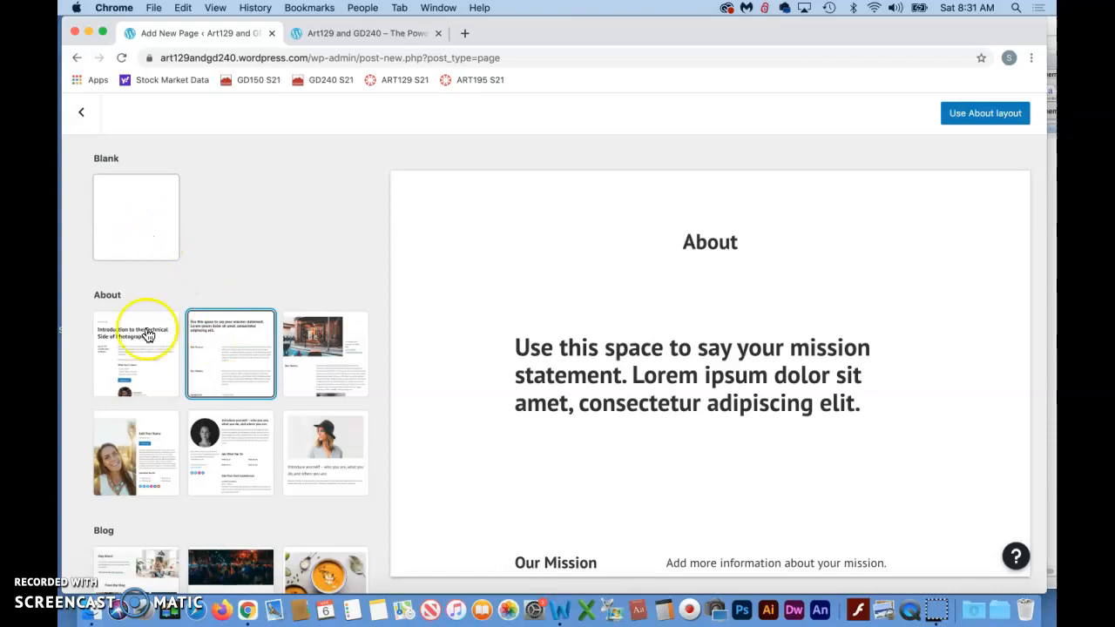
click(142, 374)
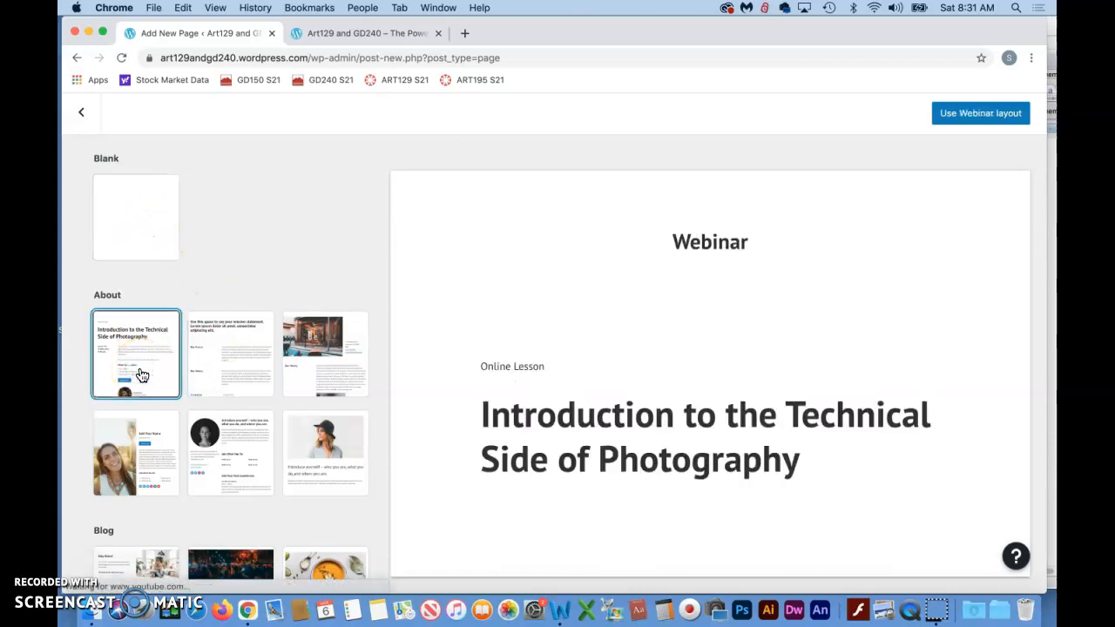
click(309, 460)
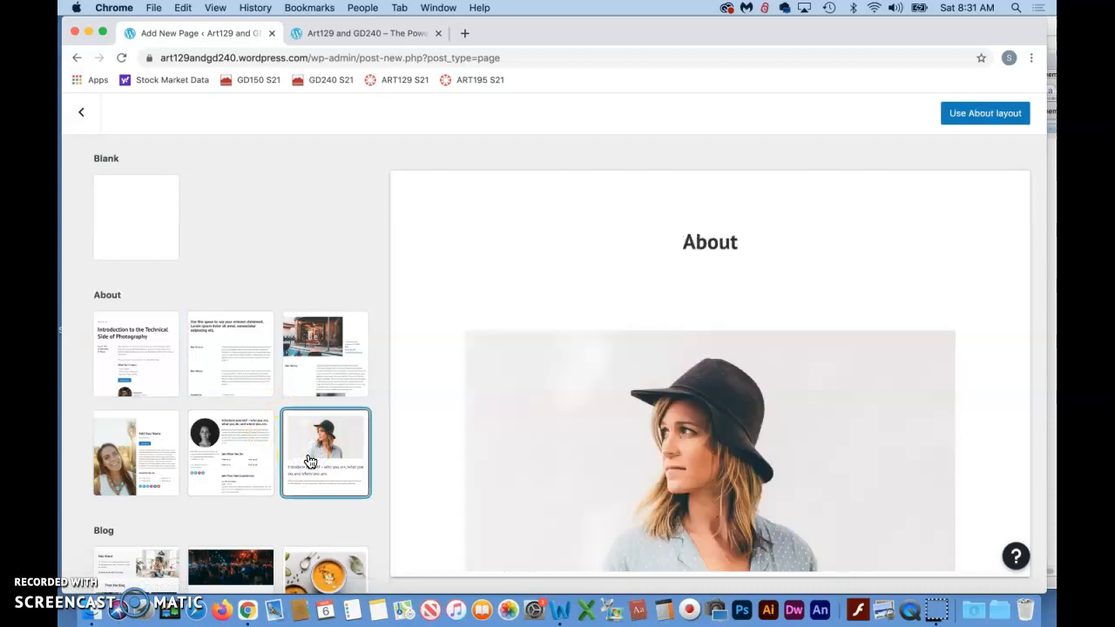
click(135, 229)
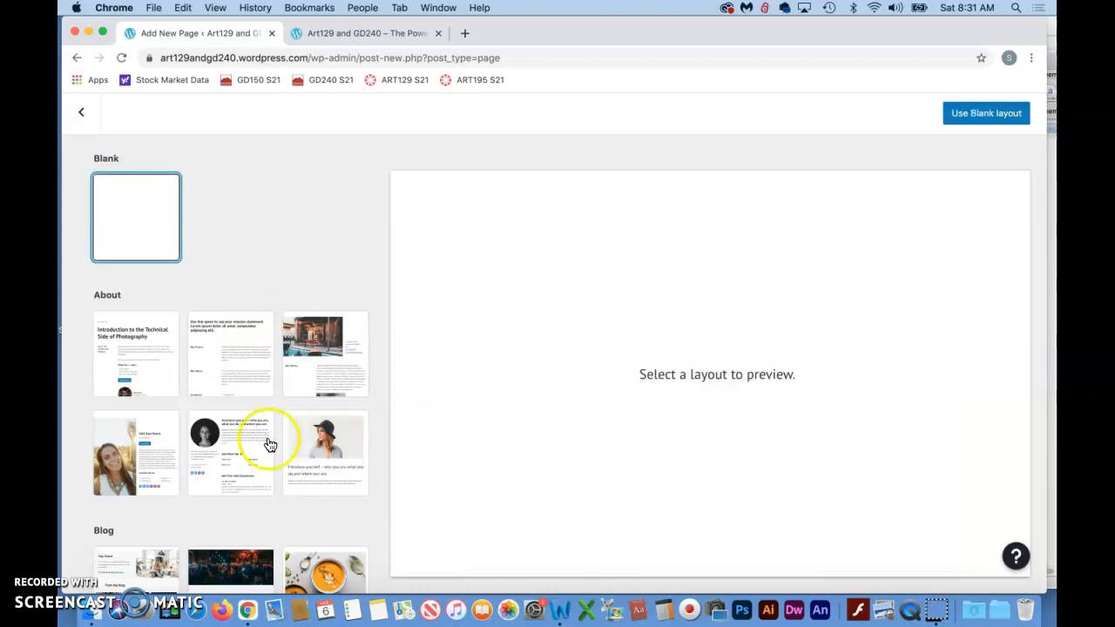
click(82, 560)
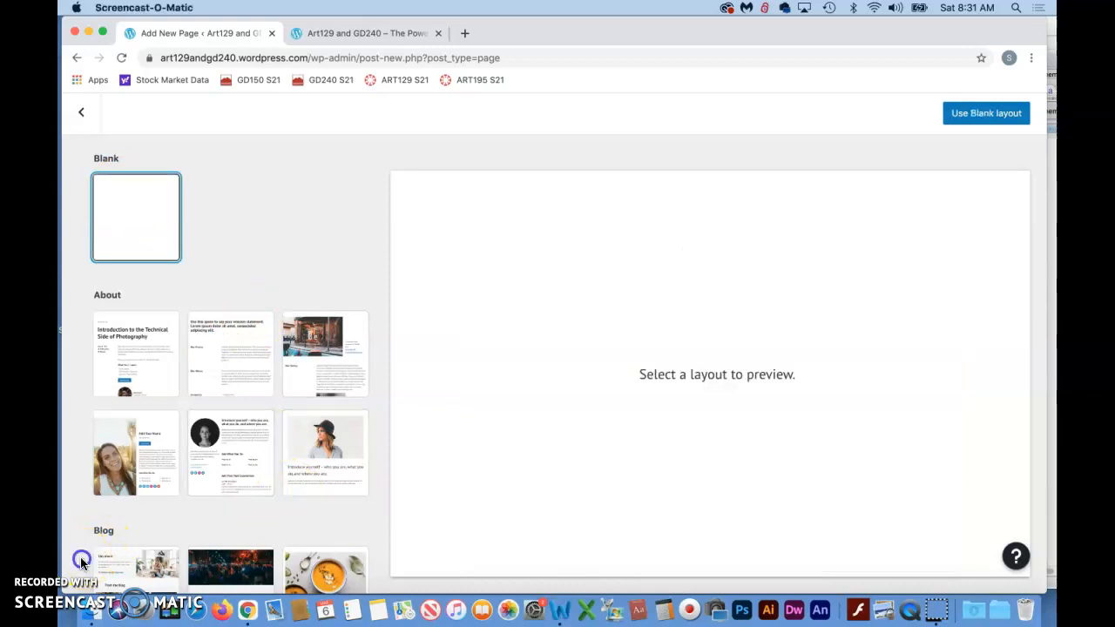
click(978, 117)
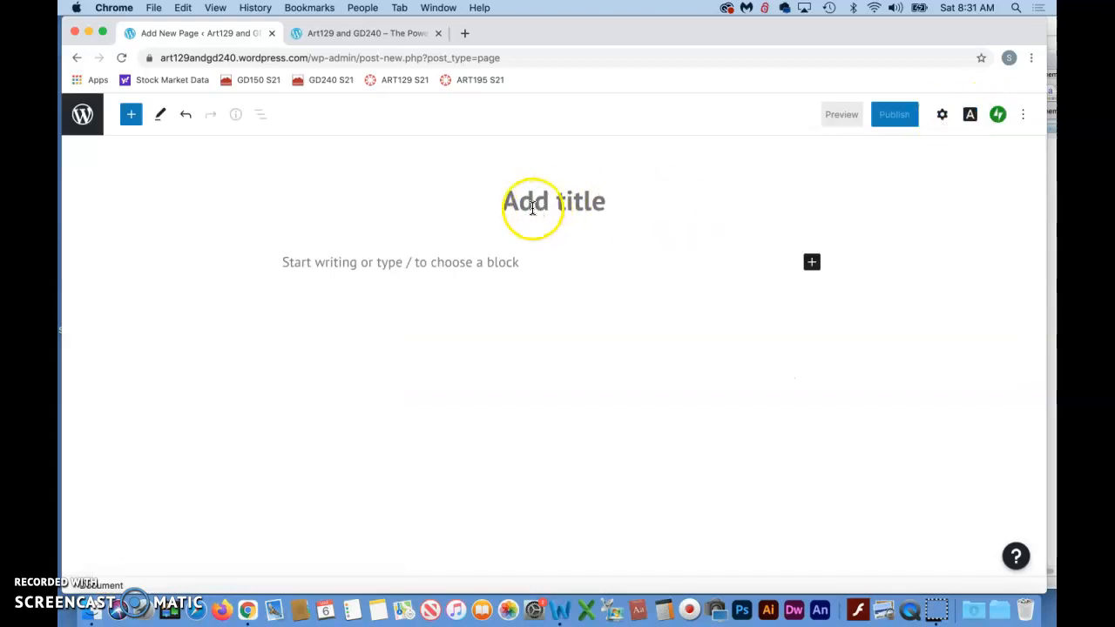
- Title the new page "Contact" and enter the paragraph "Please contact me using the form below."
click(567, 201)
click(551, 202)
text(Contact)
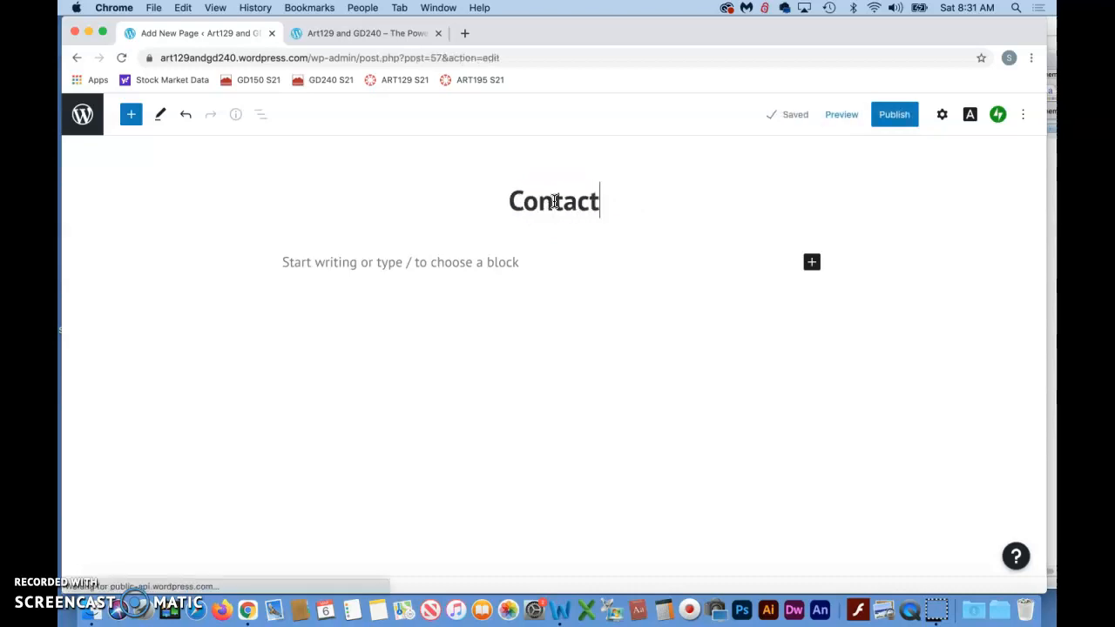
click(287, 262)
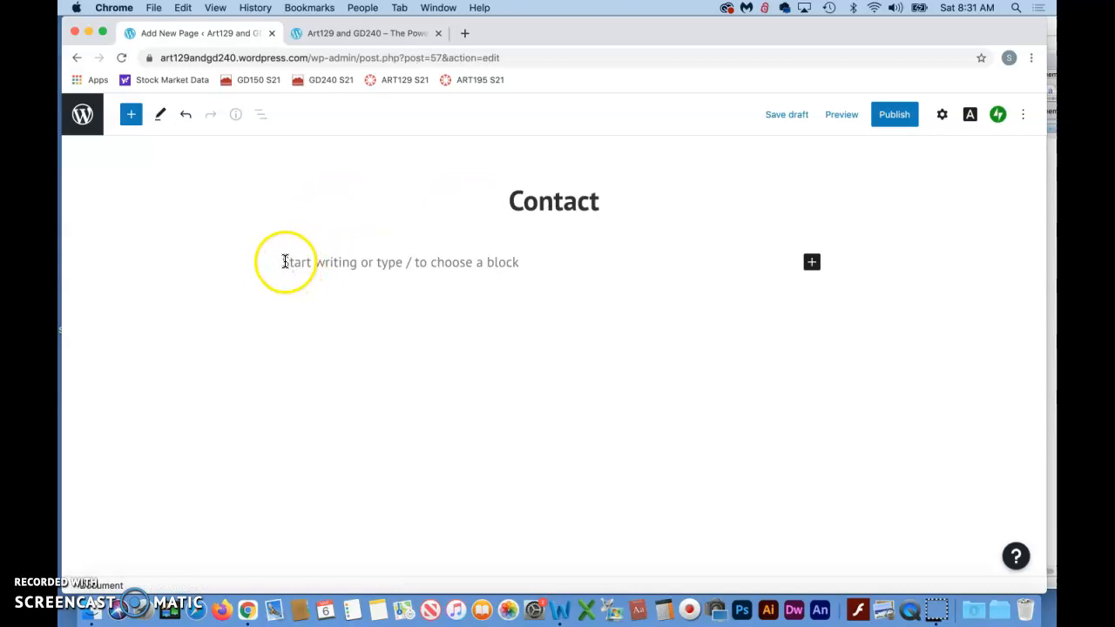
text(Please)
click(92, 565)
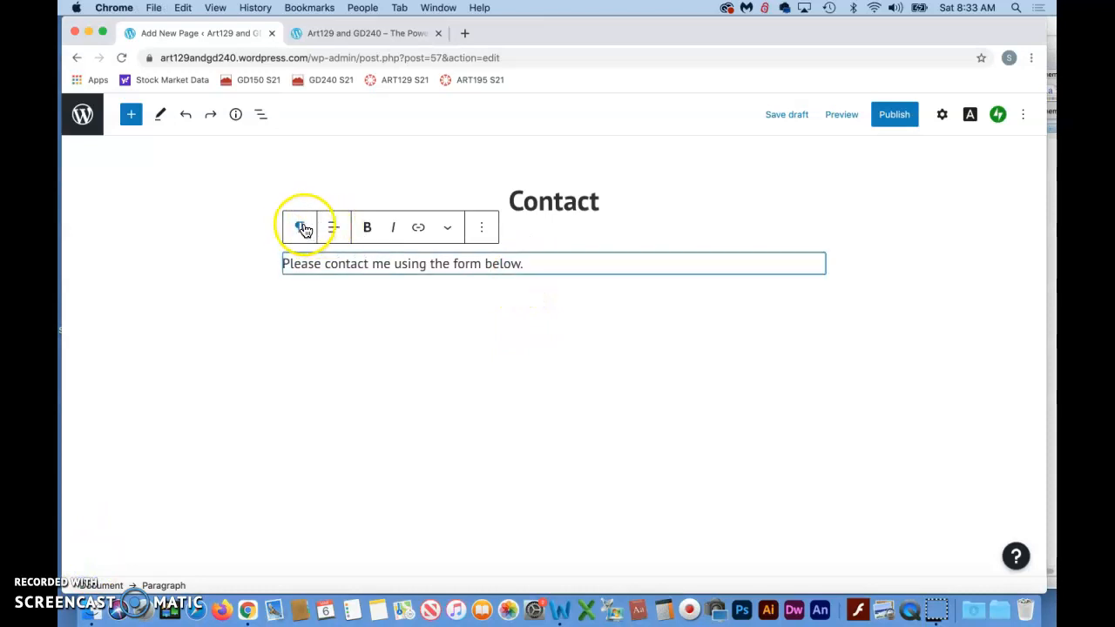
- Look through the paragraph's block-type and text-alignment options without changing them
click(303, 227)
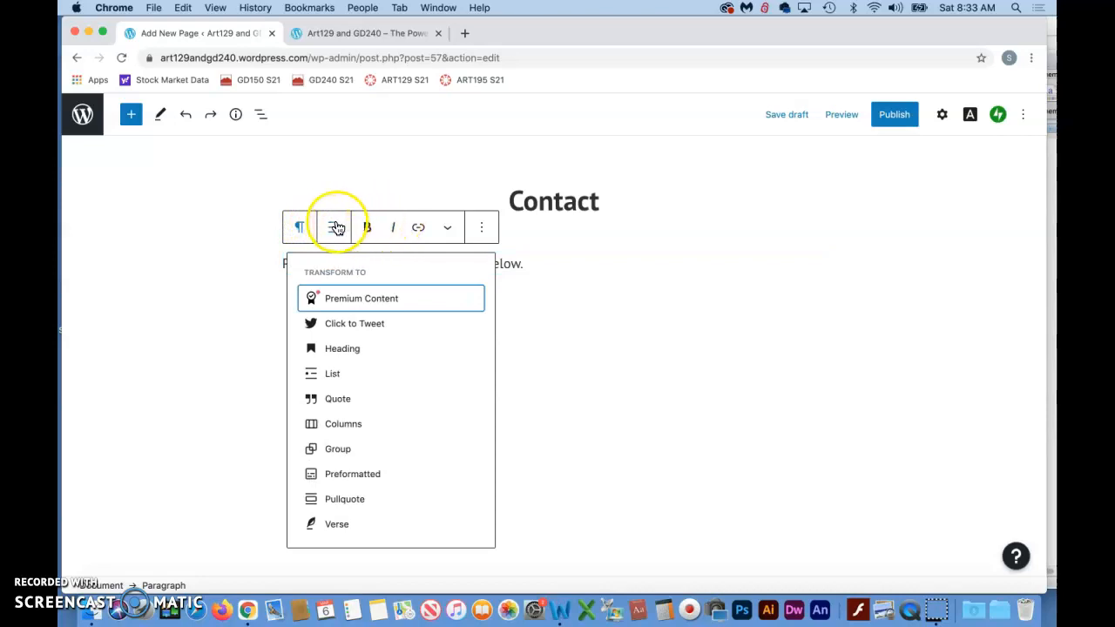
click(336, 227)
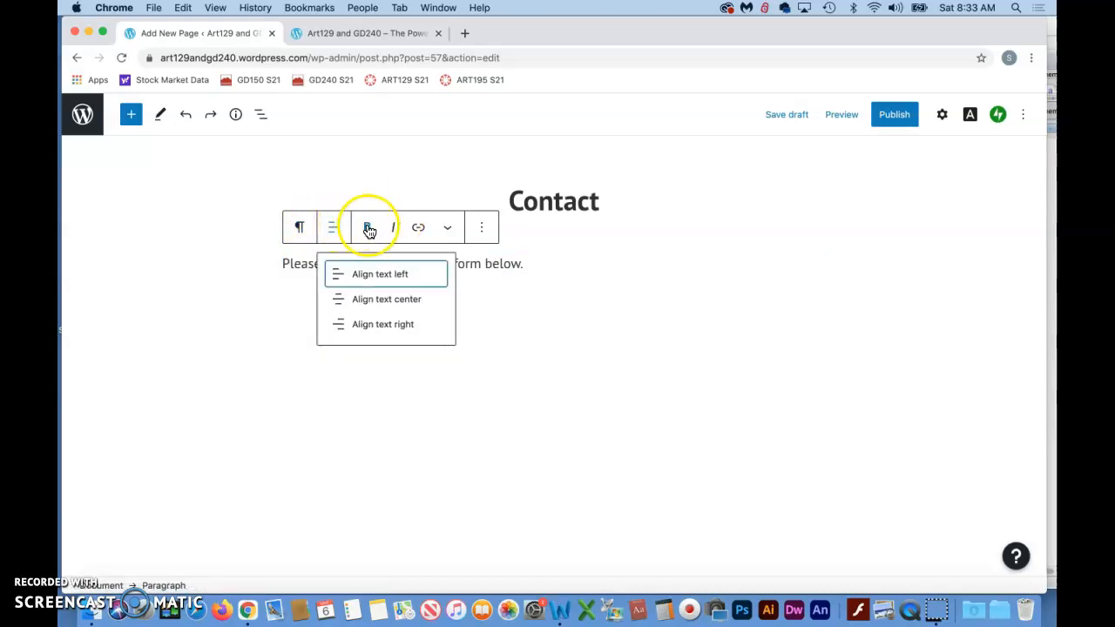
click(540, 265)
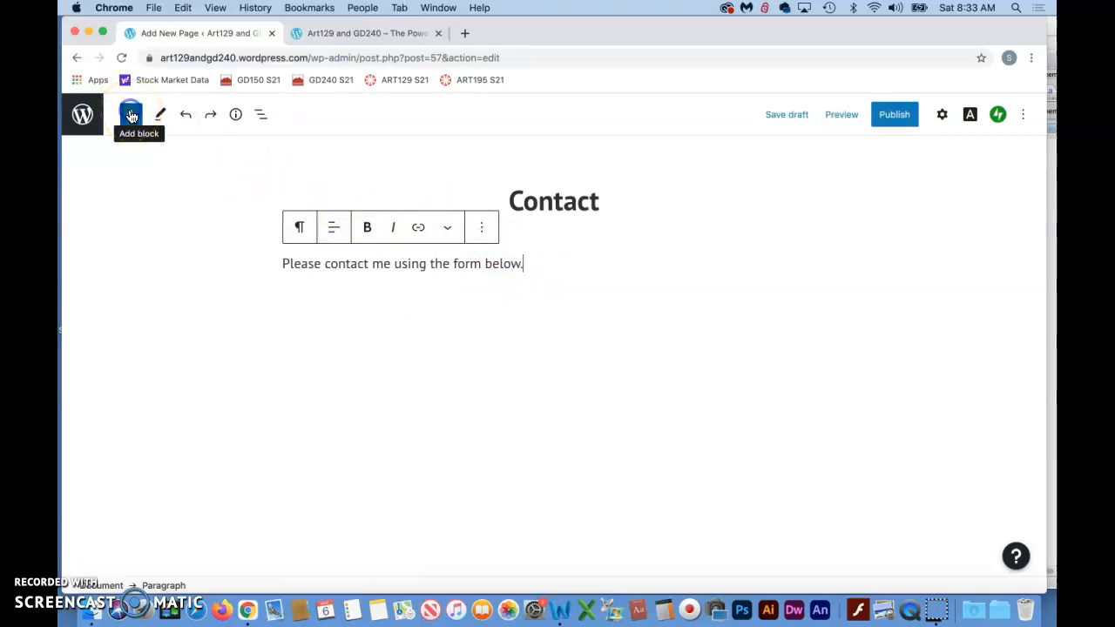
- Insert a Form block under the paragraph as a Contact Form and look over its fields
click(130, 115)
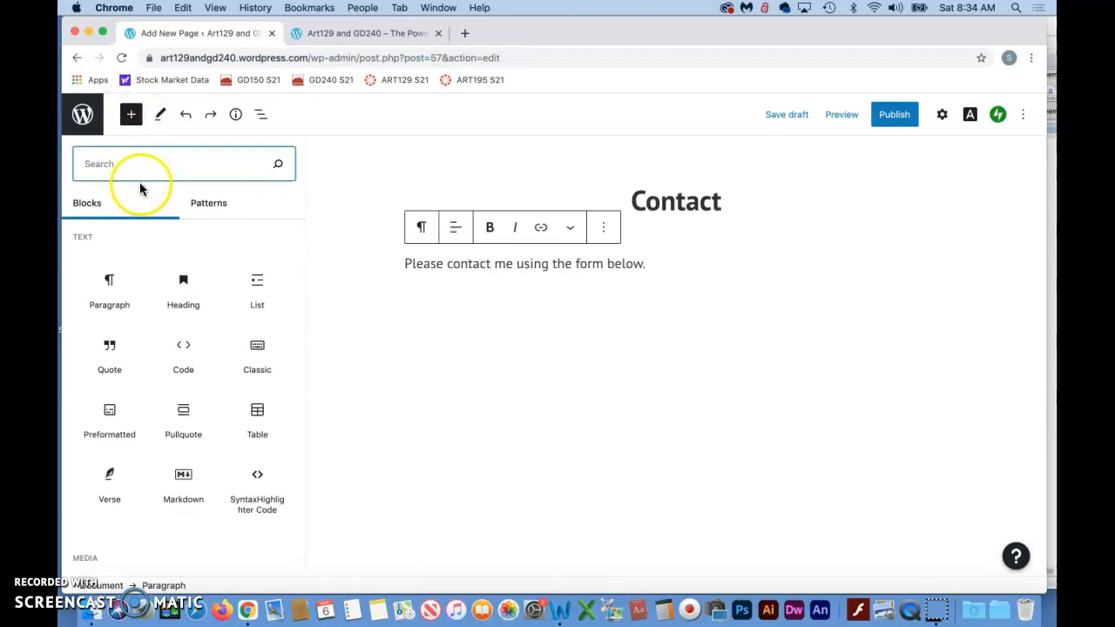
mouse_move(183, 317)
scroll(183, 318, down, 2)
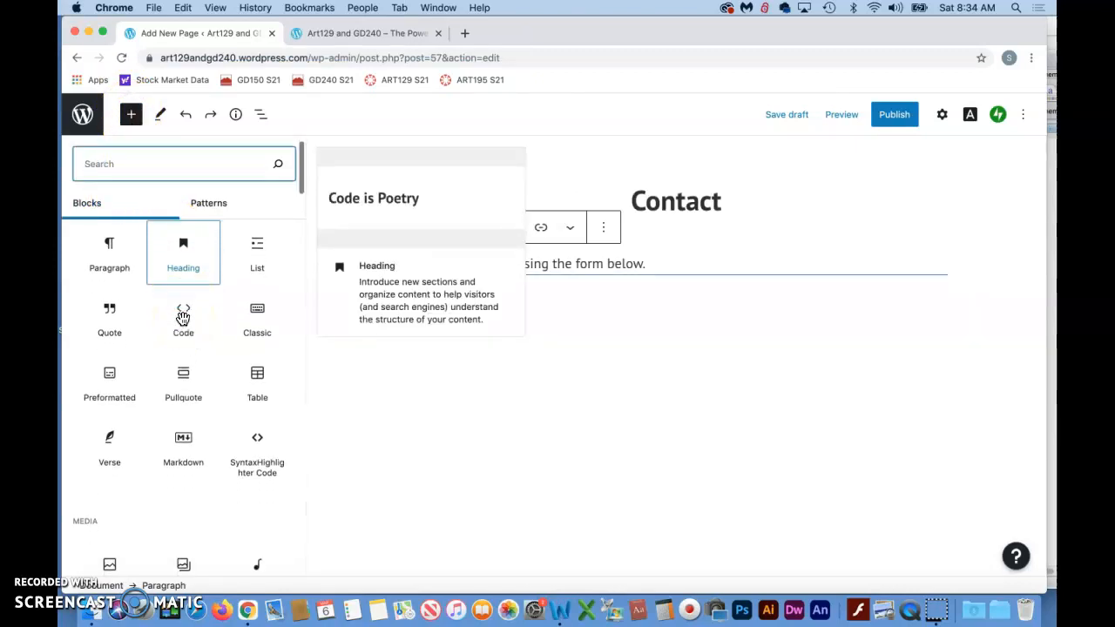
scroll(183, 318, up, 2)
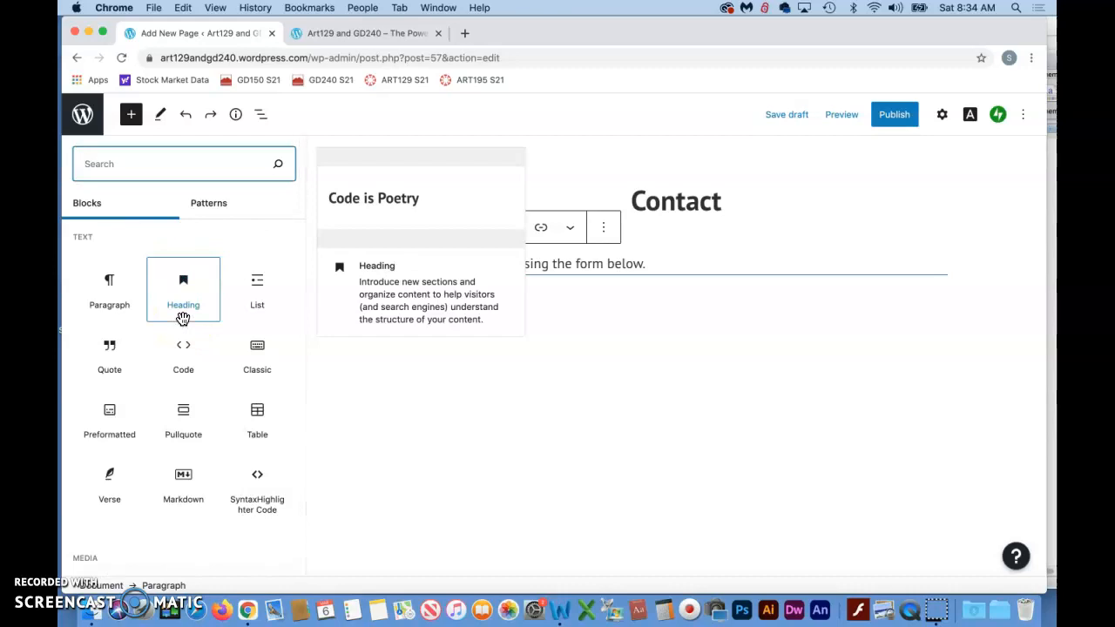
scroll(183, 318, down, 3)
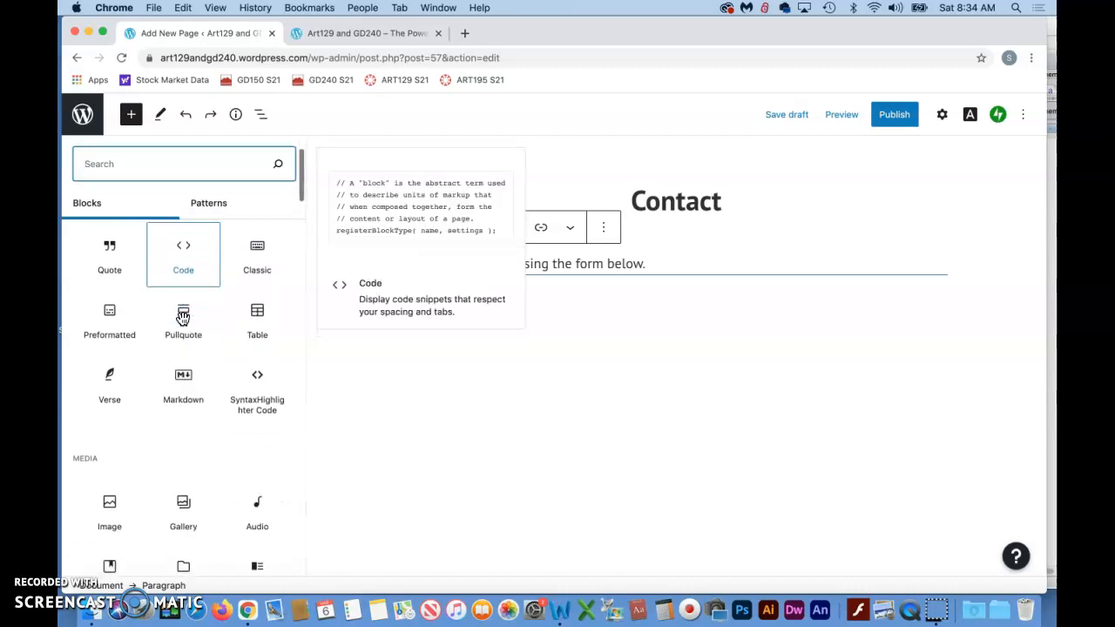
scroll(183, 318, down, 5)
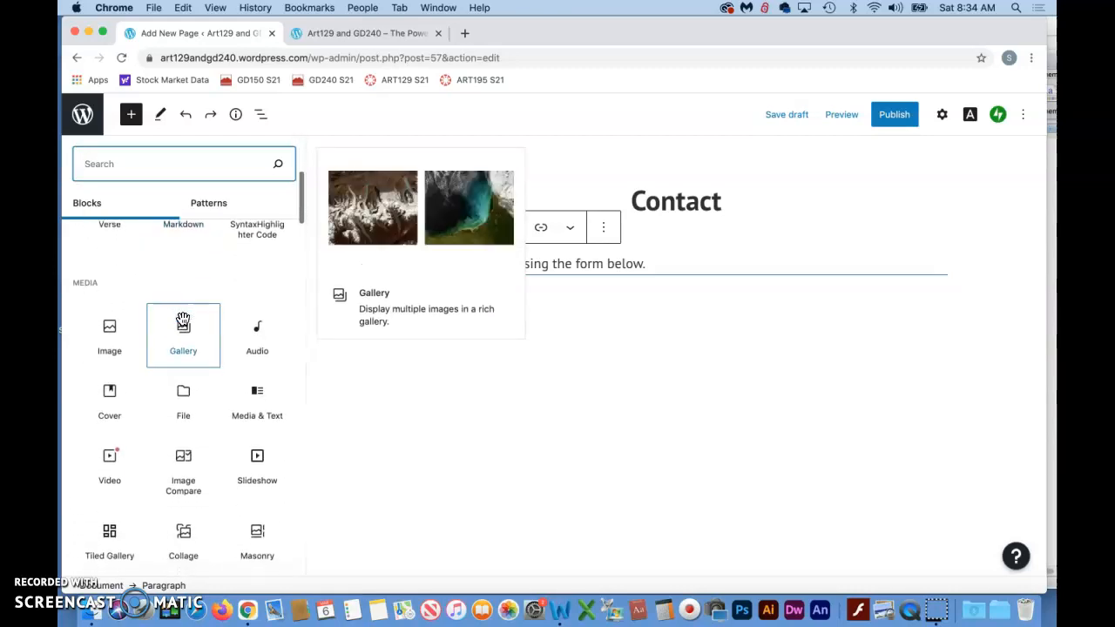
click(87, 567)
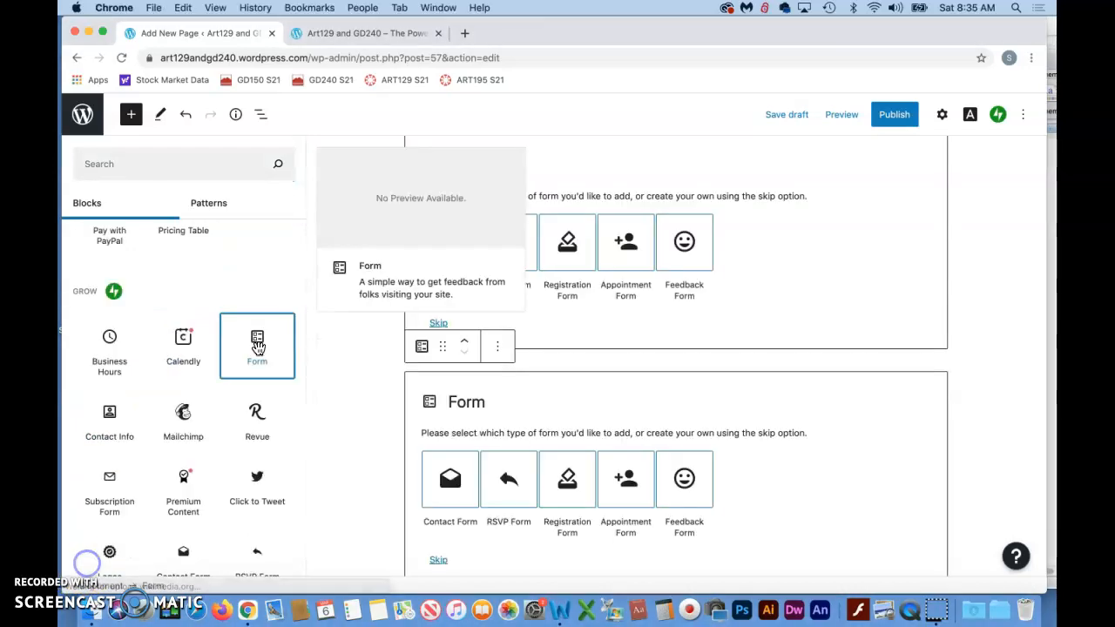
click(257, 342)
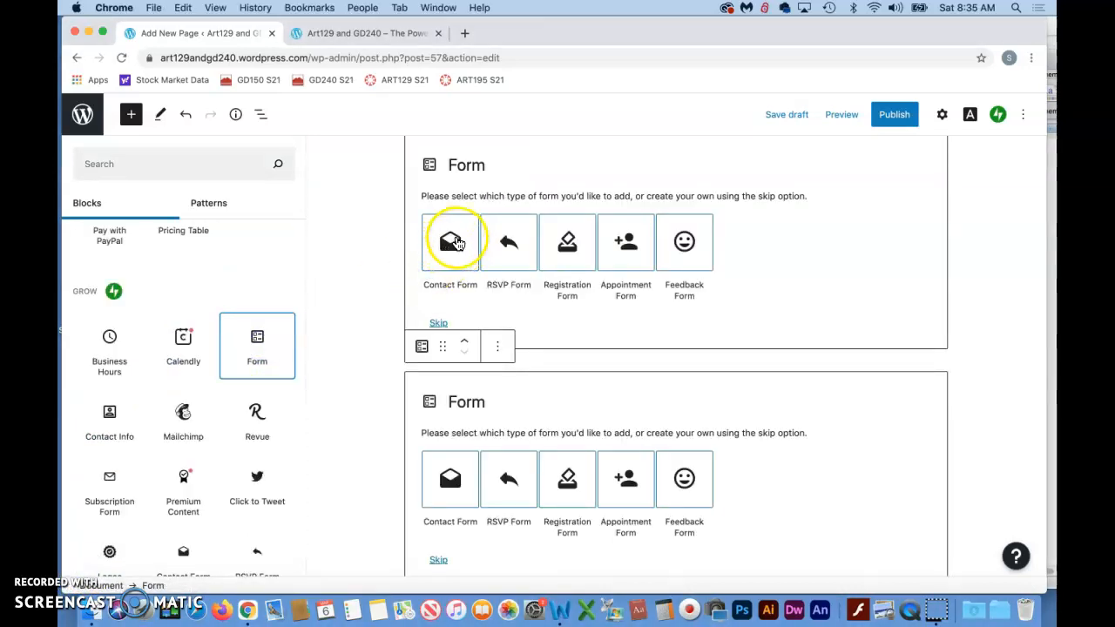
click(452, 246)
click(449, 242)
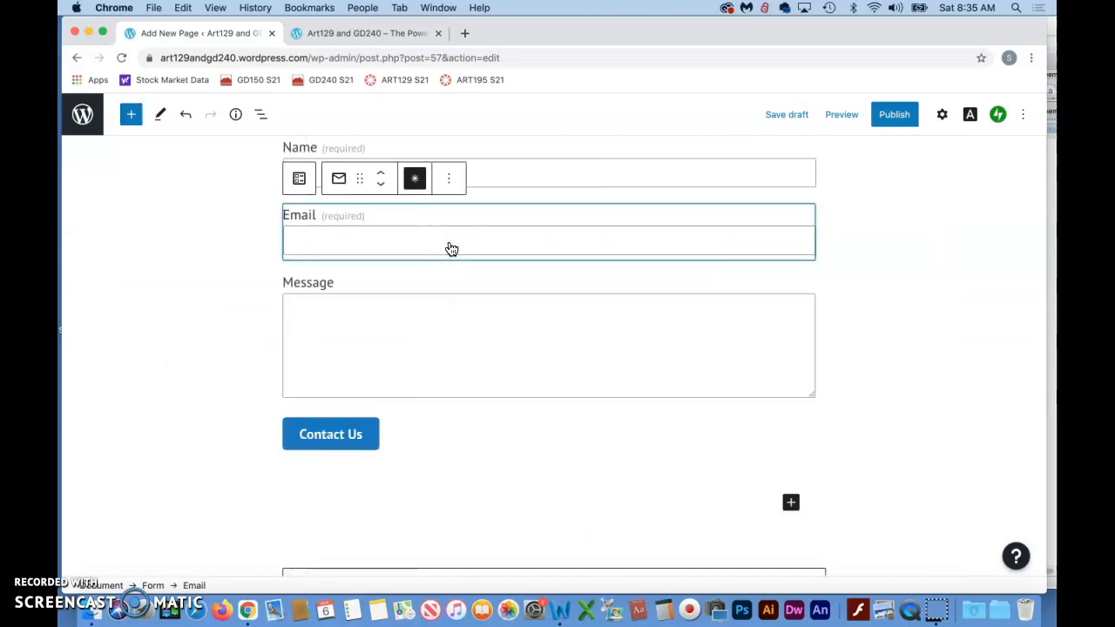
scroll(451, 249, up, 2)
scroll(452, 249, down, 1)
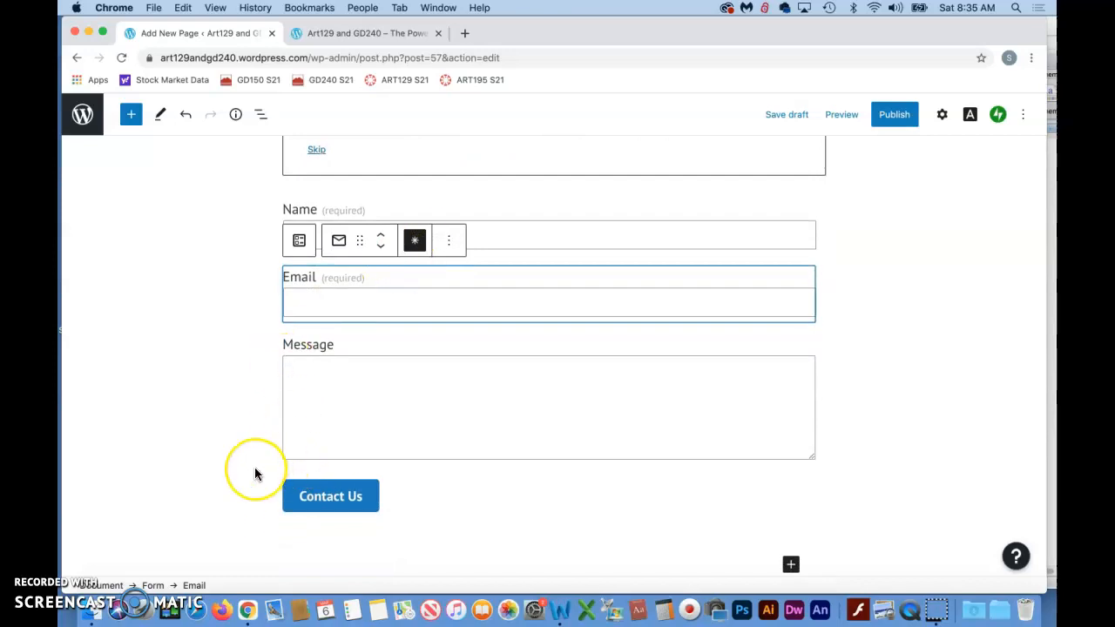
scroll(255, 467, up, 2)
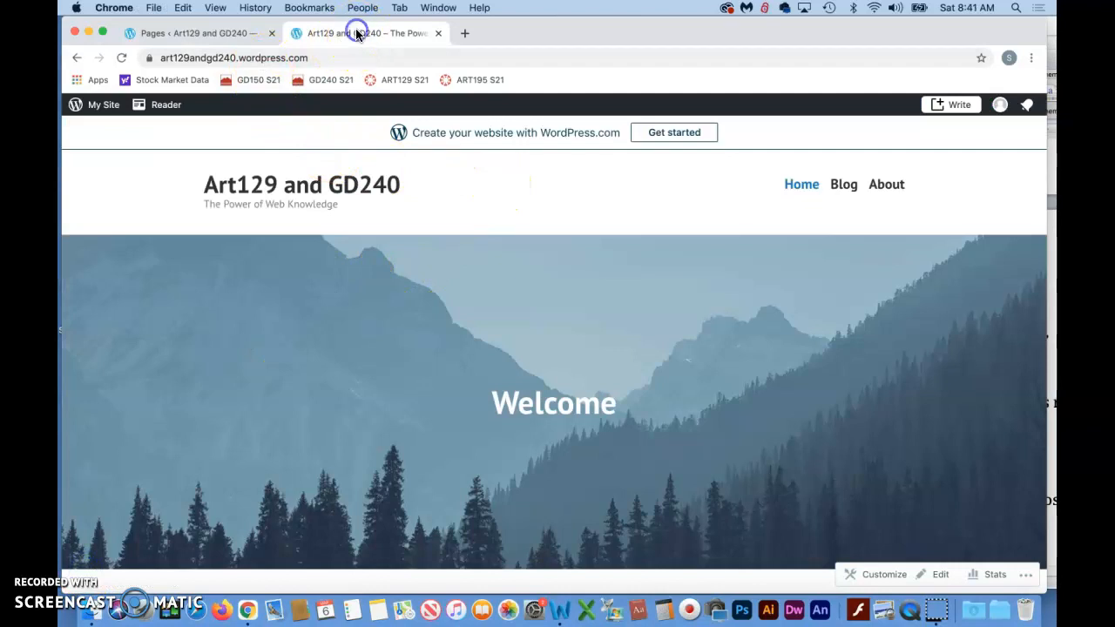
- Reload the live home page in the other tab, visit the site's /contact address, and look over the page
click(122, 58)
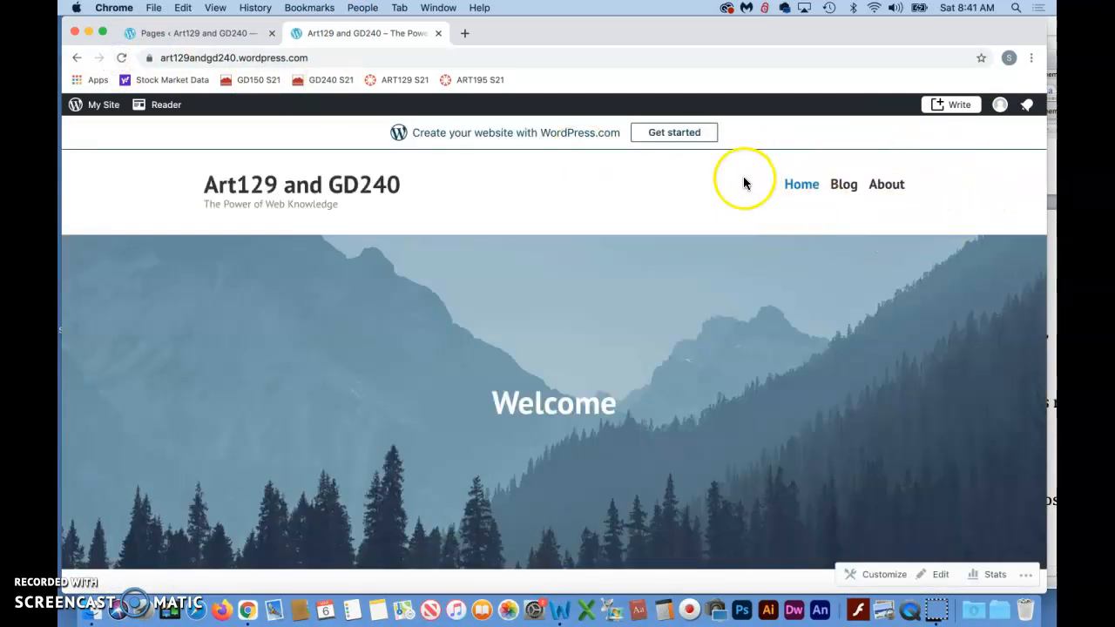
click(315, 58)
click(314, 58)
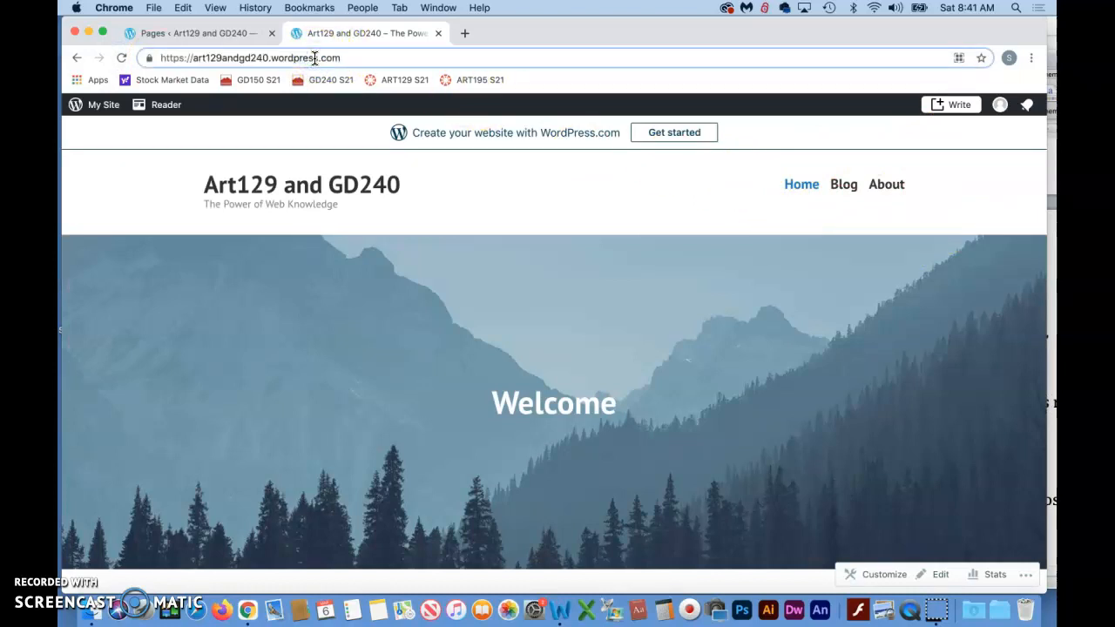
text(/contac)
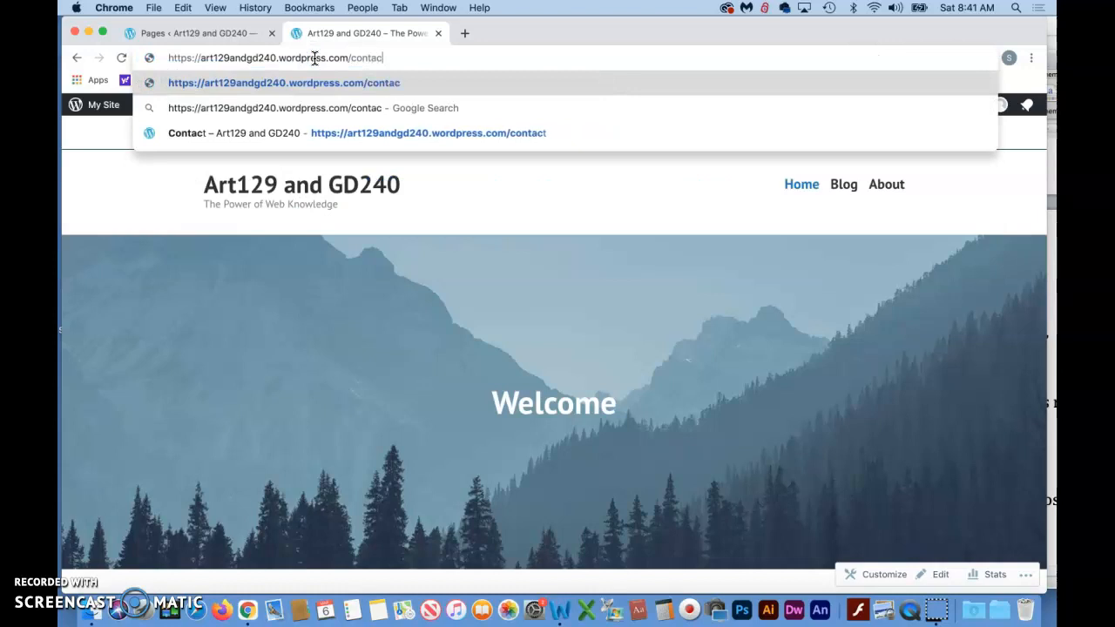
text(t)
key(Return)
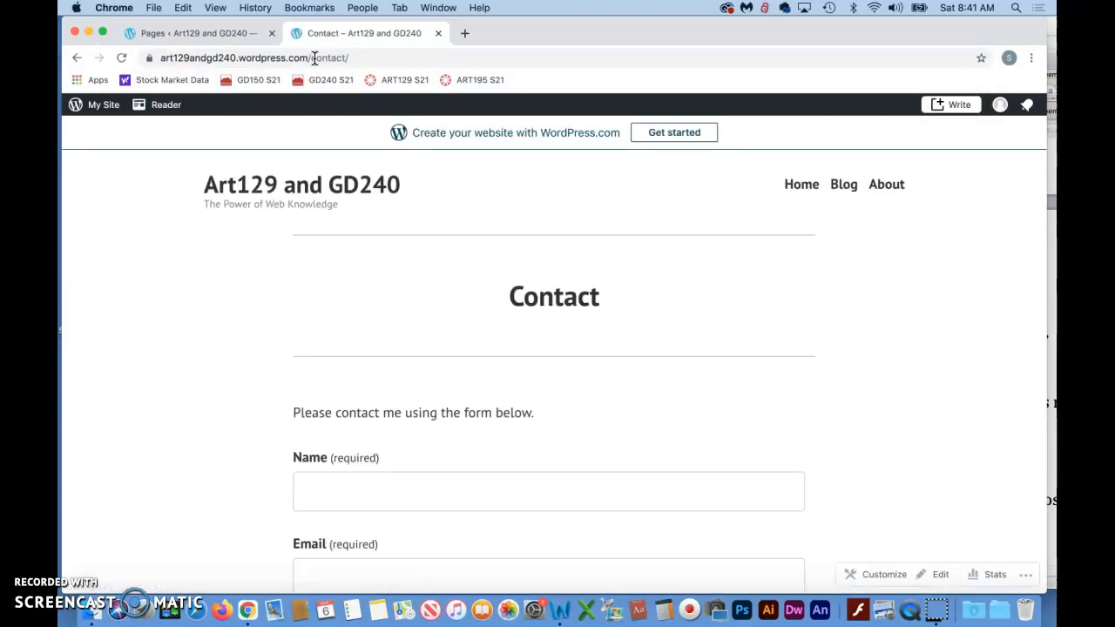
scroll(414, 328, down, 10)
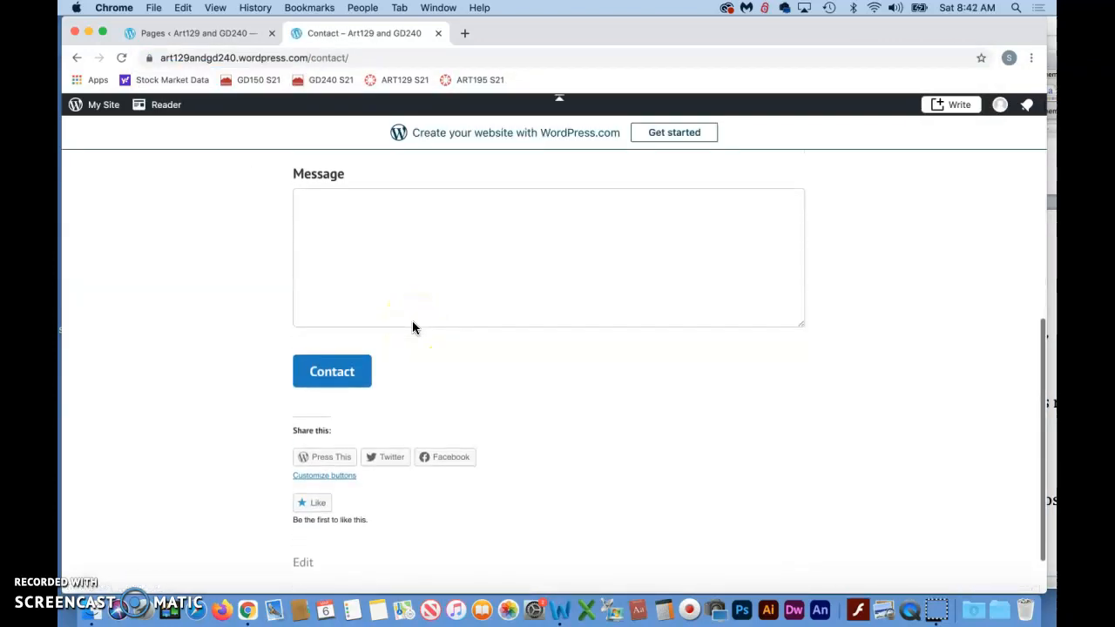
scroll(413, 326, up, 10)
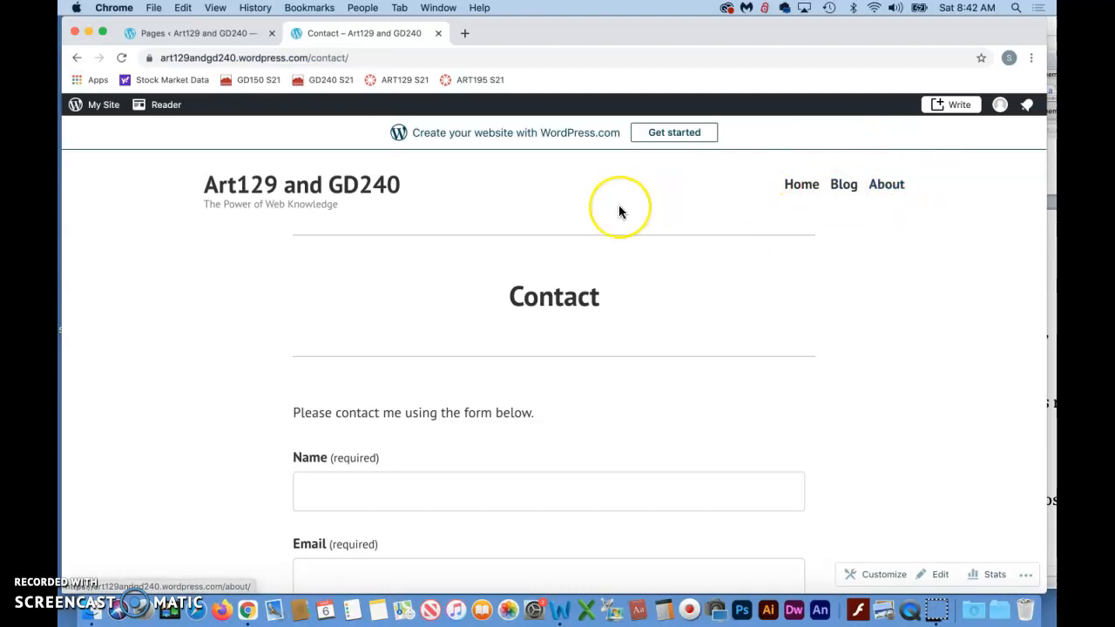
- Return to the list of all pages and move the About page to the trash
click(172, 35)
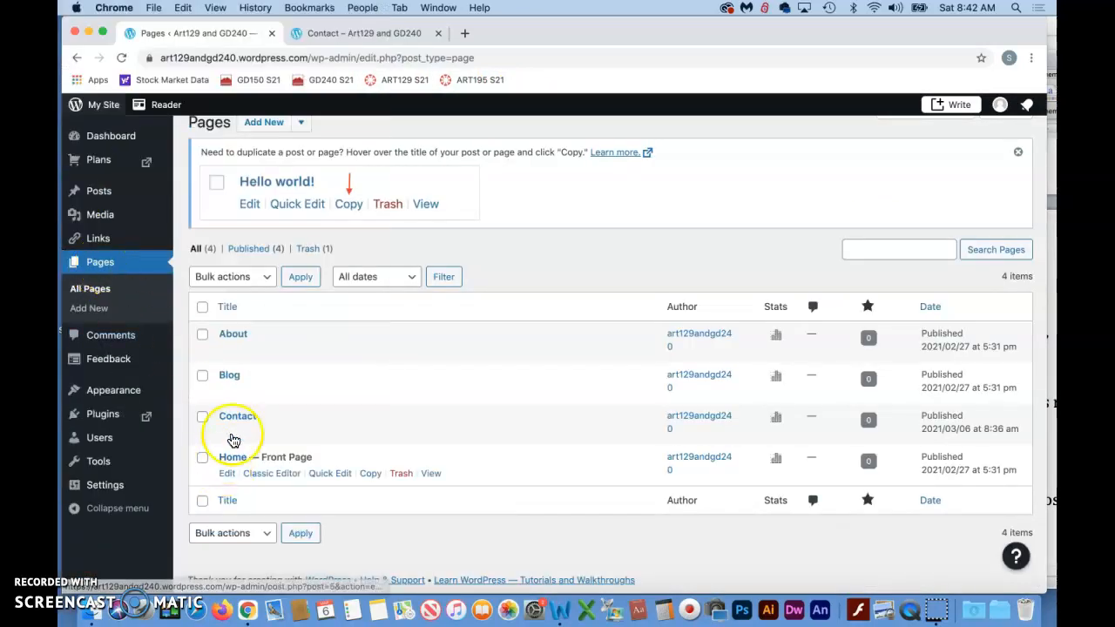
click(399, 352)
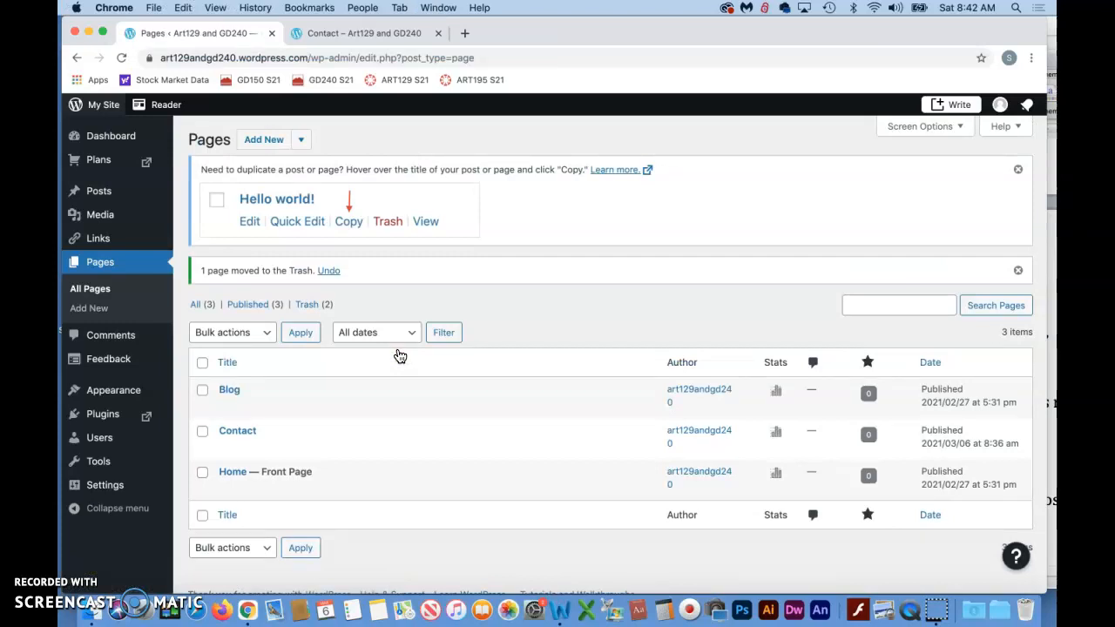
scroll(407, 414, down, 1)
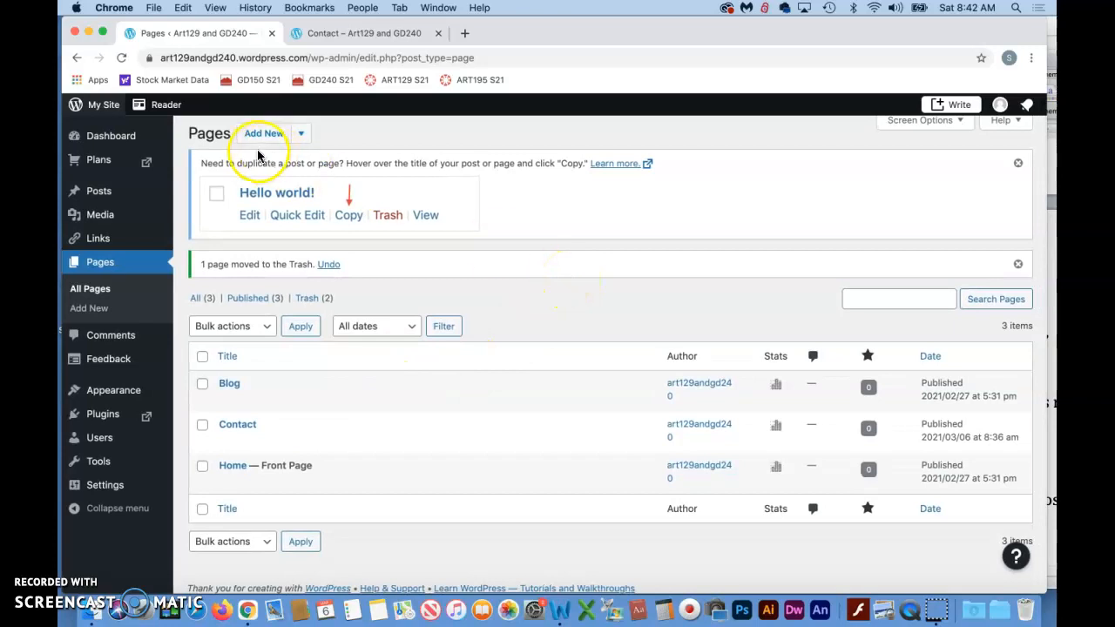
- Reload the live Contact page in the other tab, visit the site's root address, and look over the home page
click(340, 33)
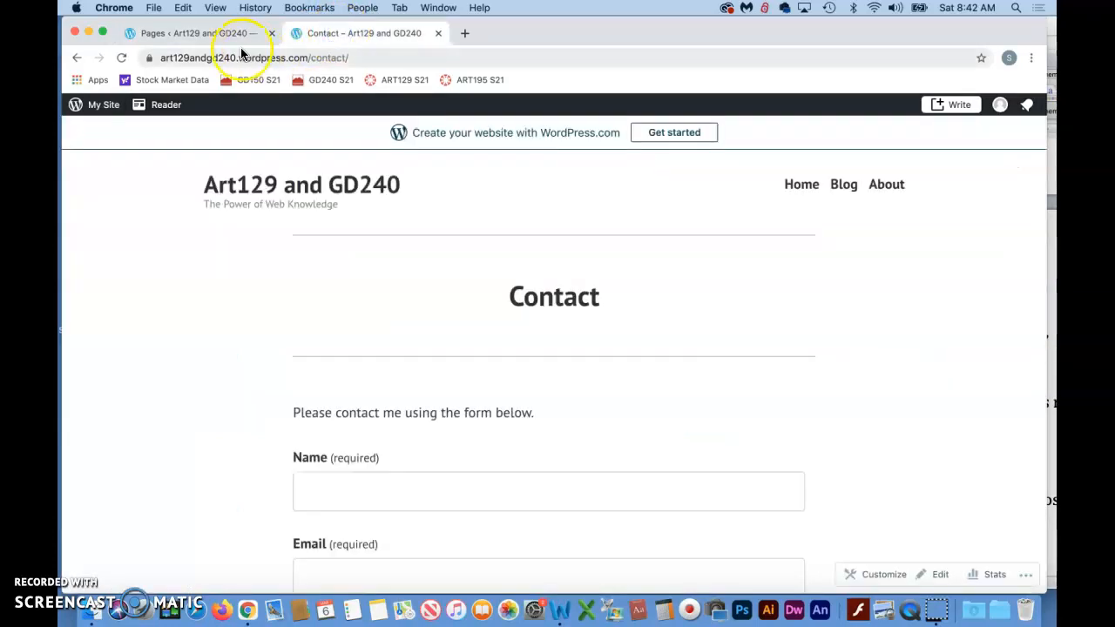
click(121, 58)
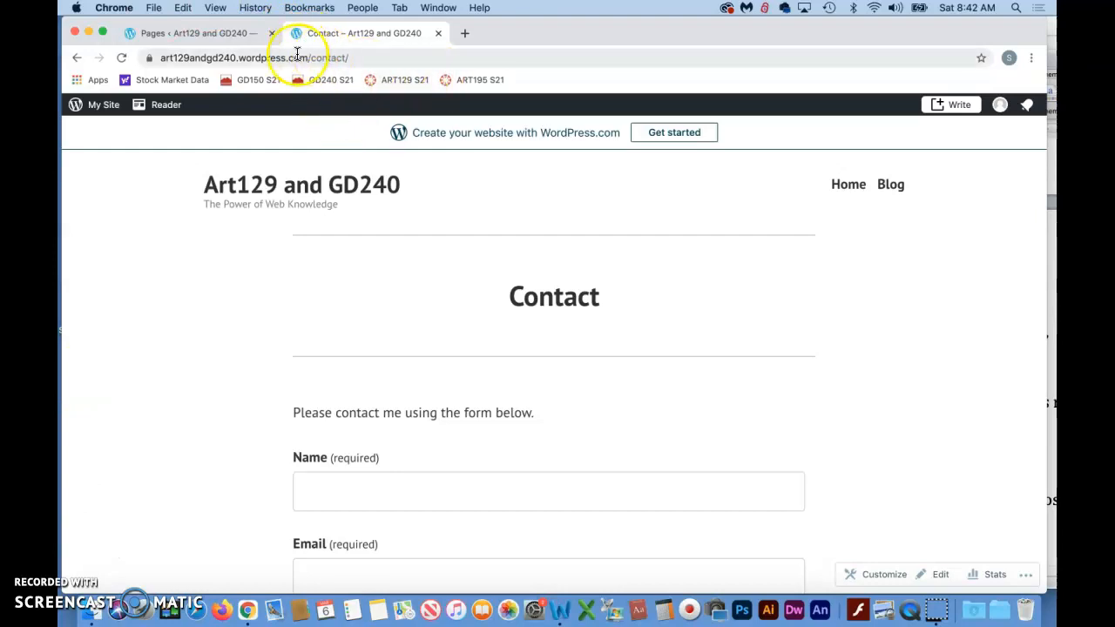
drag(311, 58, 396, 58)
key(BackSpace)
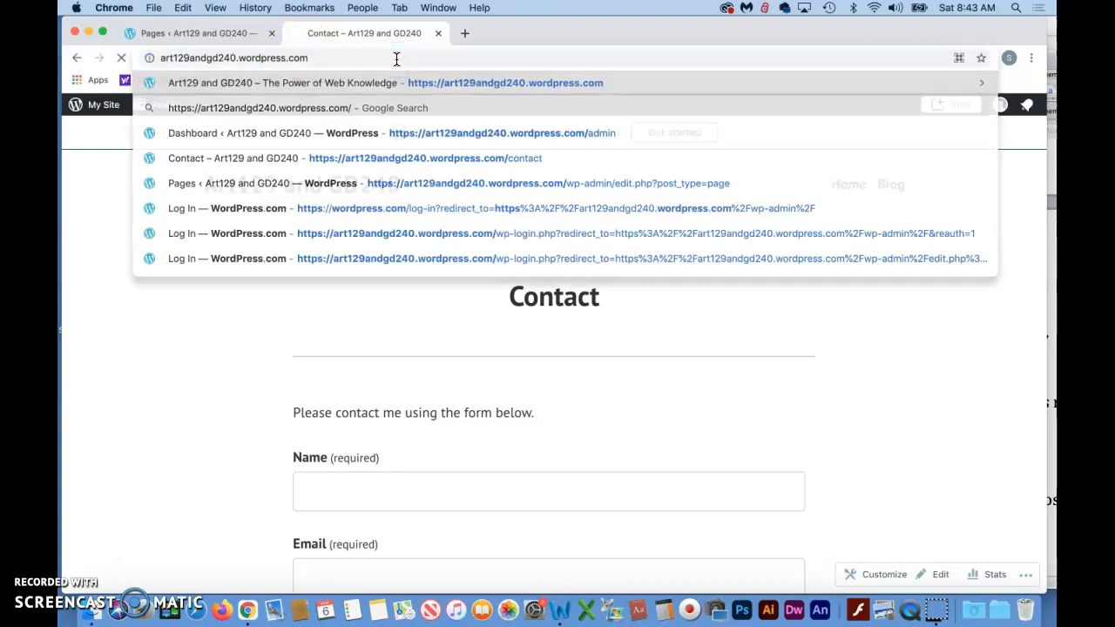
key(Return)
scroll(473, 361, down, 5)
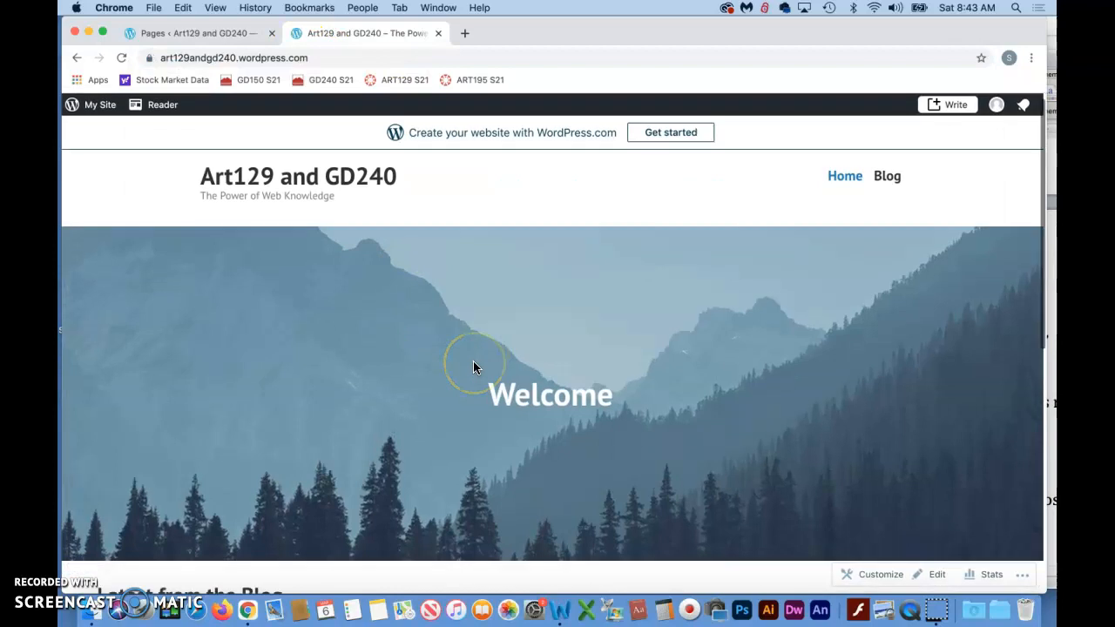
scroll(474, 360, up, 4)
scroll(473, 362, down, 2)
scroll(473, 361, up, 2)
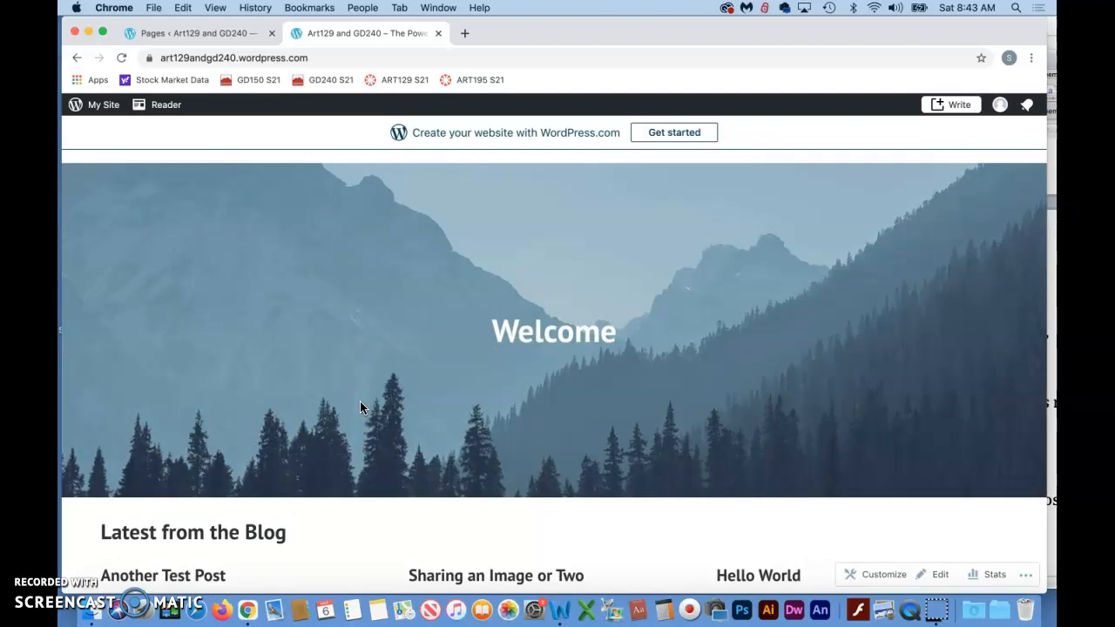
- Check the Themes section of the Wordpress 2021 notes in Word and return to the site's My Home page in Chrome
click(89, 565)
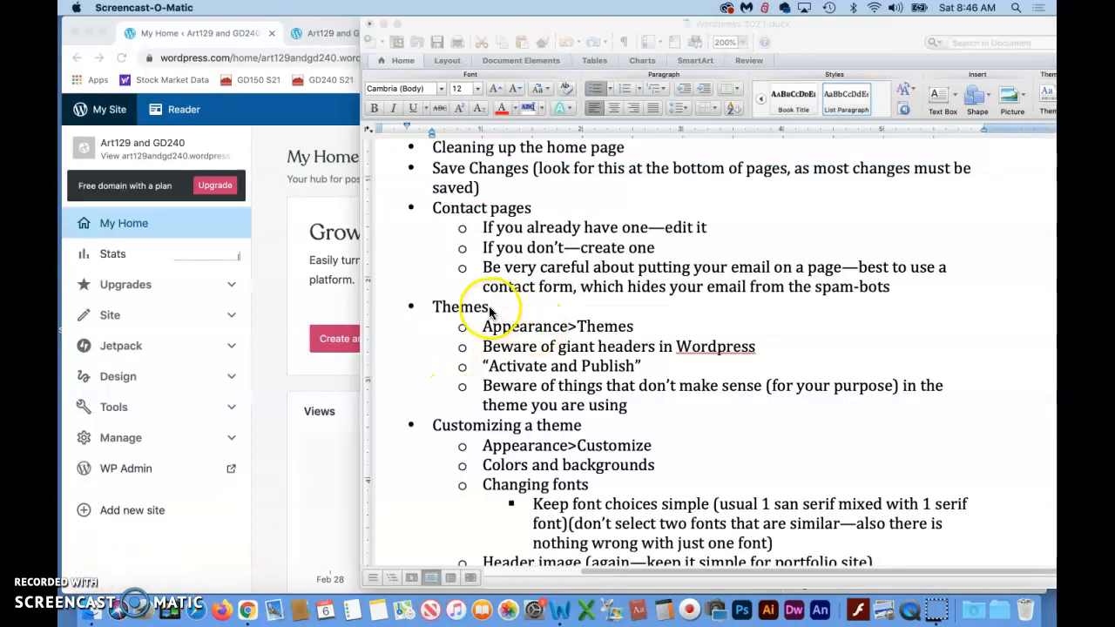
click(493, 328)
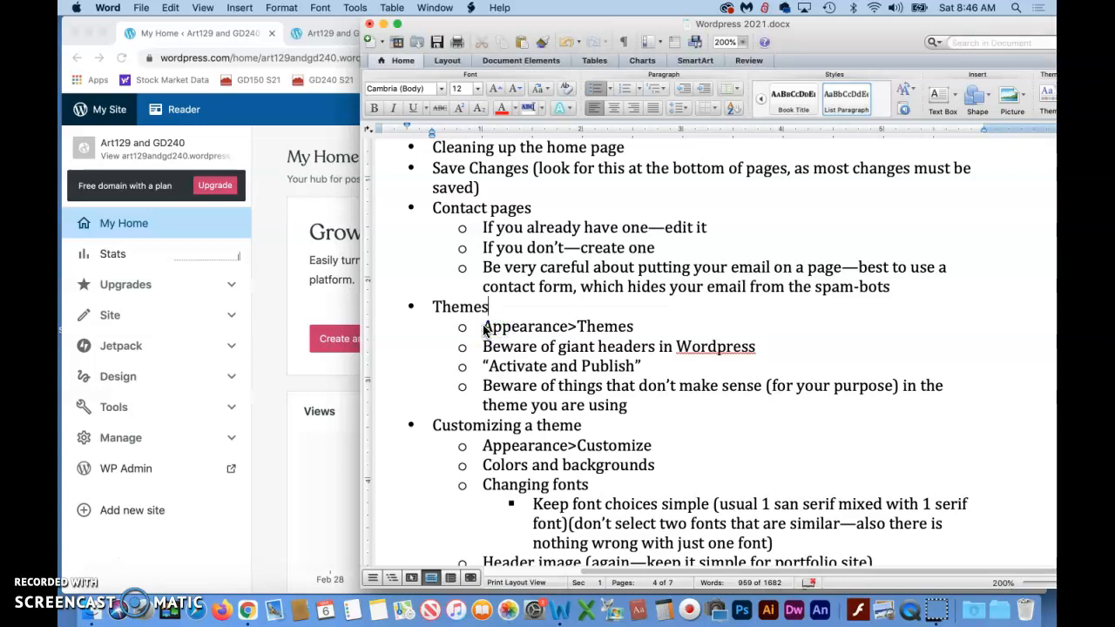
click(223, 34)
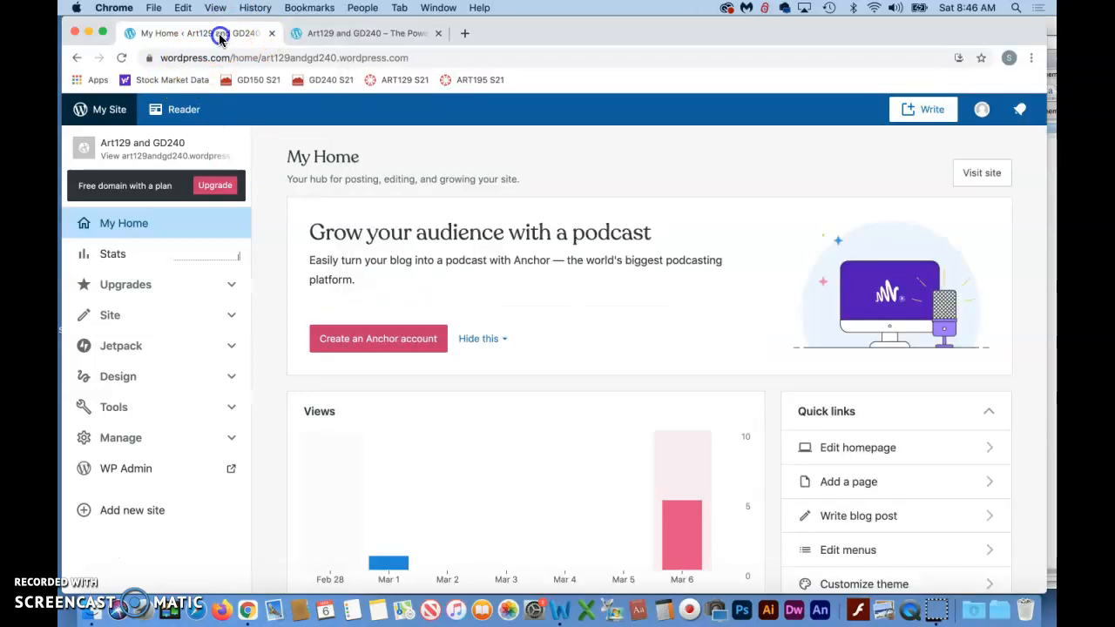
- Open the site's admin dashboard at art129andgd240.wordpress.com/admin
click(80, 110)
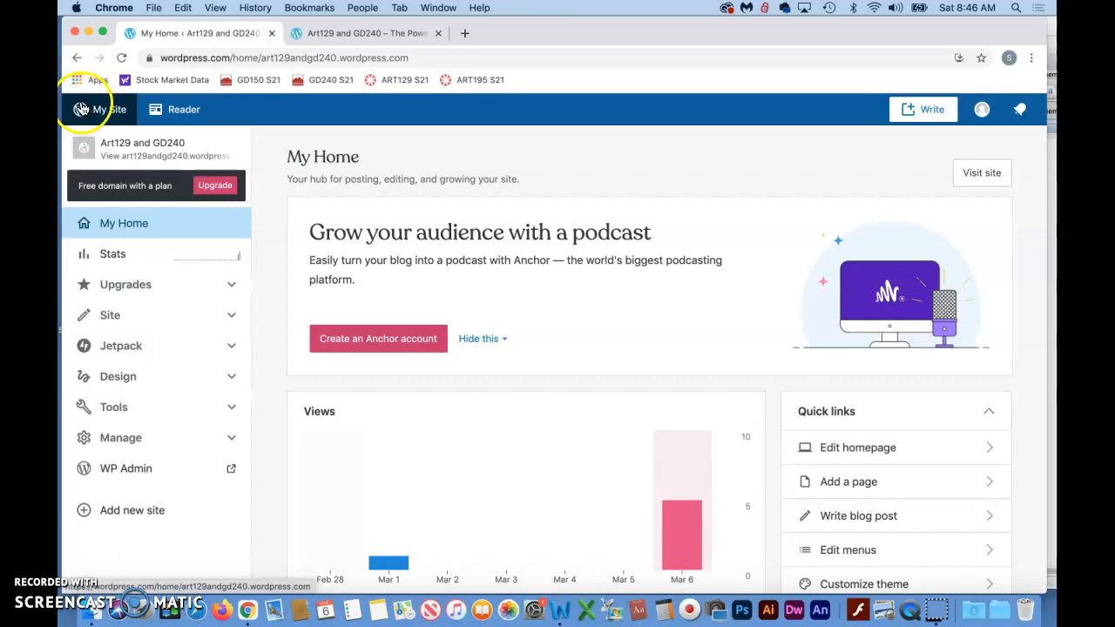
click(383, 57)
text(a)
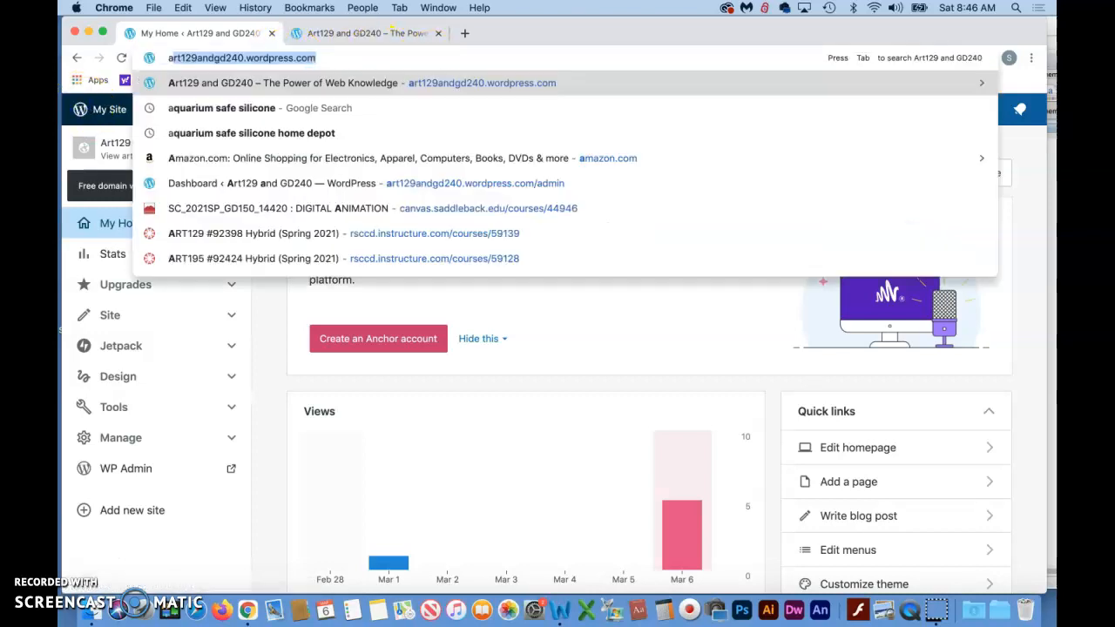
key(Right)
text(/wp-ad)
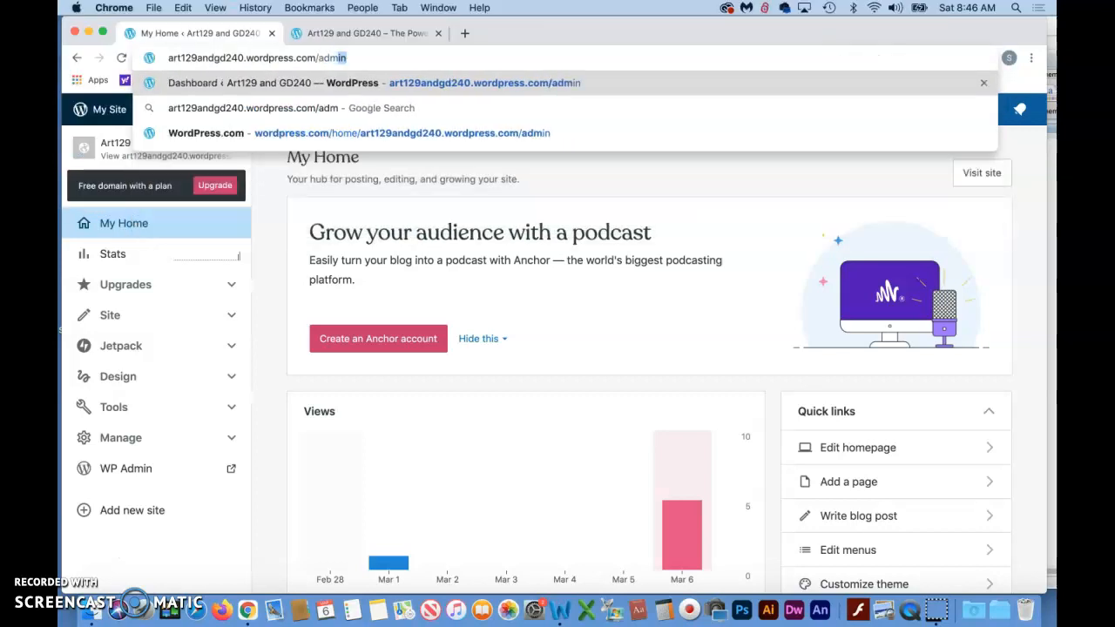
text(m)
key(Return)
- Open the site's theme gallery and browse the trending themes
mouse_move(129, 384)
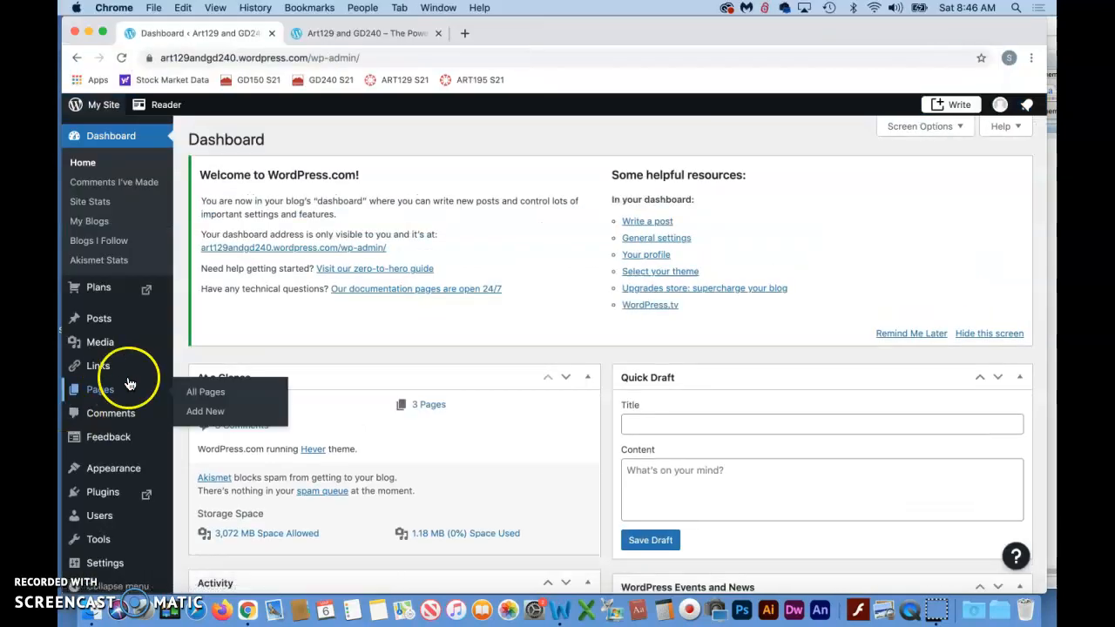
mouse_move(124, 468)
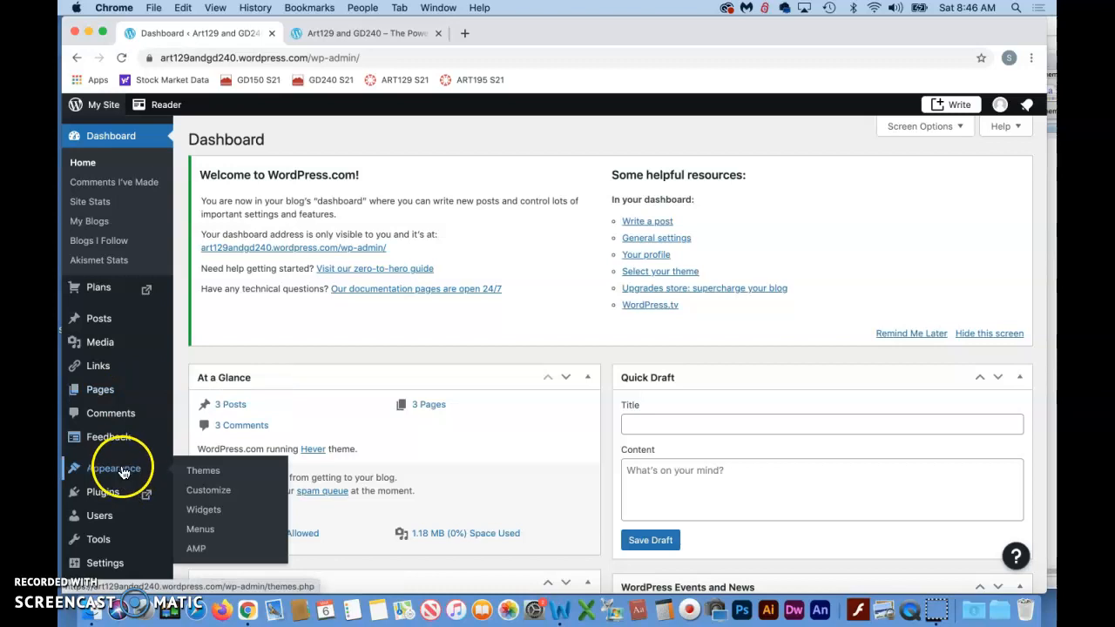
click(210, 473)
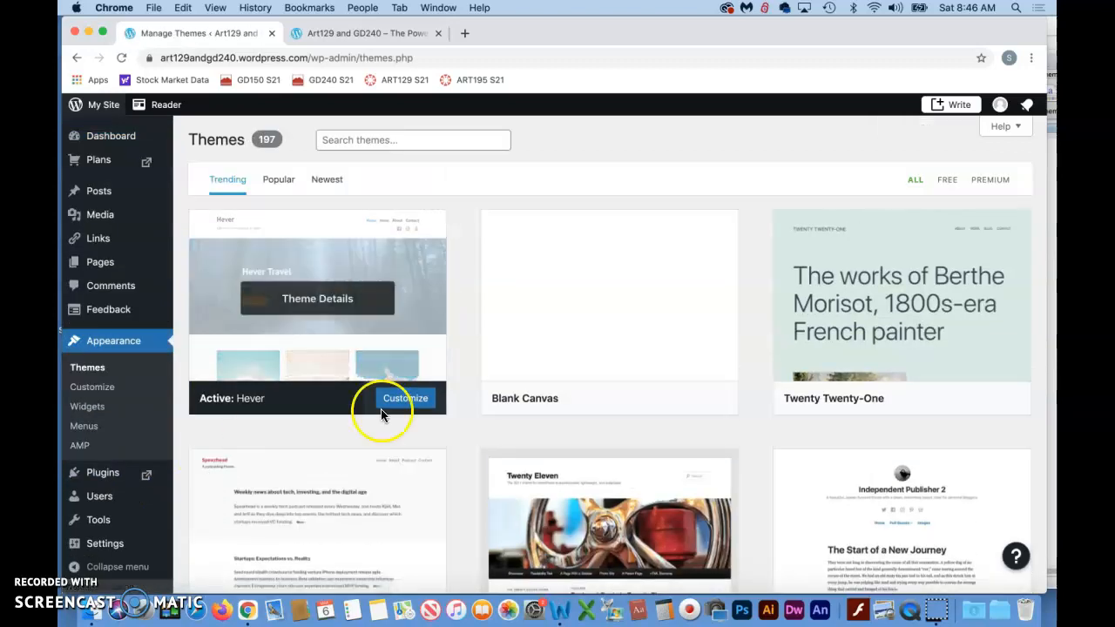
scroll(528, 417, down, 3)
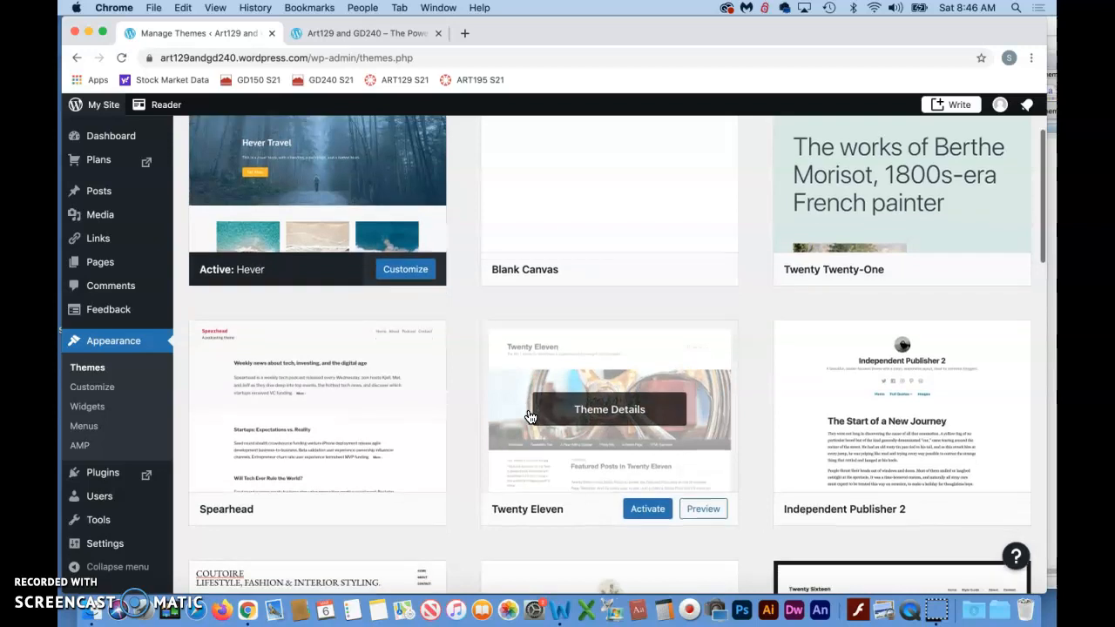
scroll(528, 416, down, 2)
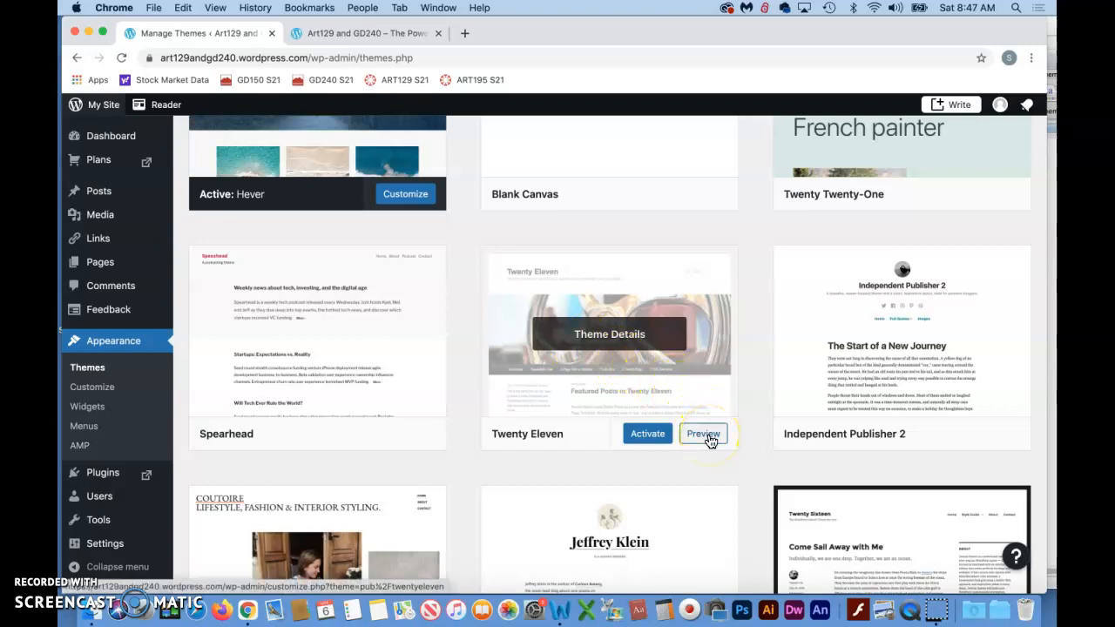
scroll(708, 440, up, 5)
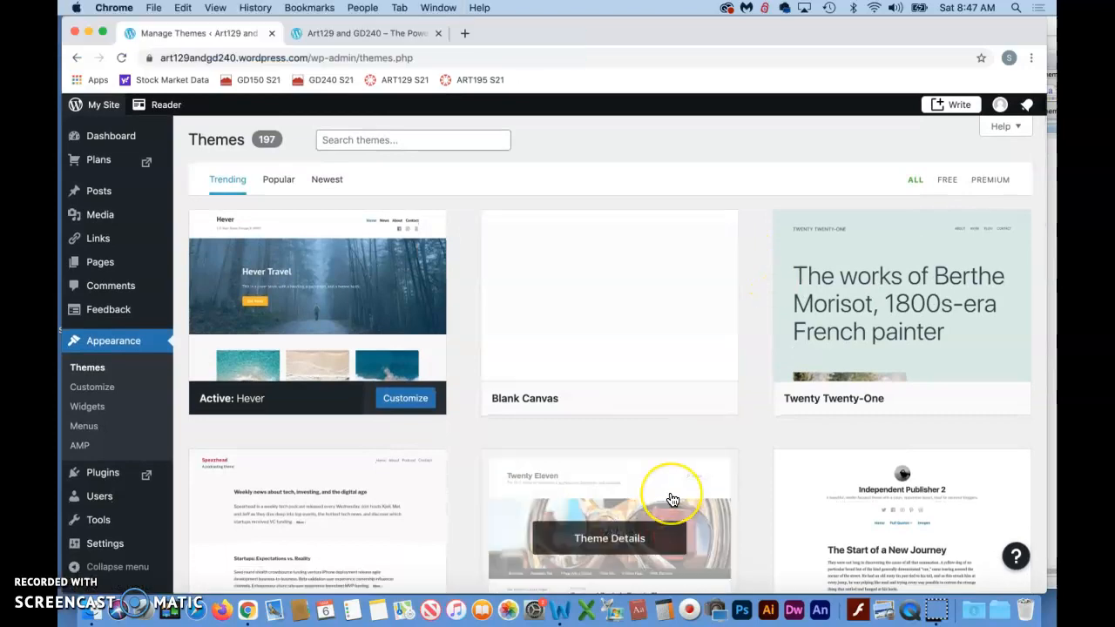
scroll(669, 502, down, 10)
scroll(672, 499, up, 5)
scroll(673, 499, up, 5)
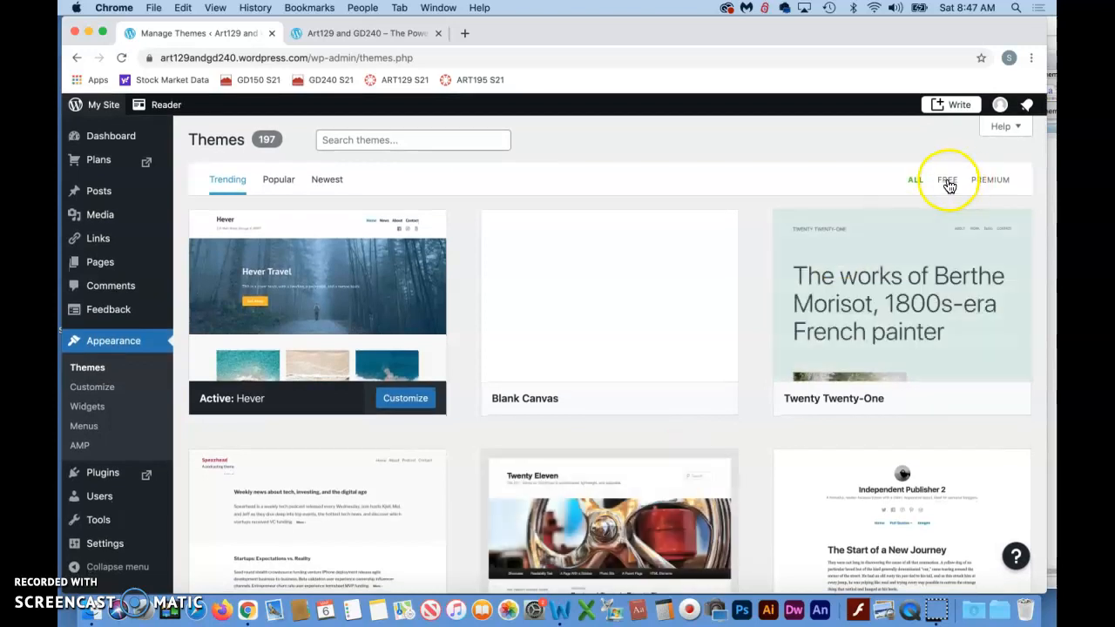
- Limit the theme gallery to free themes and read the details and tags of the Twenty Eleven theme
click(948, 181)
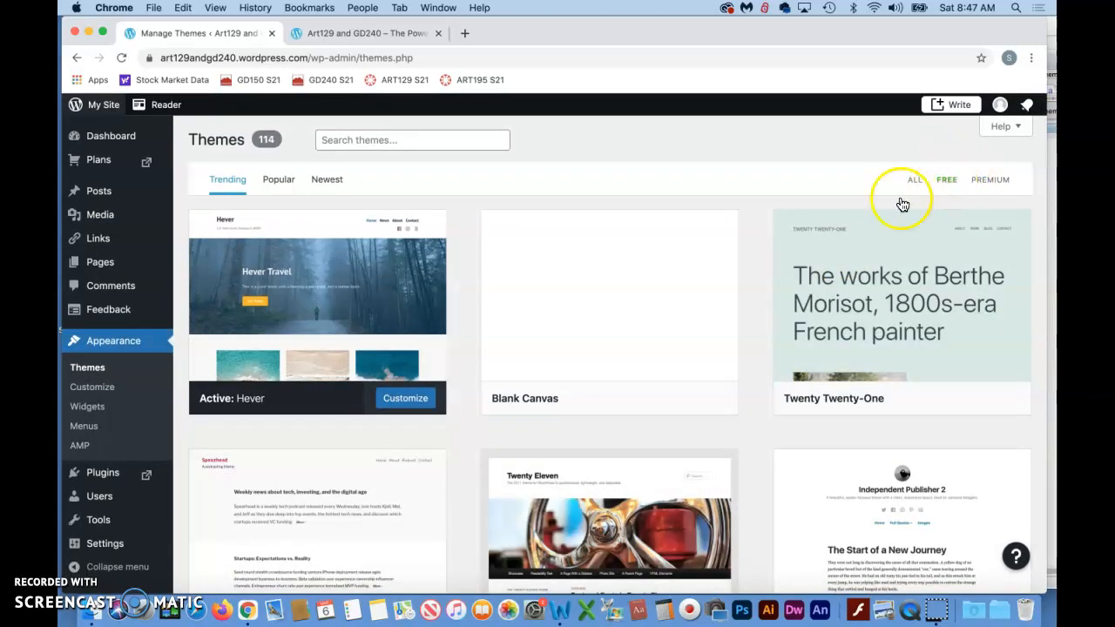
scroll(601, 366, down, 2)
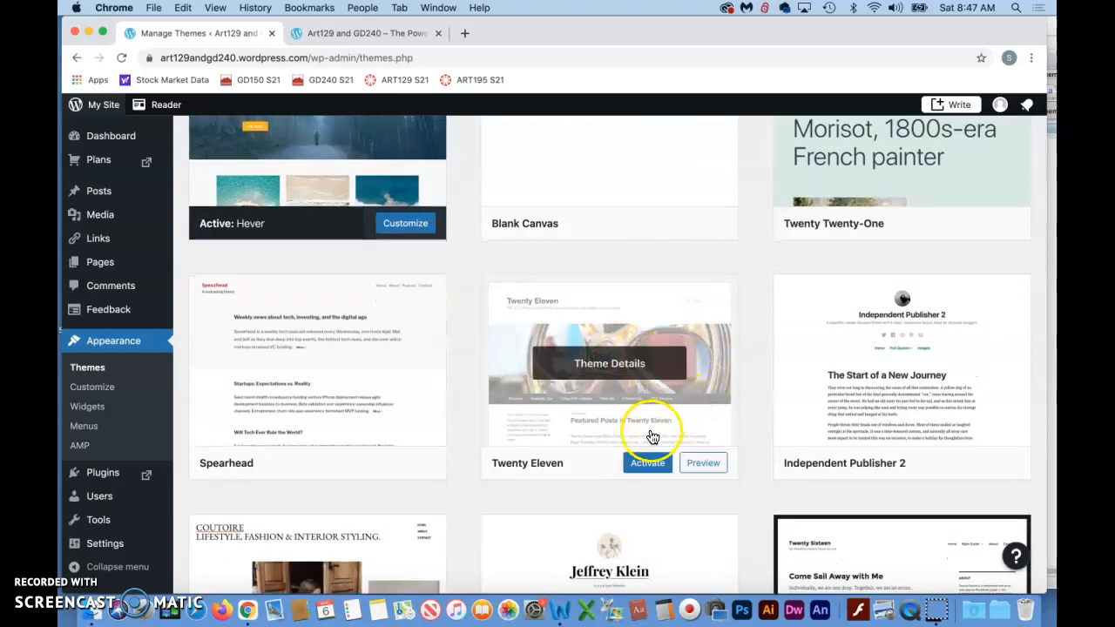
click(627, 364)
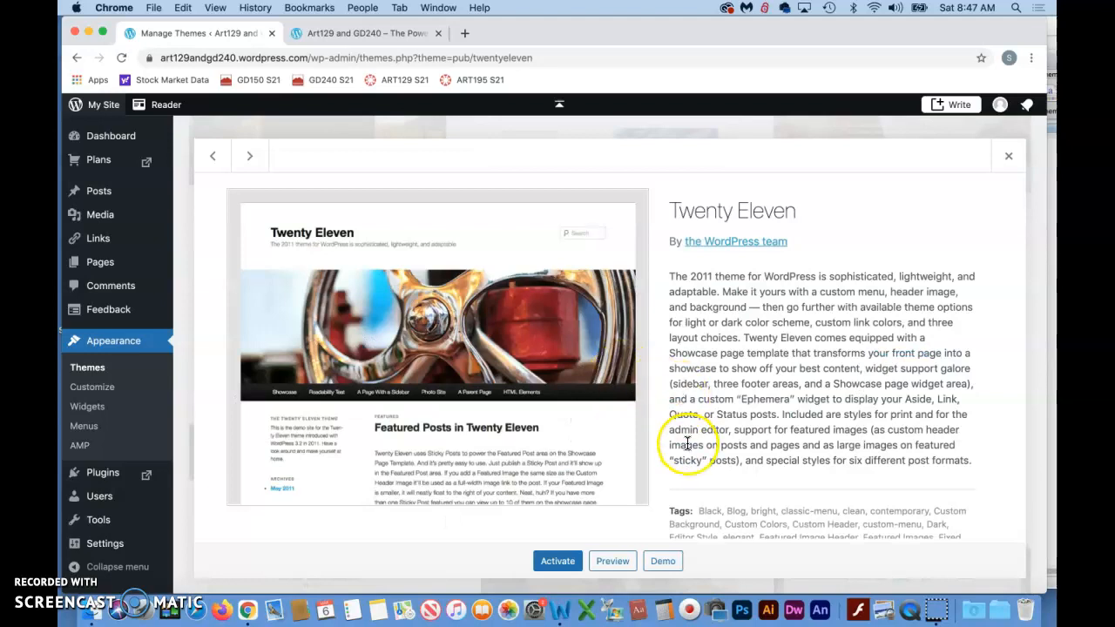
scroll(675, 446, down, 3)
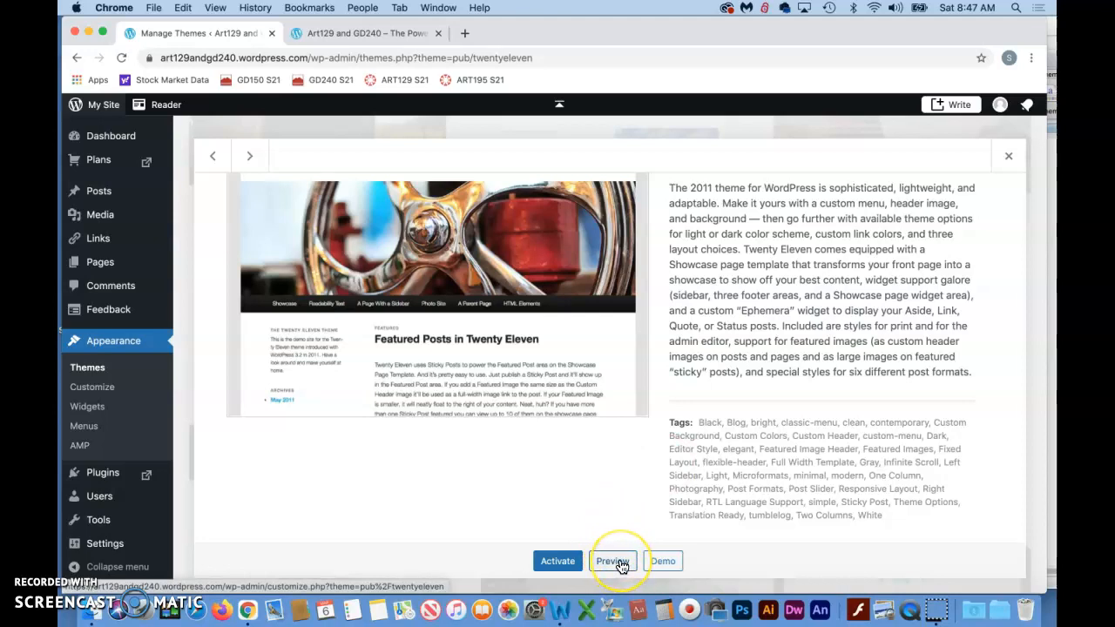
- Preview the site in the Twenty Eleven theme and examine the header image, navigation and content of the Home page
click(620, 563)
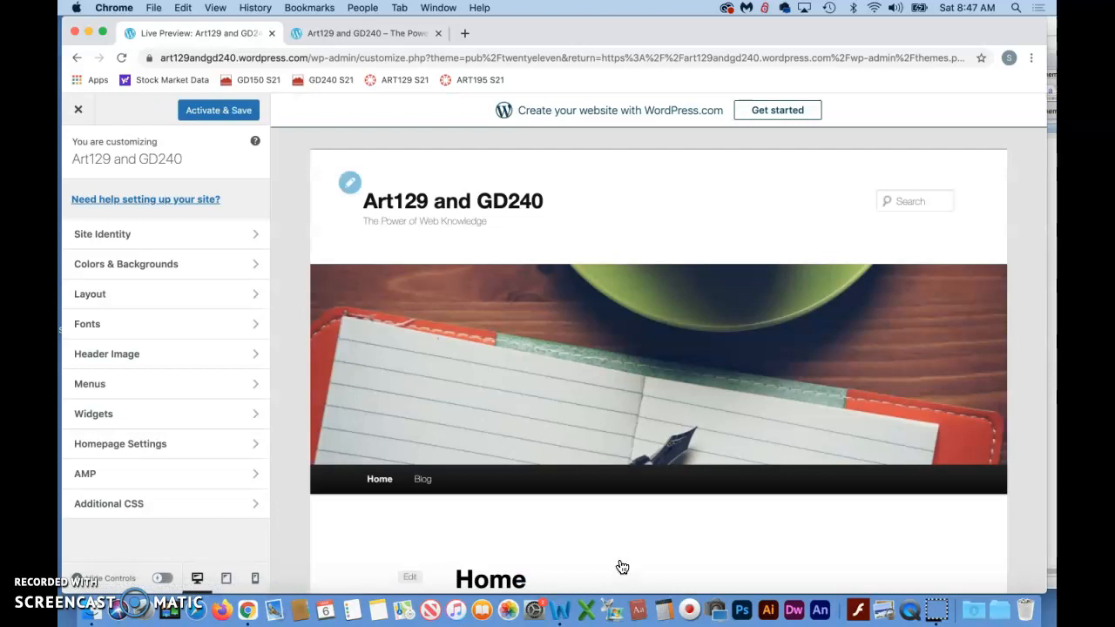
scroll(642, 448, down, 5)
scroll(612, 471, down, 3)
scroll(613, 471, up, 5)
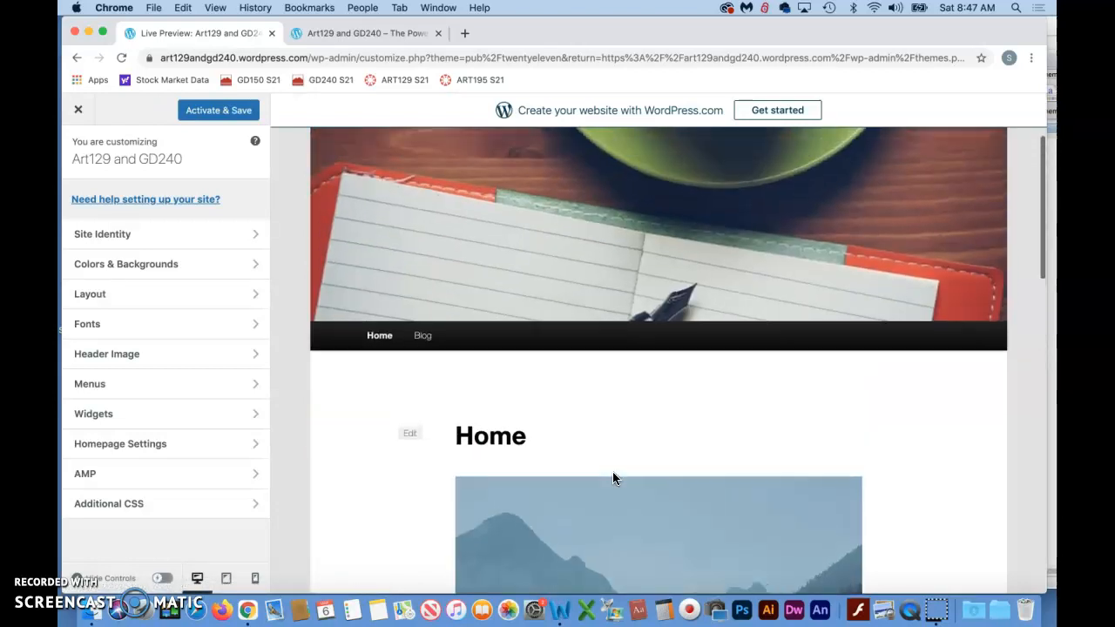
scroll(612, 478, up, 3)
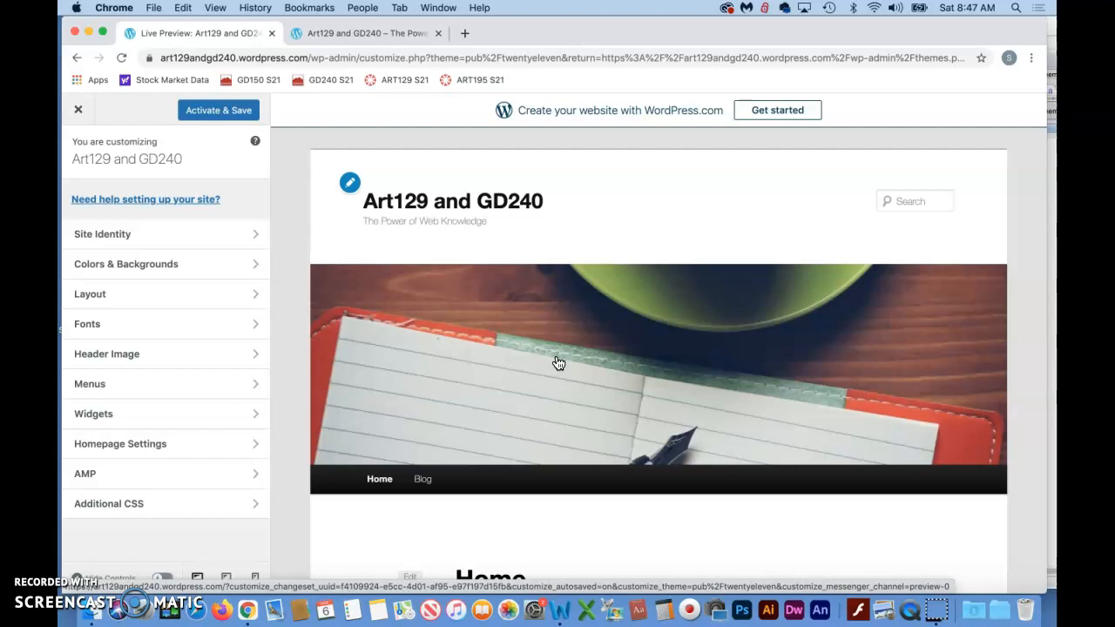
scroll(558, 363, down, 3)
scroll(559, 363, up, 2)
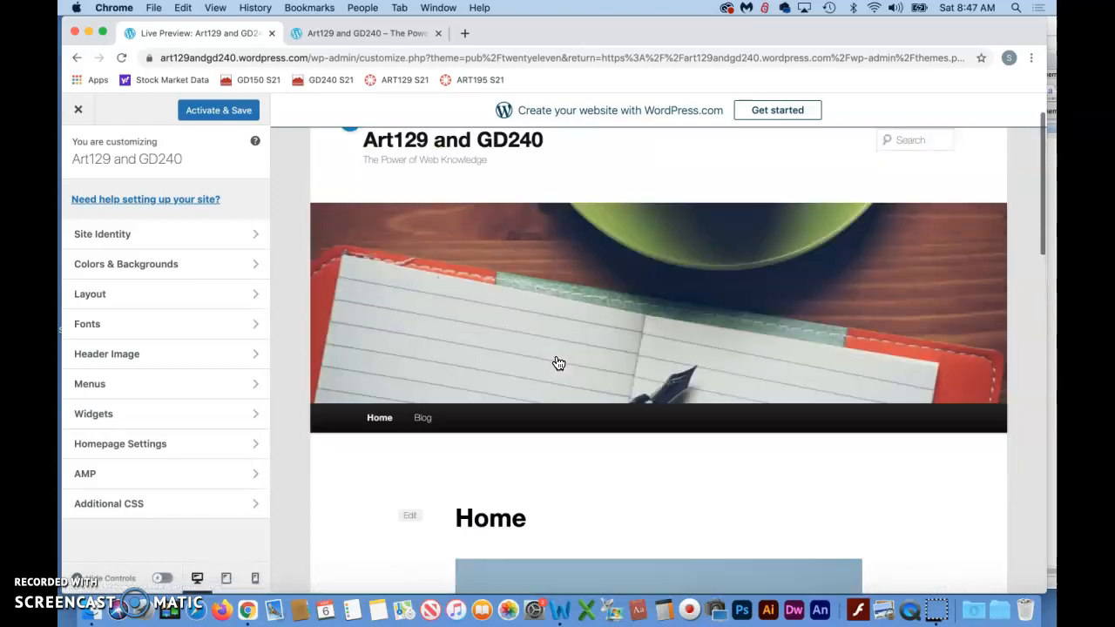
scroll(559, 363, up, 1)
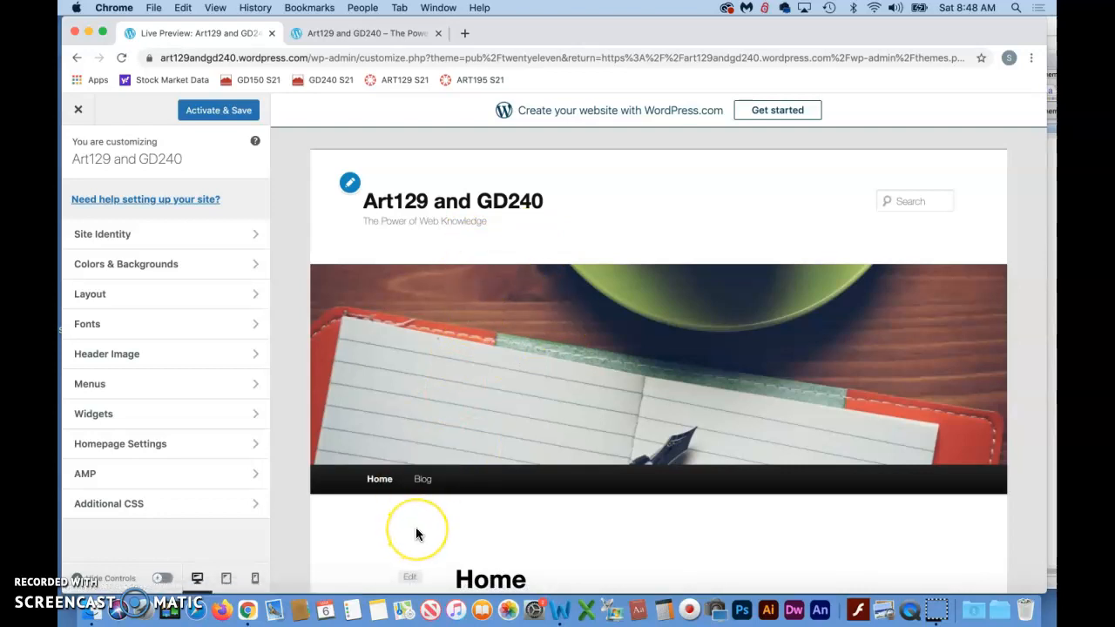
scroll(415, 527, down, 5)
scroll(415, 527, up, 5)
scroll(416, 527, down, 2)
scroll(416, 534, down, 3)
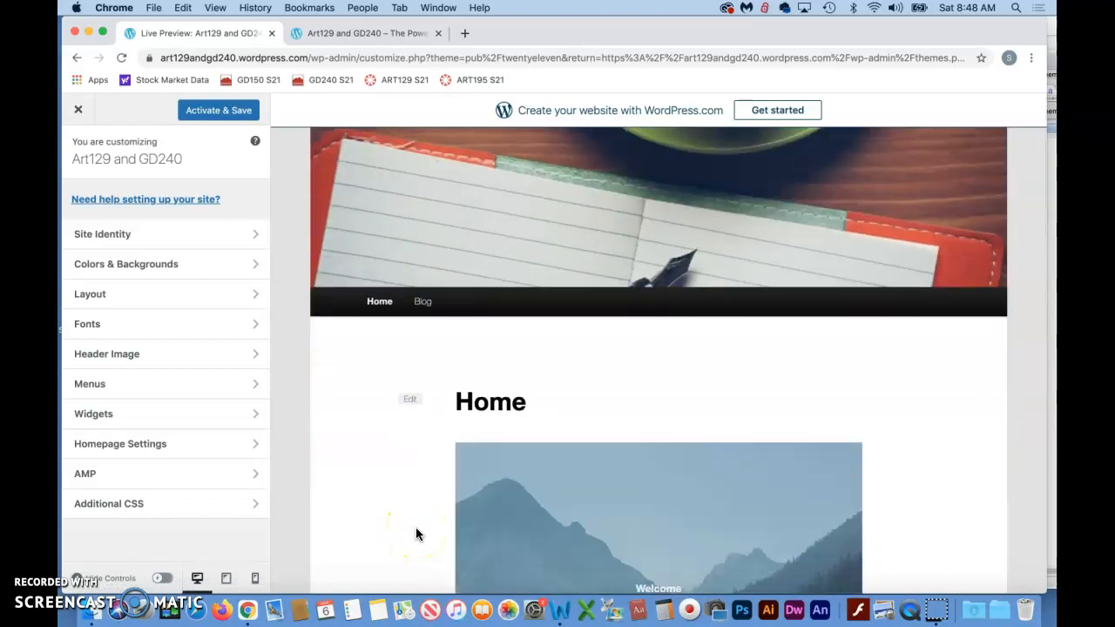
scroll(415, 534, down, 10)
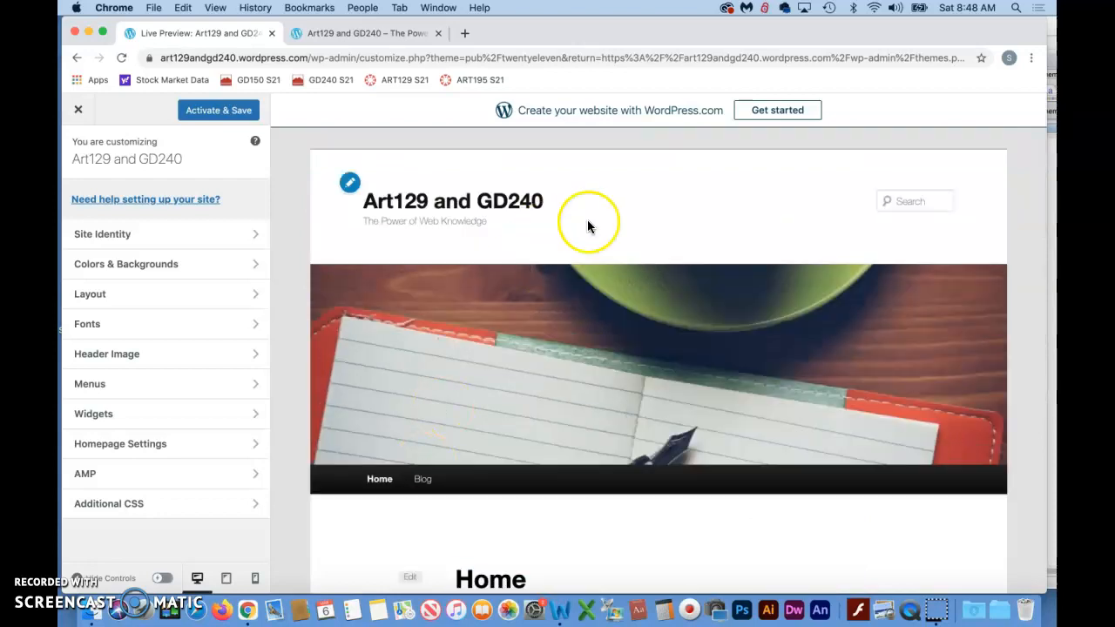
- Examine the Blog page's header image and content in the Twenty Eleven preview, and leave the preview
click(424, 478)
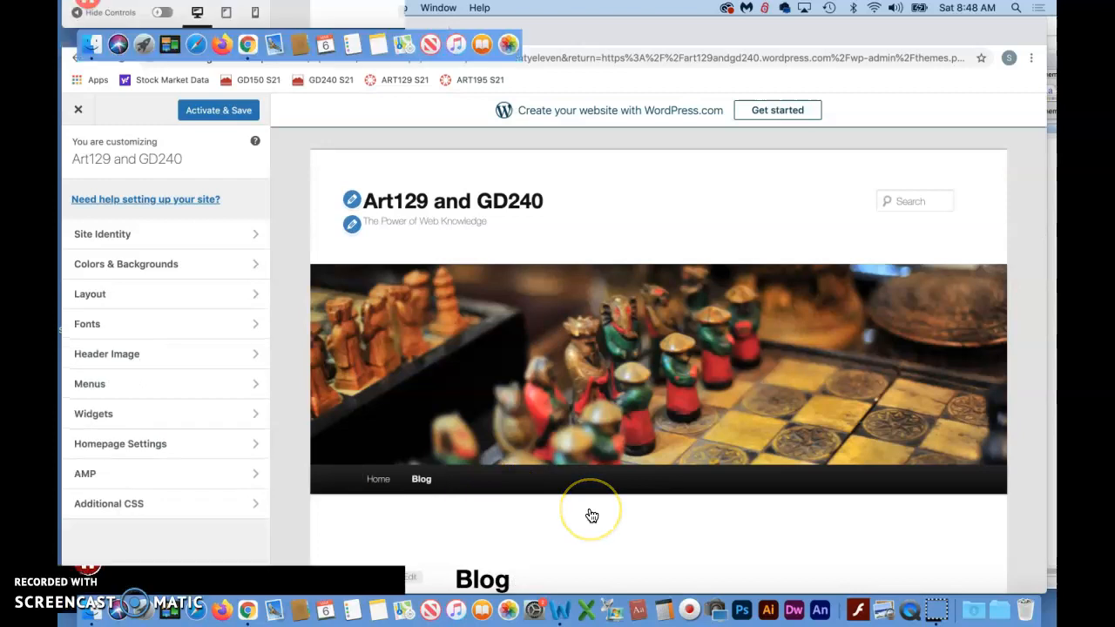
scroll(592, 515, down, 6)
scroll(592, 515, up, 4)
scroll(592, 516, up, 3)
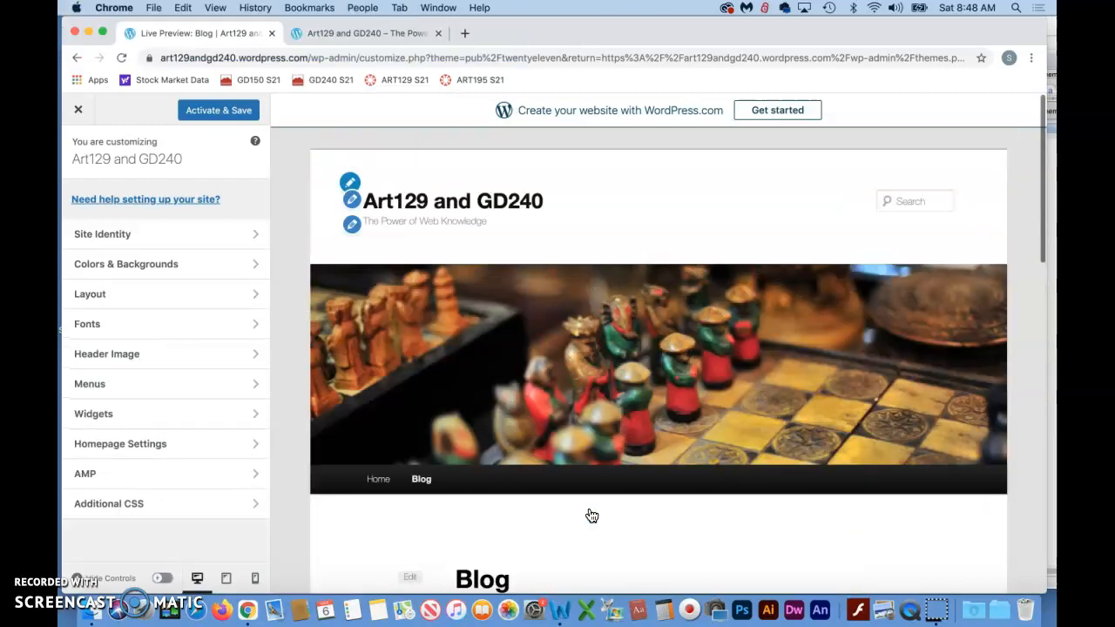
scroll(591, 515, down, 6)
scroll(592, 516, up, 5)
scroll(591, 515, down, 3)
scroll(613, 424, up, 3)
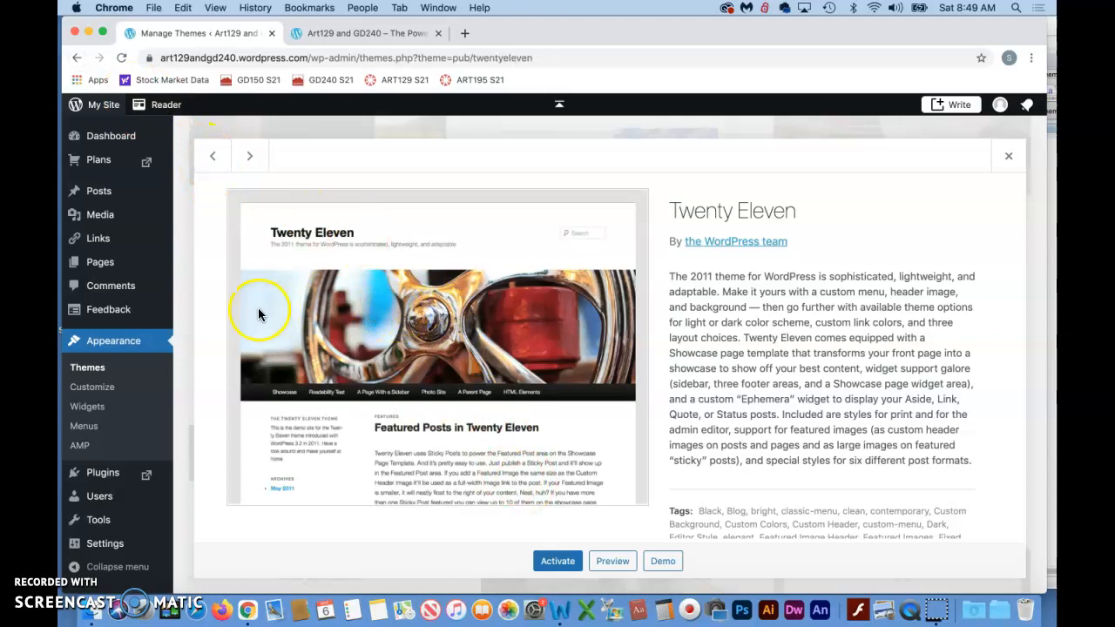
- Return to the full theme gallery and browse the trending themes as far as Twenty Twelve
click(112, 343)
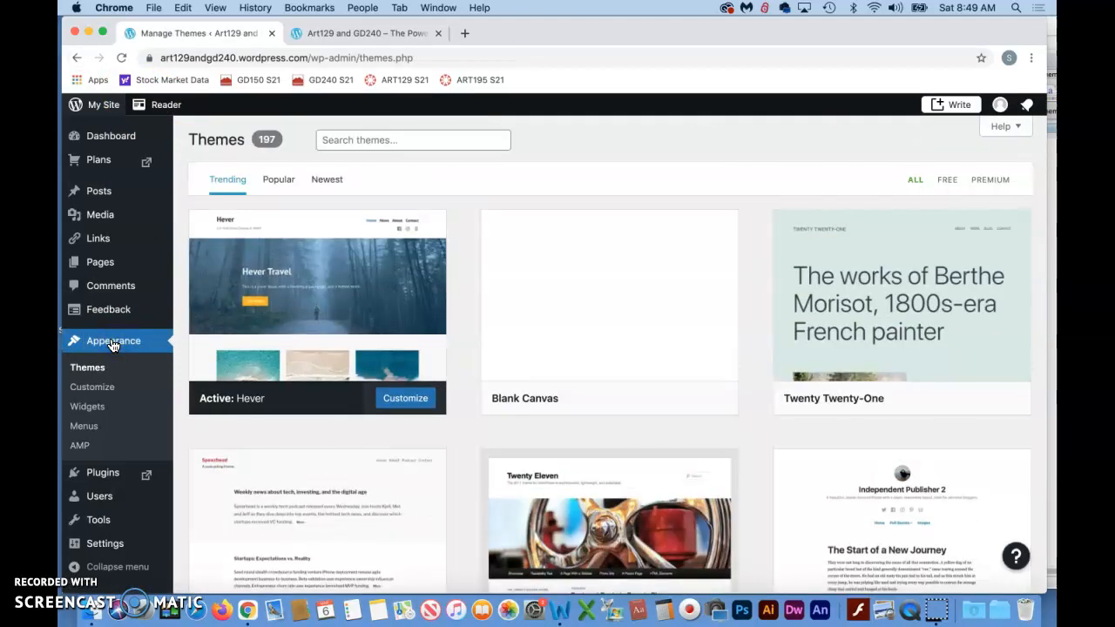
scroll(677, 413, down, 5)
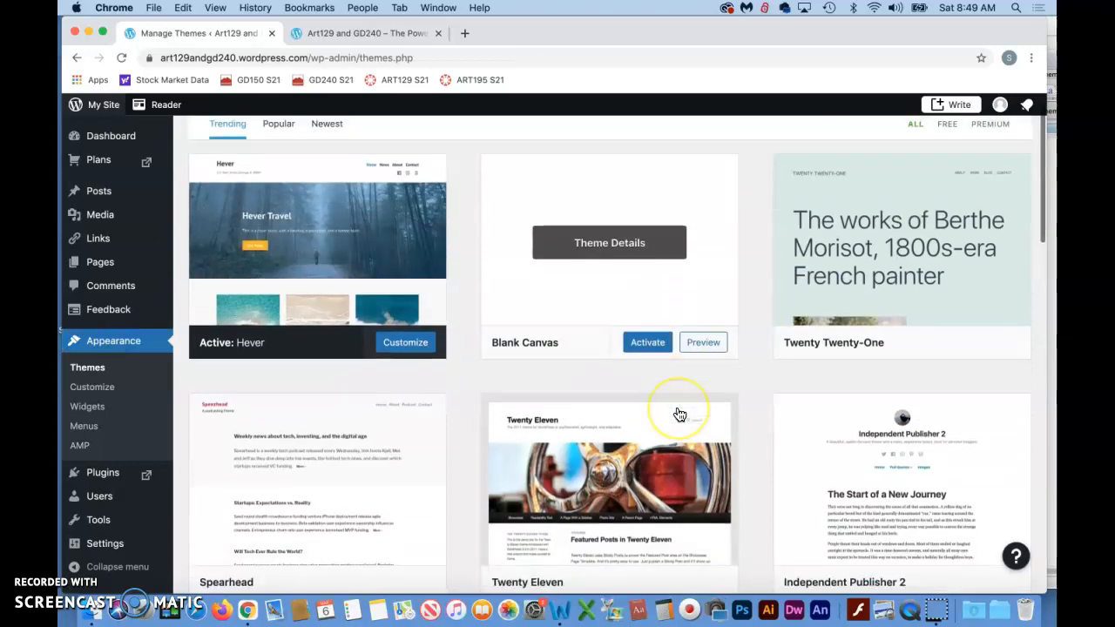
scroll(678, 413, down, 9)
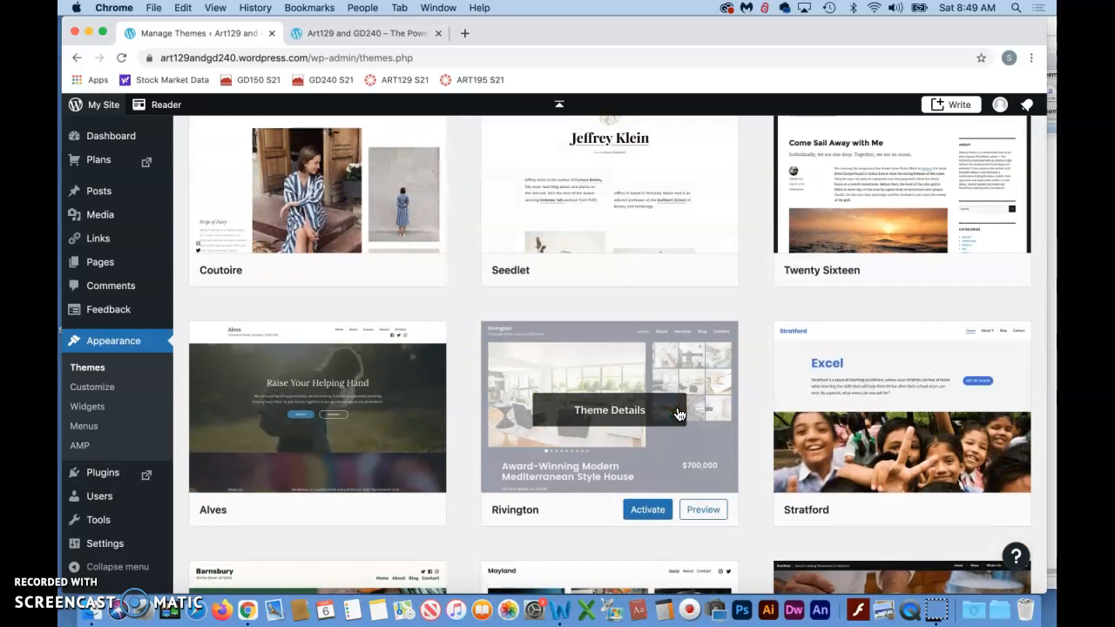
scroll(679, 413, down, 4)
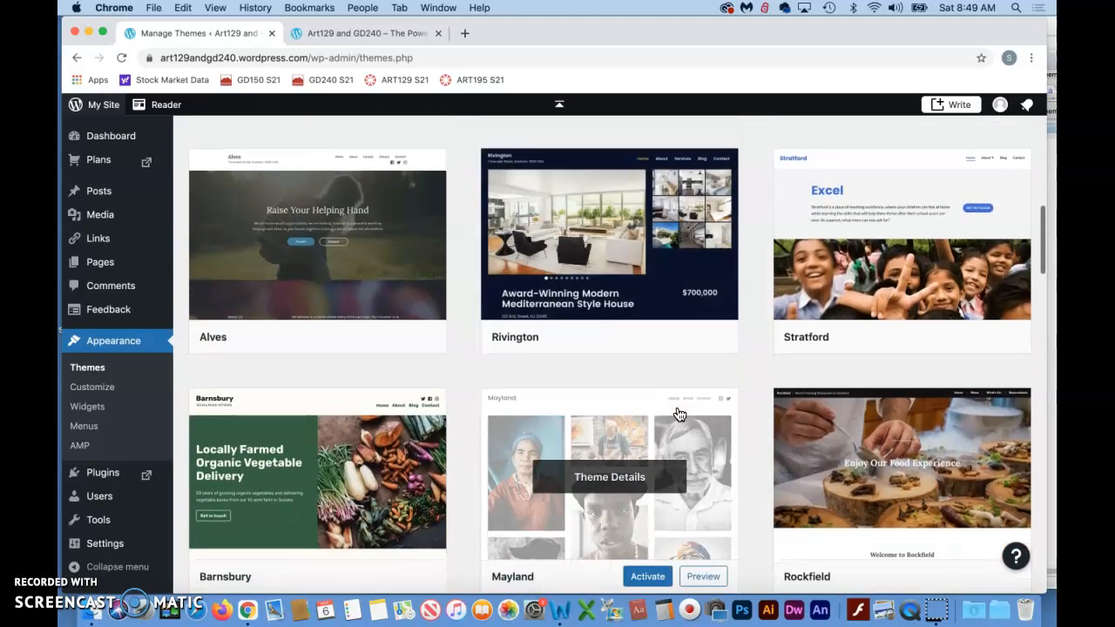
scroll(678, 413, down, 6)
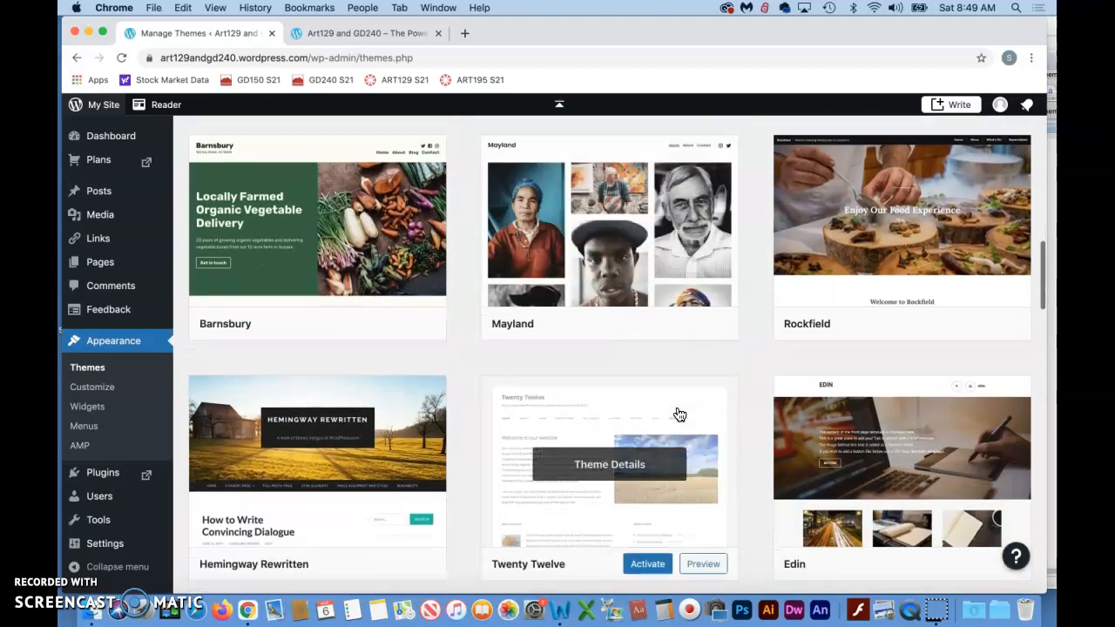
scroll(679, 413, down, 2)
click(568, 335)
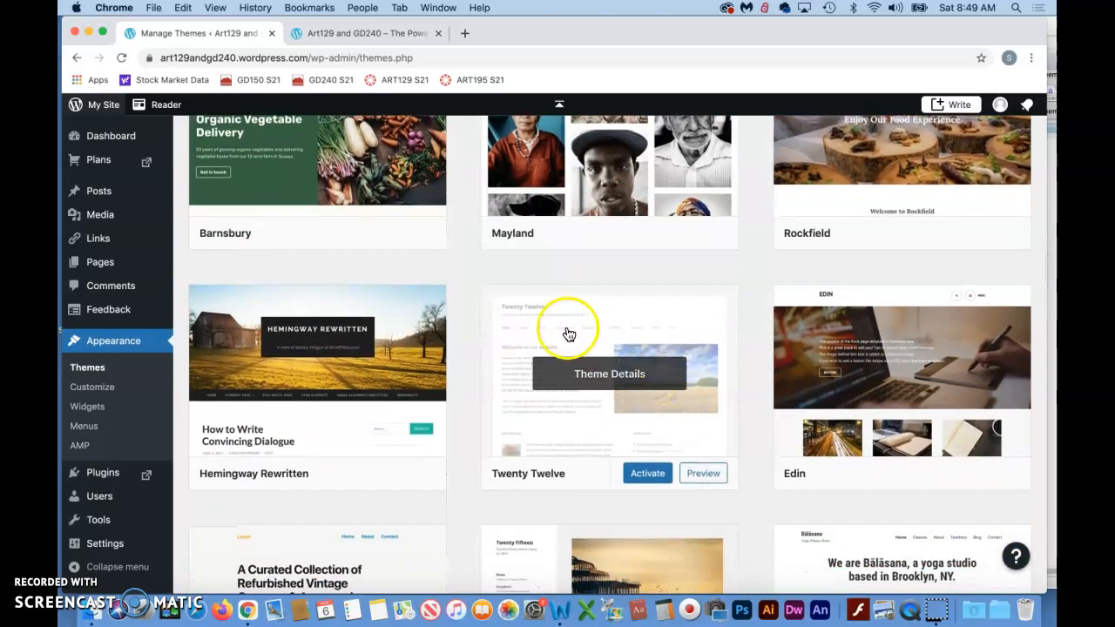
- Preview the site in the Twenty Twelve theme, examine the Home page's title, navigation and content, and leave the preview
click(703, 475)
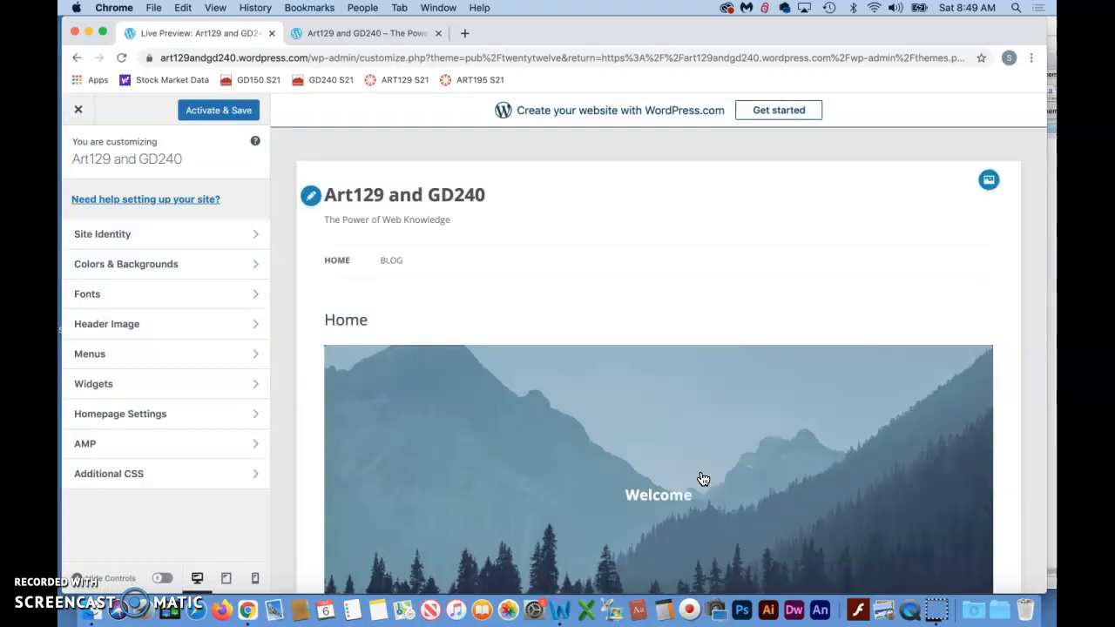
scroll(572, 380, down, 3)
scroll(572, 381, up, 3)
scroll(570, 379, down, 2)
scroll(570, 378, up, 2)
click(470, 195)
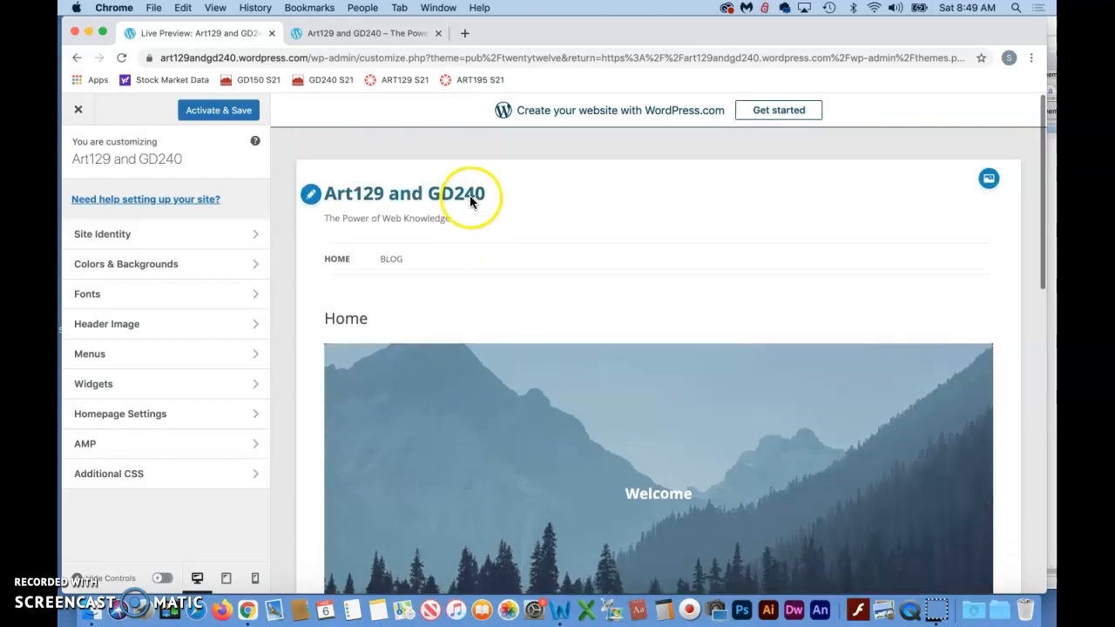
click(341, 199)
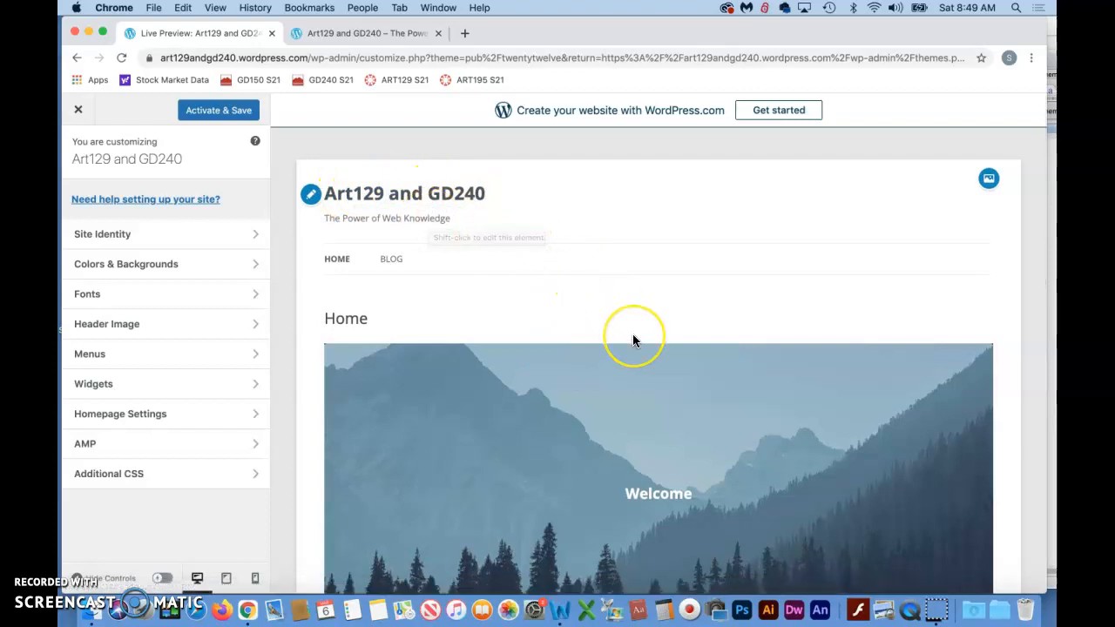
scroll(633, 341, down, 10)
scroll(633, 341, down, 5)
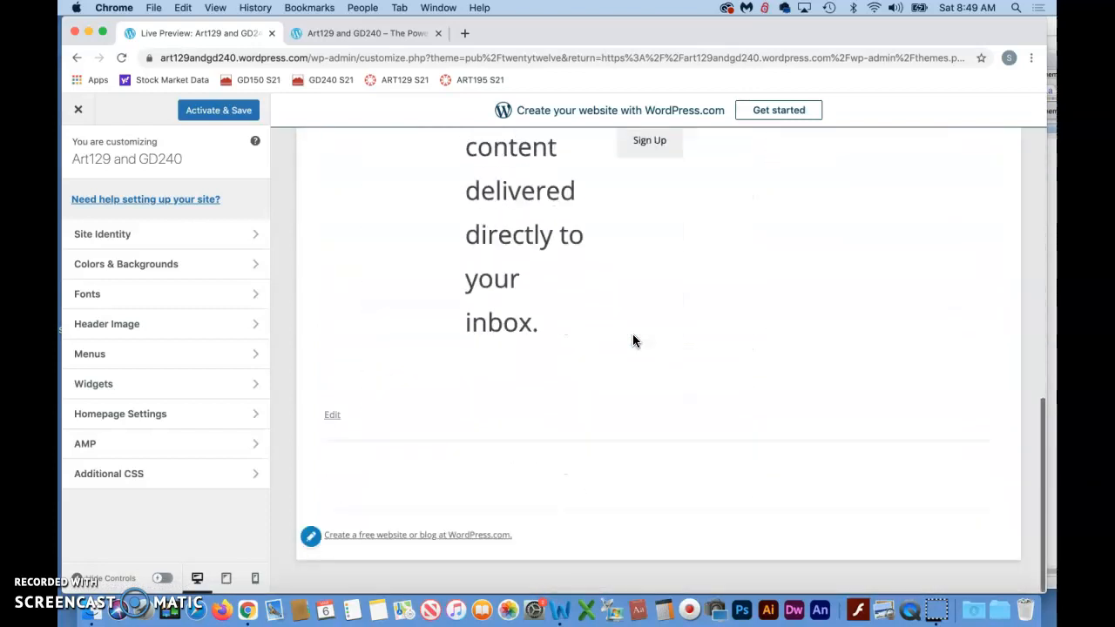
scroll(633, 341, up, 15)
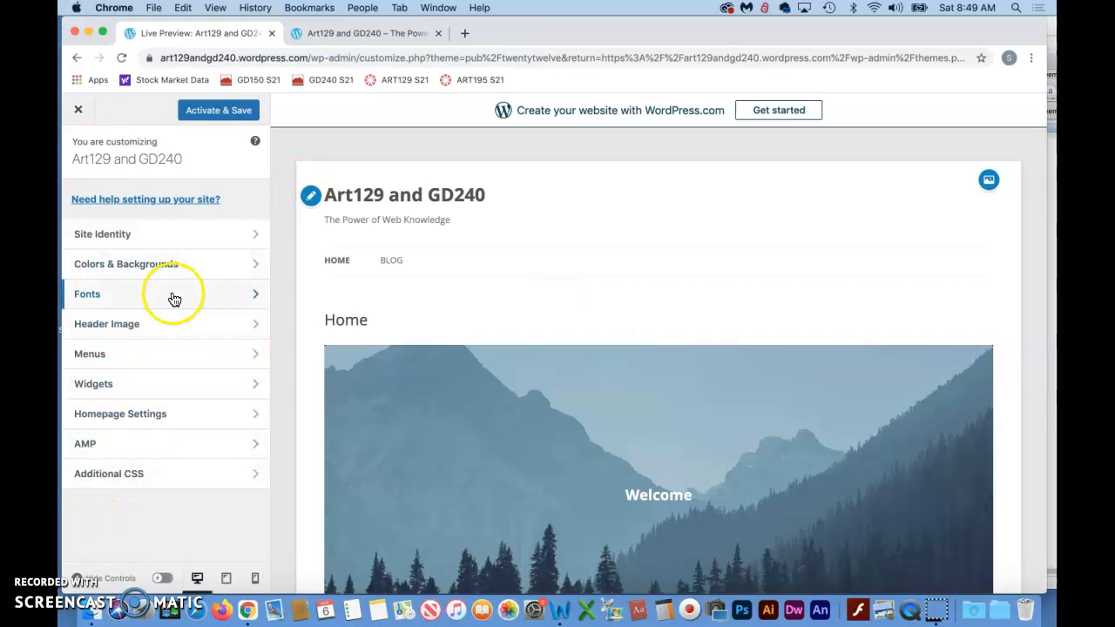
click(76, 57)
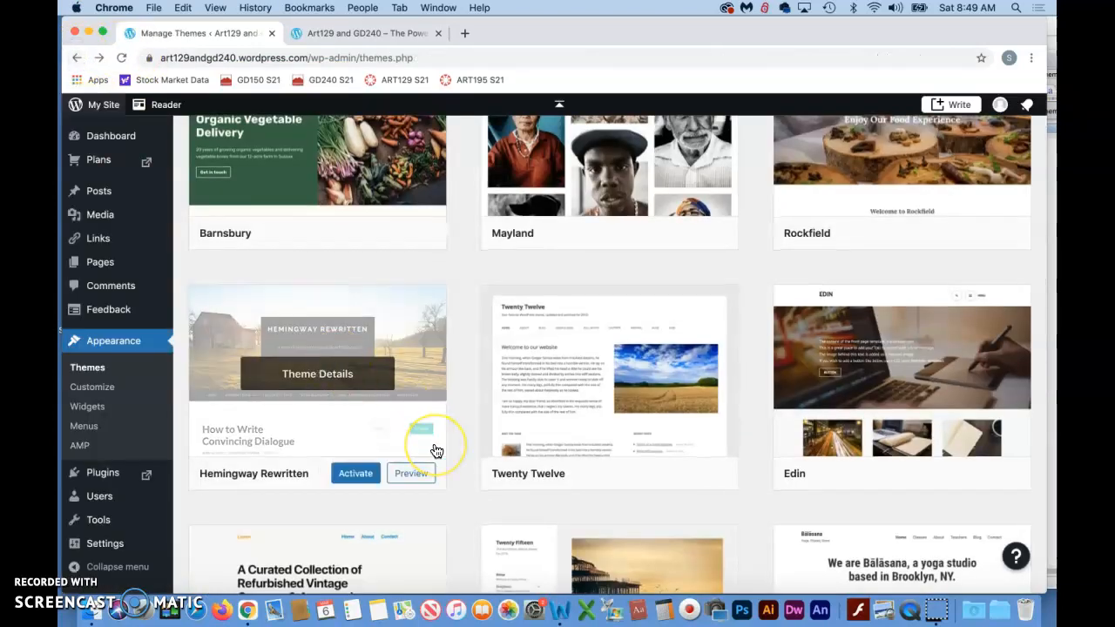
- Open the Twenty Twelve theme's details and examine the home page of its demo site
scroll(437, 450, down, 2)
click(623, 279)
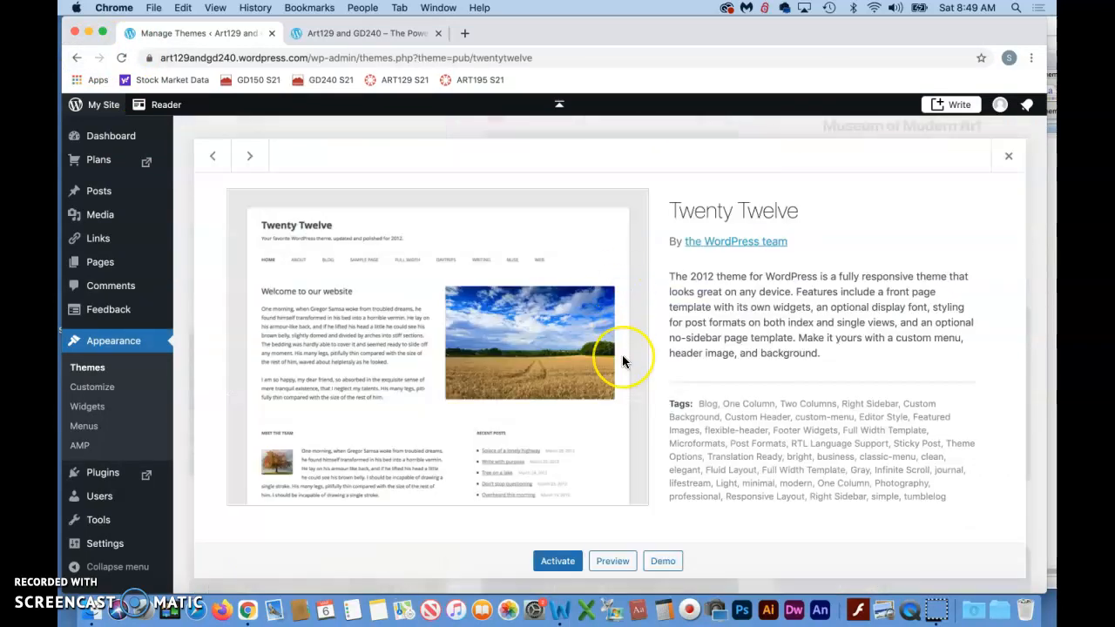
click(664, 563)
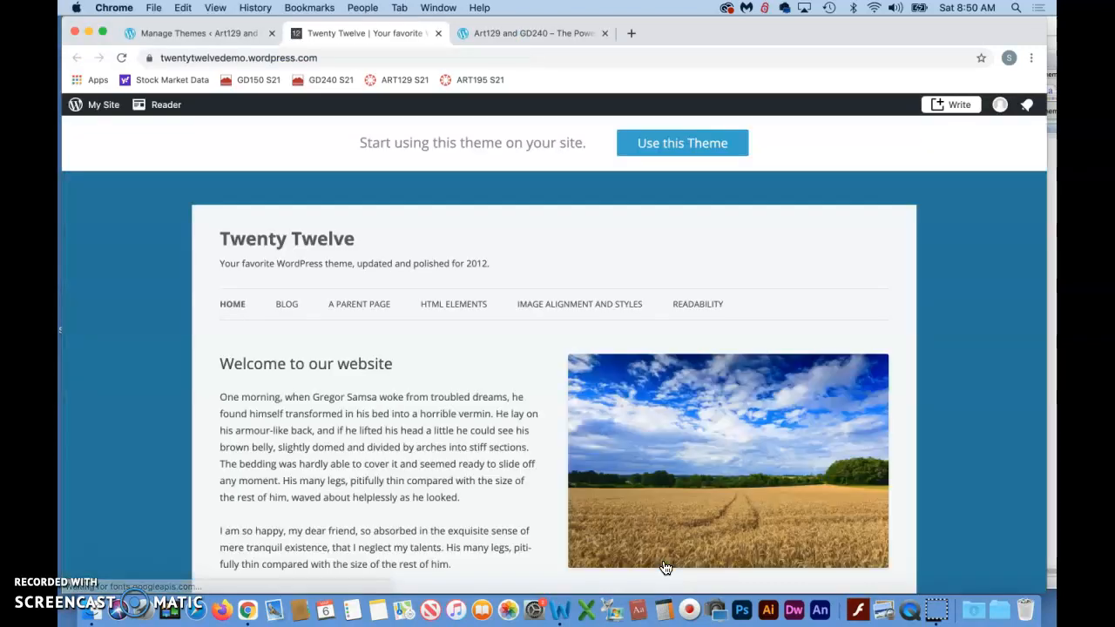
scroll(650, 462, down, 5)
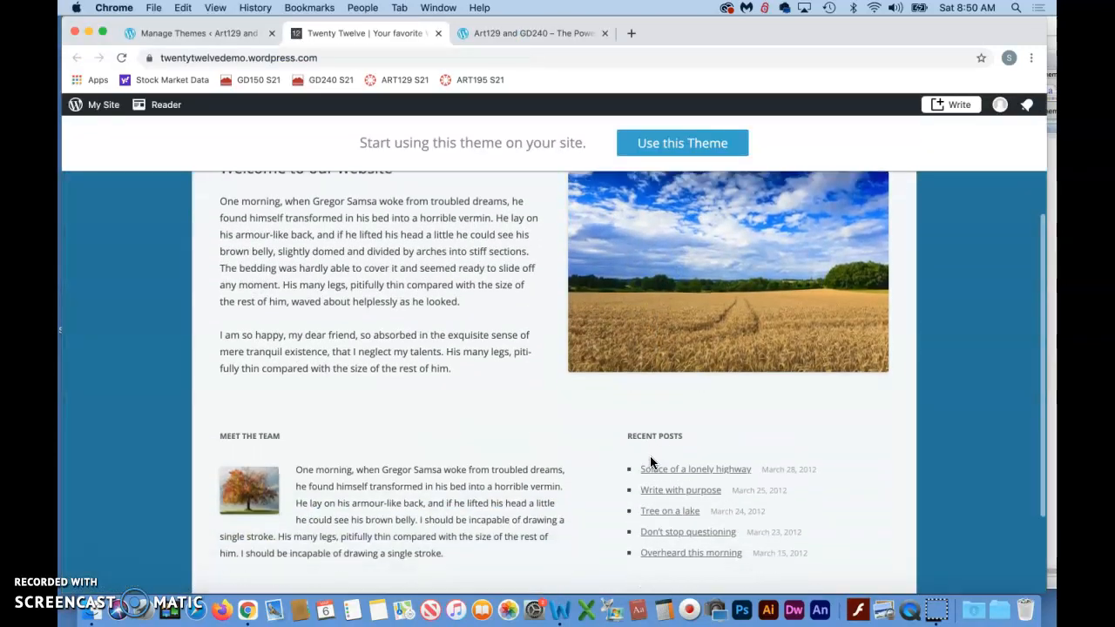
scroll(650, 462, up, 5)
scroll(649, 463, down, 3)
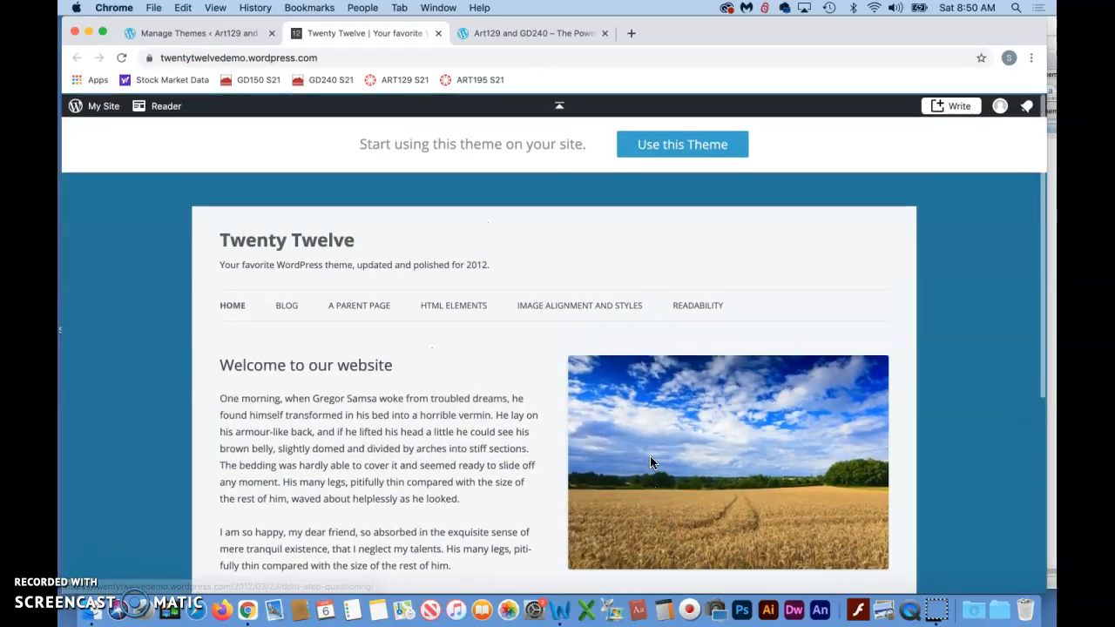
scroll(650, 458, down, 2)
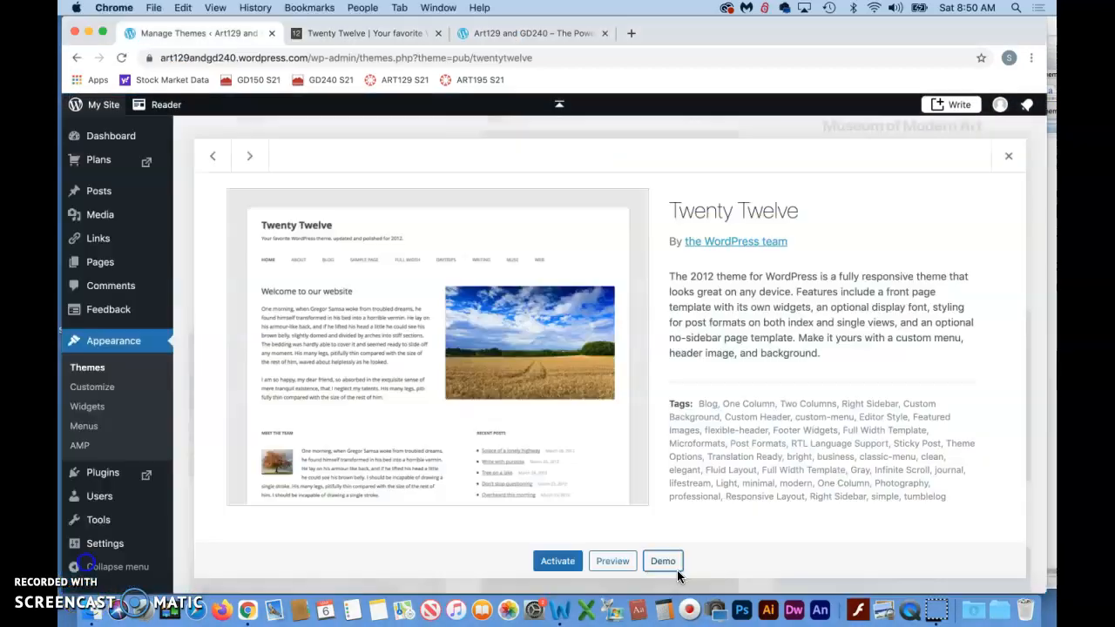
- Reopen the Twenty Twelve demo from the theme's details and look over its home page layout again
click(663, 564)
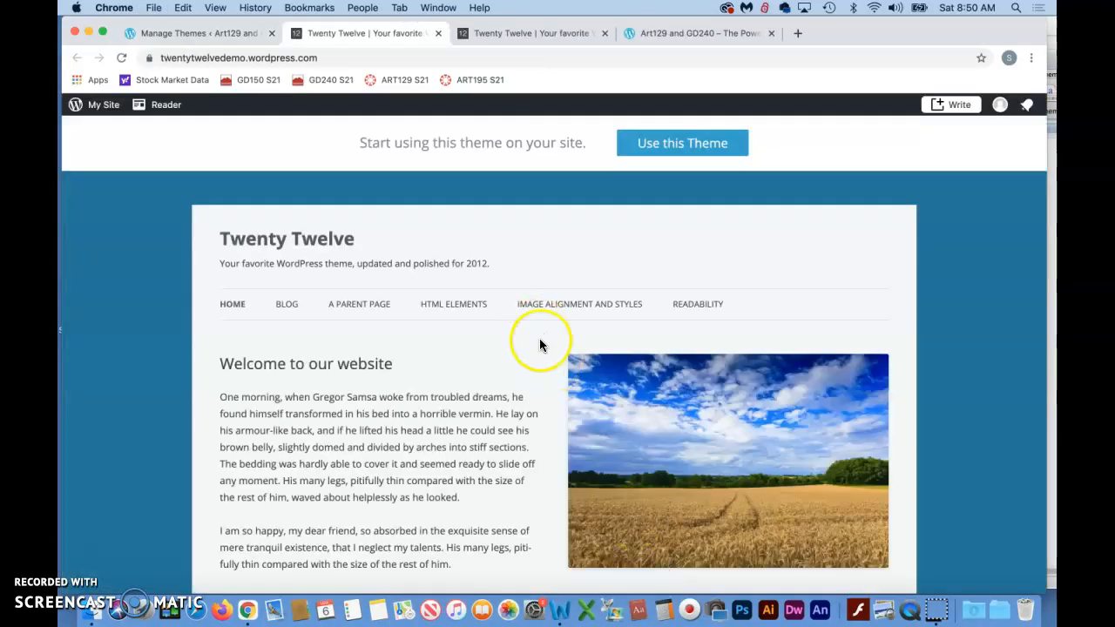
scroll(540, 371, down, 5)
scroll(540, 370, up, 5)
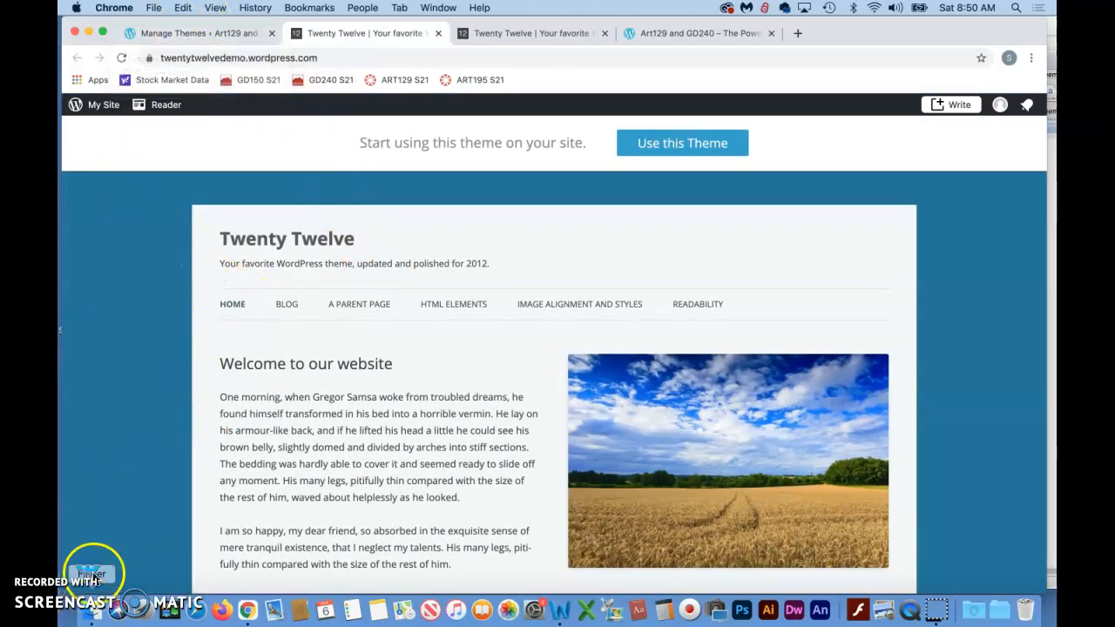
- Preview the site in Twenty Twelve from the theme's details, and activate and save the theme
click(189, 34)
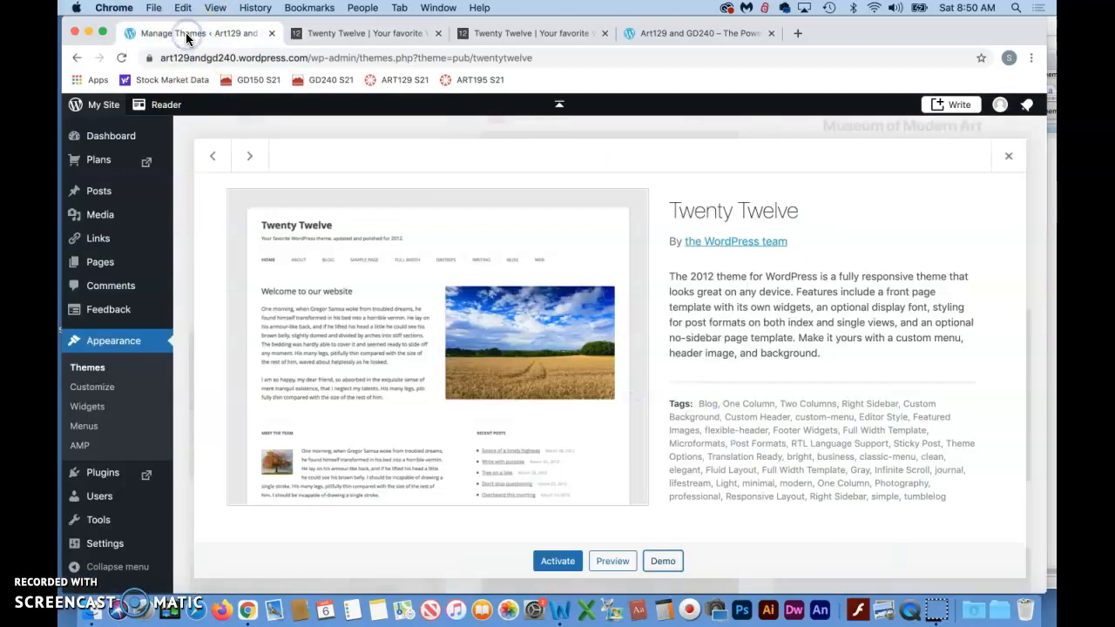
click(613, 564)
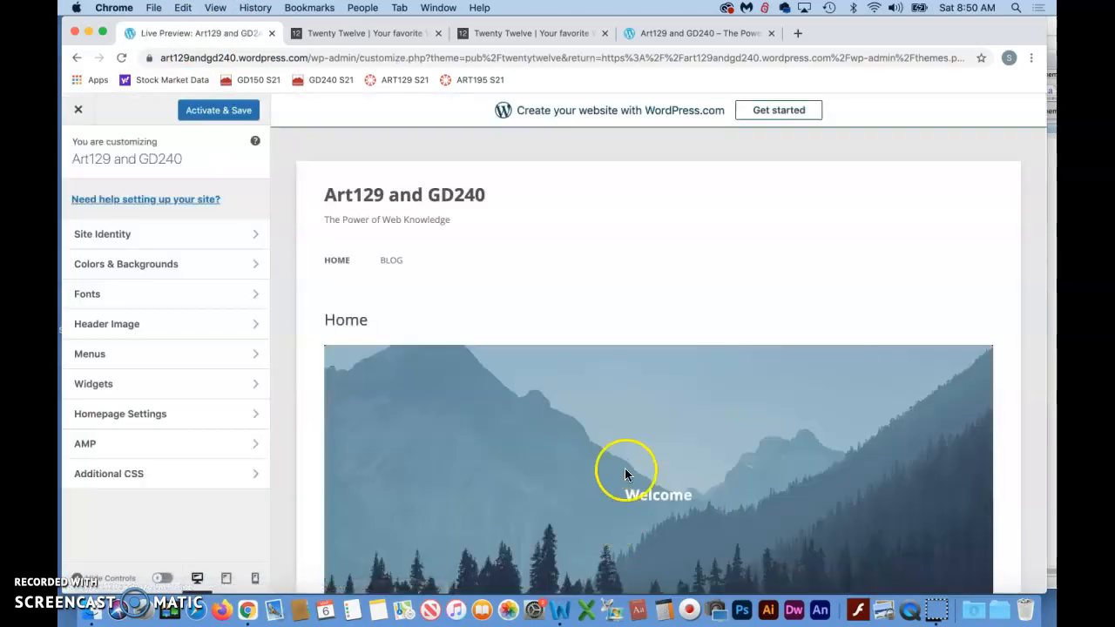
scroll(625, 473, down, 4)
scroll(625, 473, up, 4)
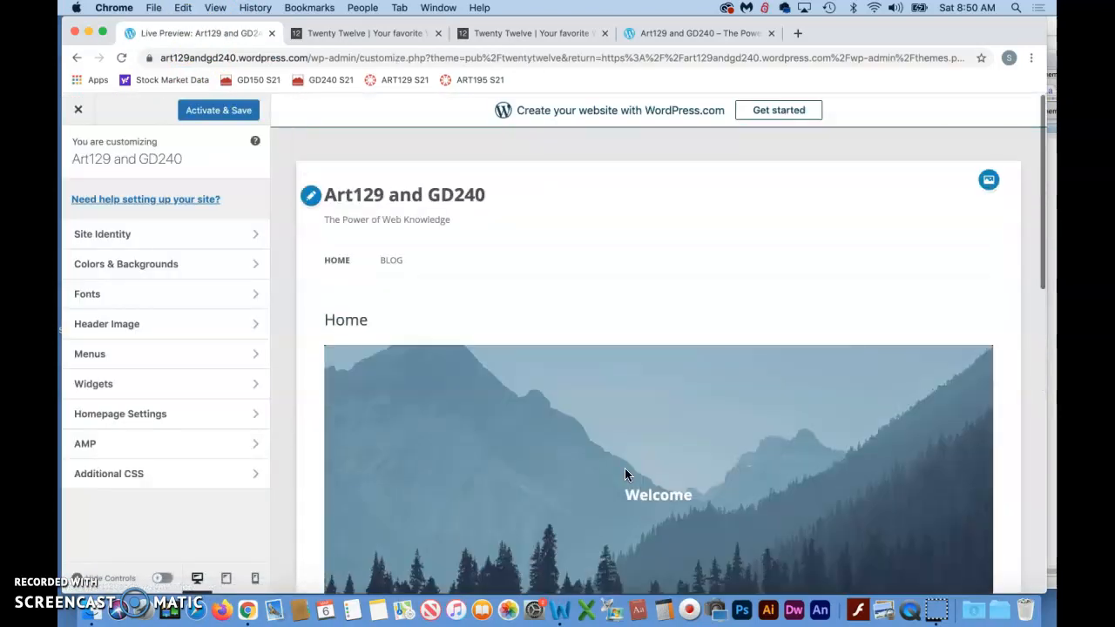
click(210, 113)
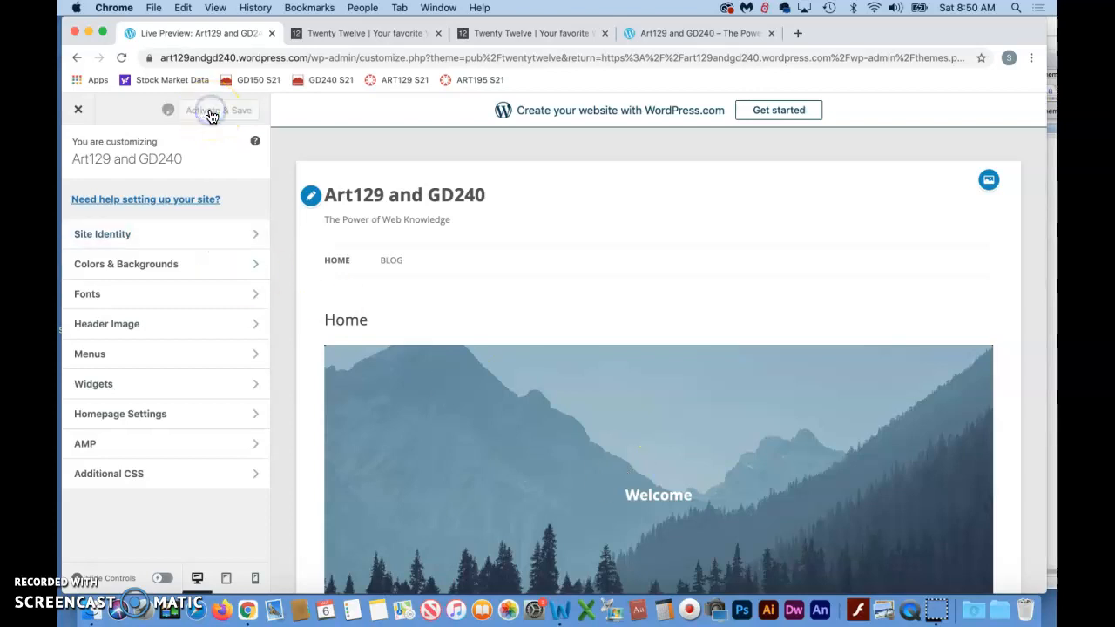
click(83, 566)
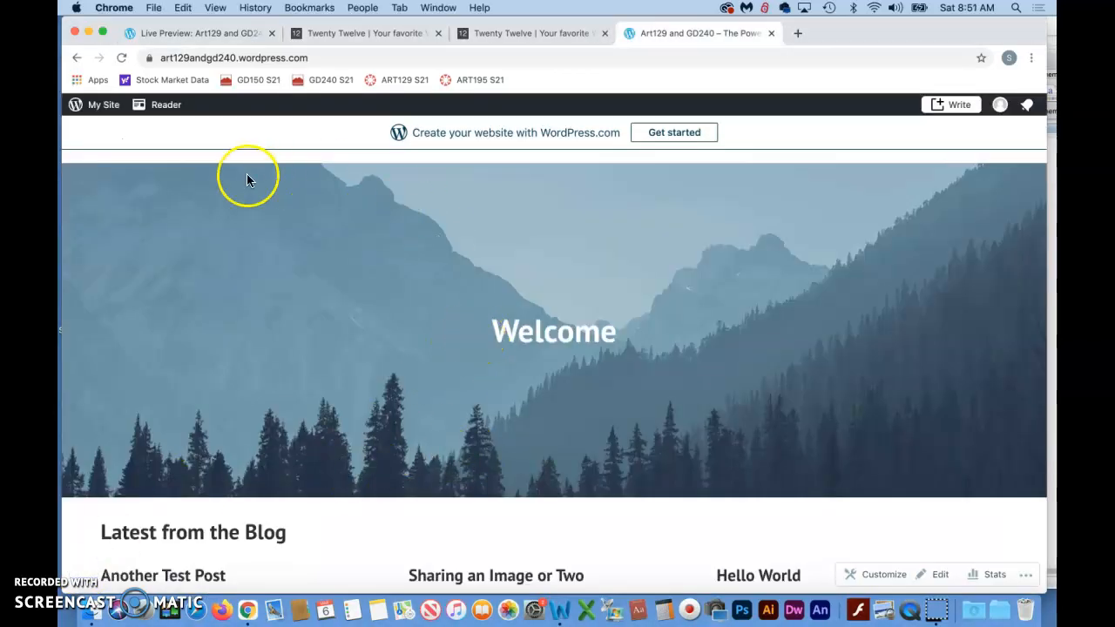
- Reload the published Art129 and GD240 site and examine its Home page in the Twenty Twelve theme
click(121, 58)
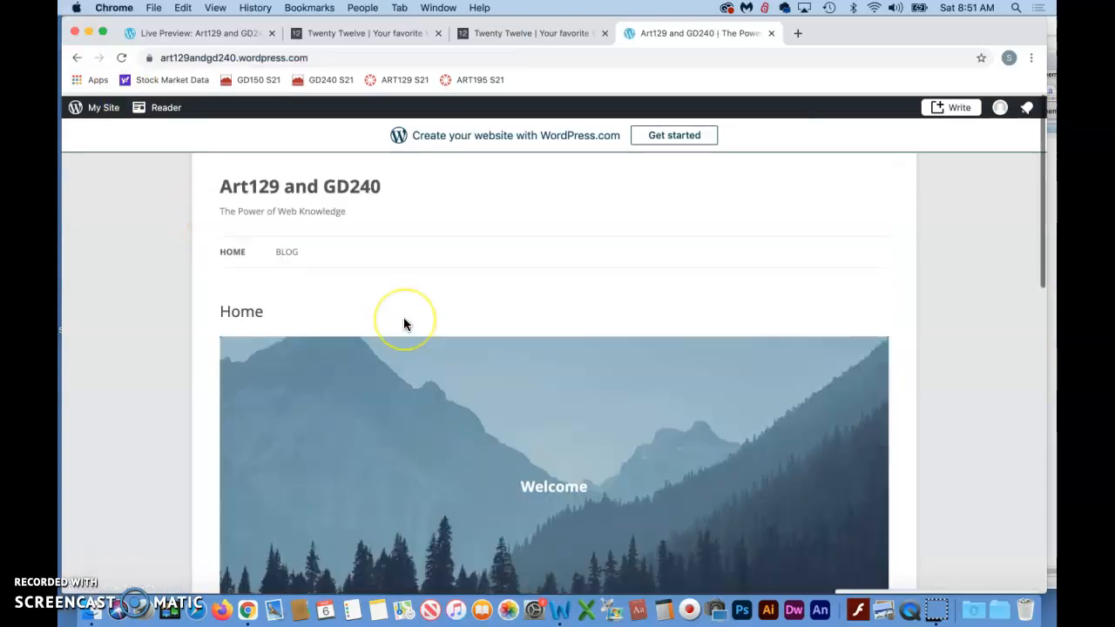
scroll(404, 324, down, 8)
scroll(404, 324, down, 2)
scroll(404, 324, up, 10)
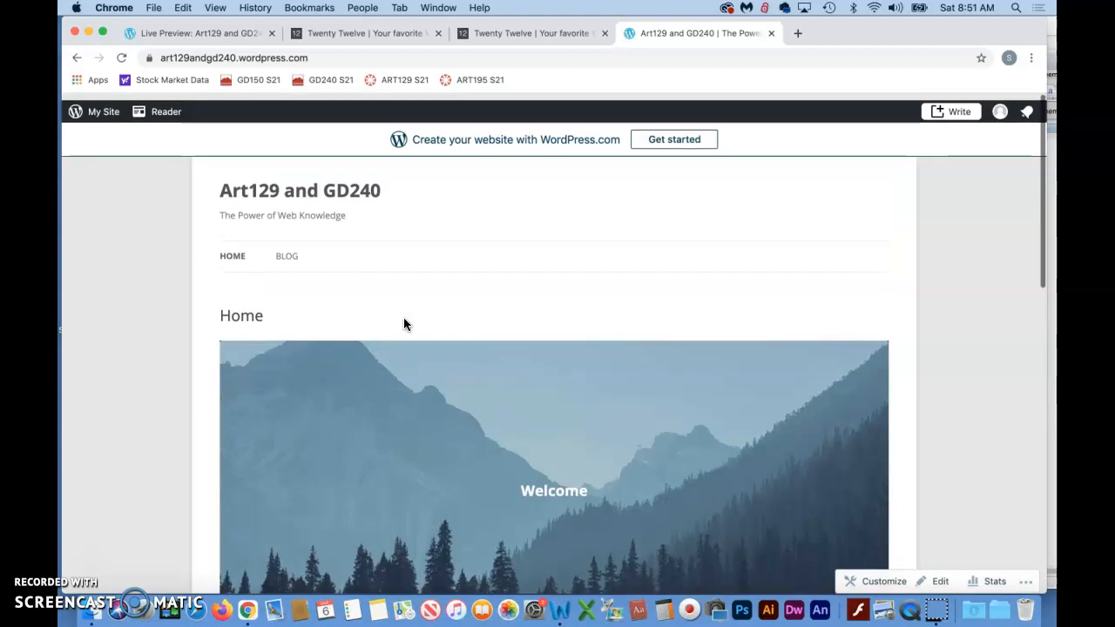
- Open the published site's Blog page and examine its header image, posts and subscription form
click(287, 251)
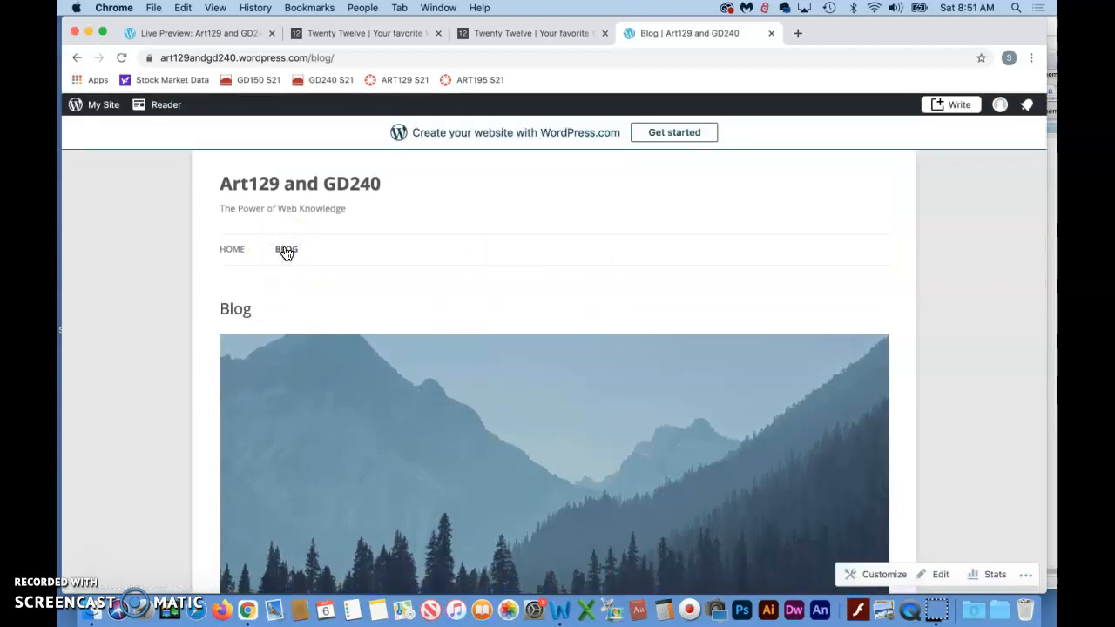
scroll(384, 374, down, 10)
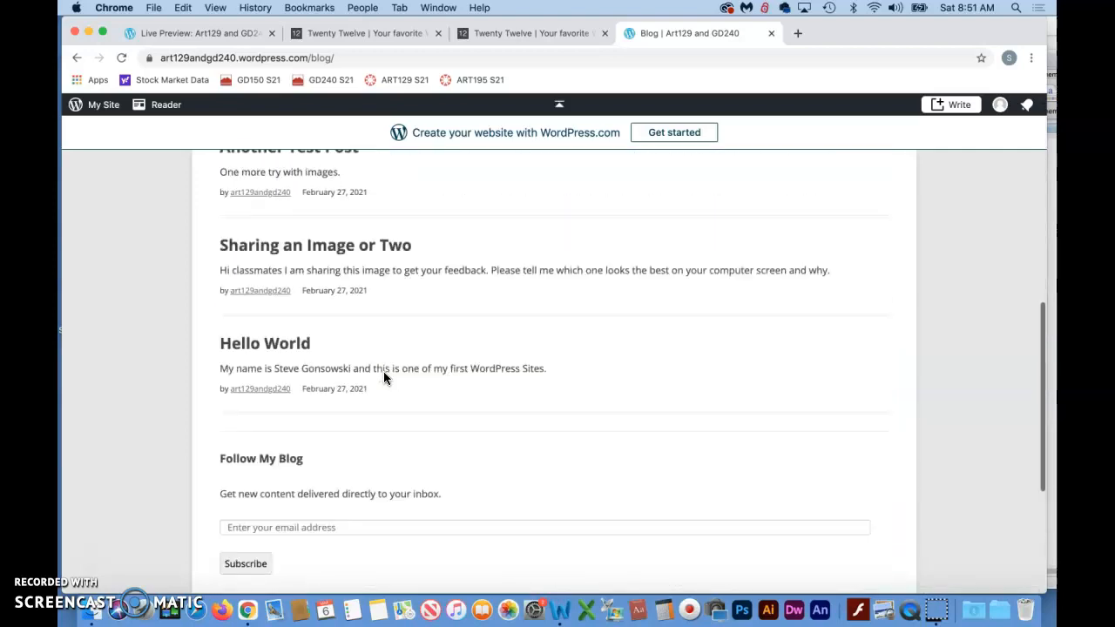
scroll(383, 371, up, 10)
click(445, 475)
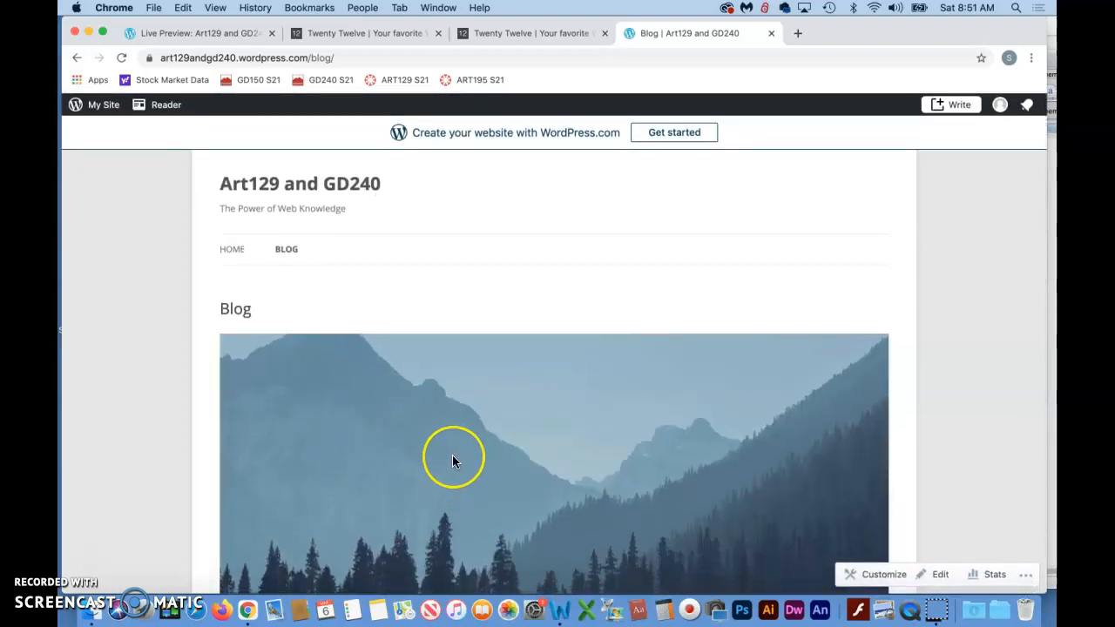